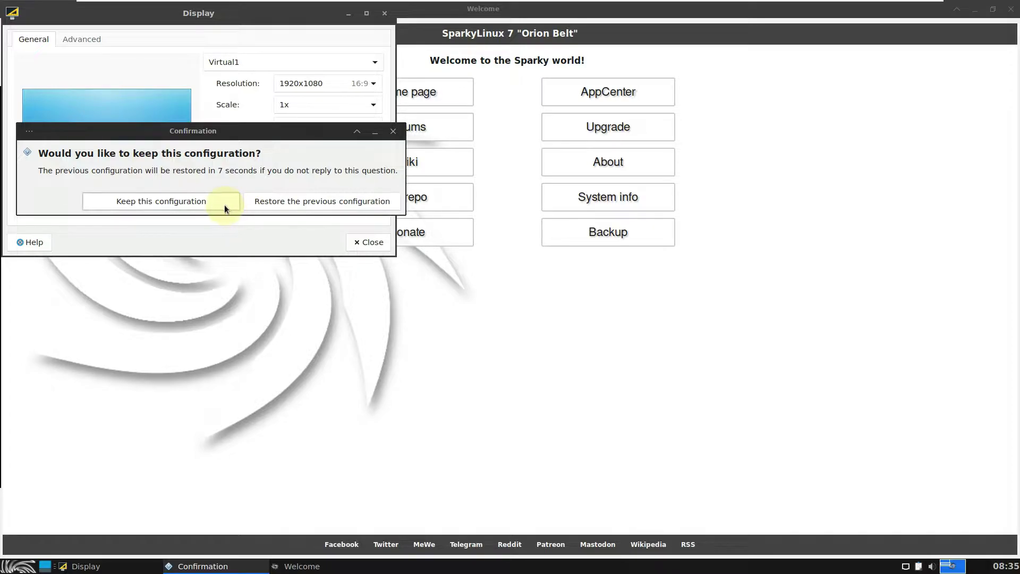
# Step: Check the Advanced options for Virtual1 at the kept 1920x1080 resolution, then close Display settings
pyautogui.moveTo(258, 18); pyautogui.dragTo(558, 158)
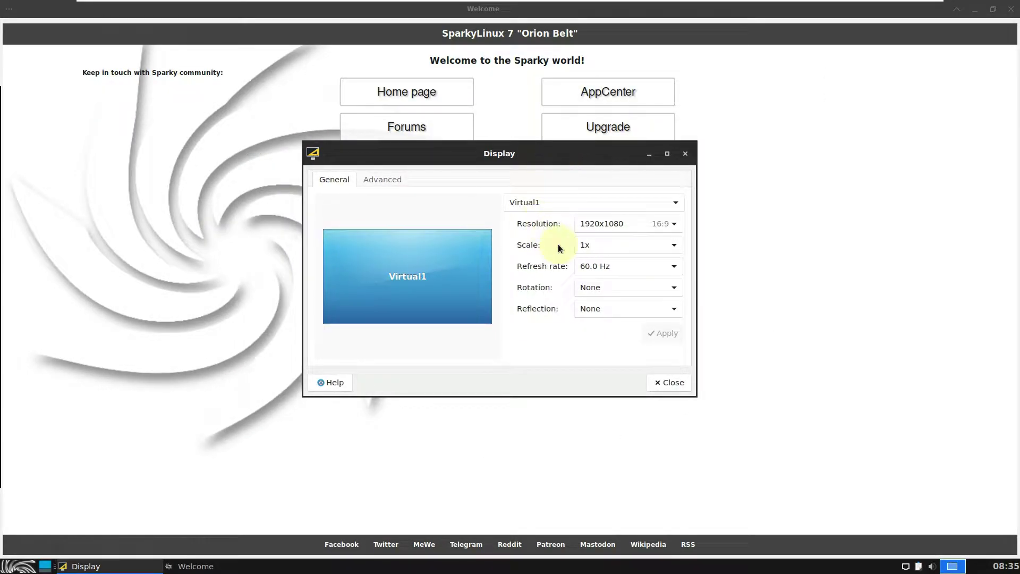
pyautogui.click(395, 177)
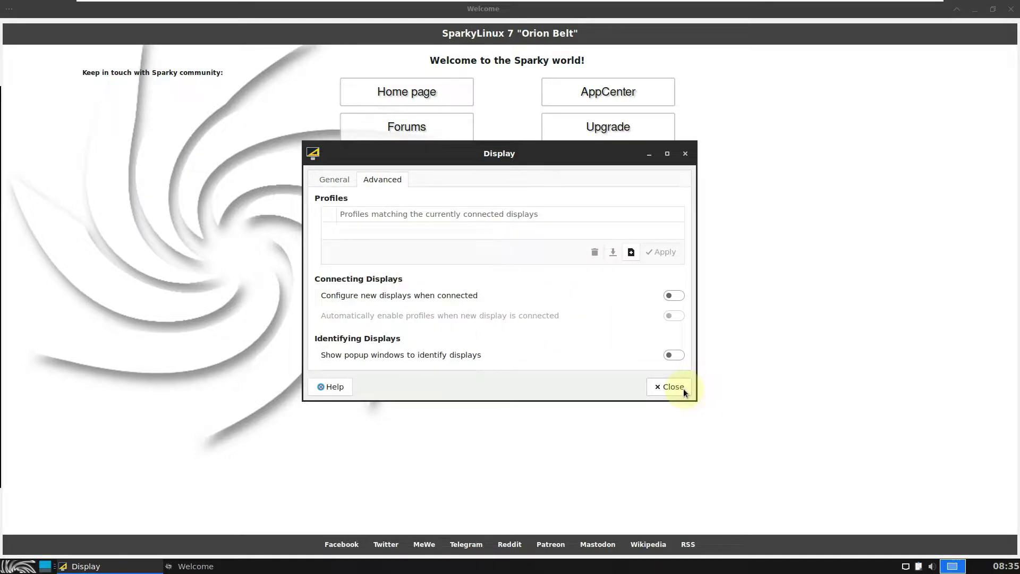
pyautogui.click(683, 389)
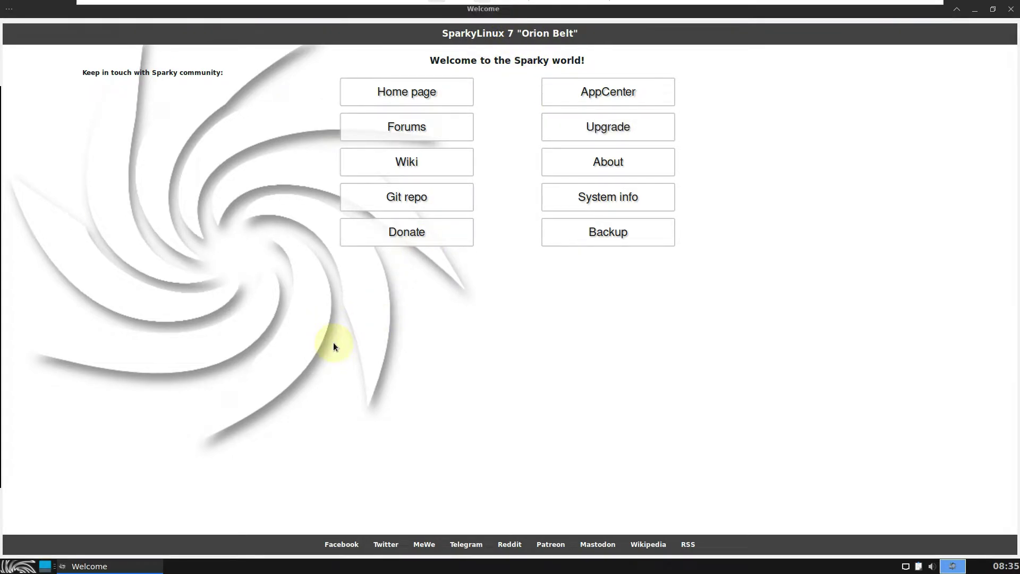
# Step: Launch Appearance settings from the Whisker menu's Settings category
pyautogui.click(20, 567)
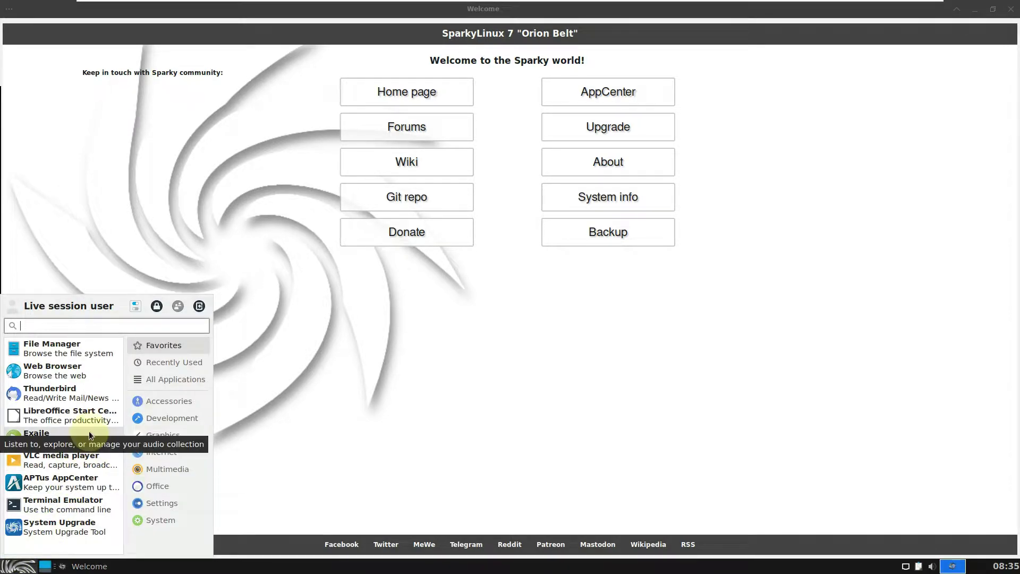
pyautogui.click(172, 502)
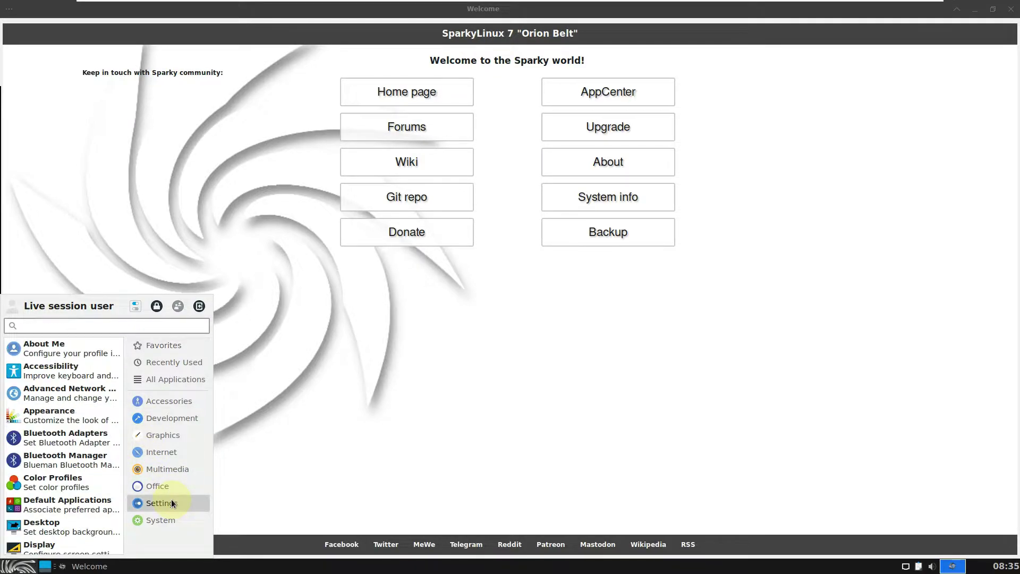
pyautogui.click(75, 420)
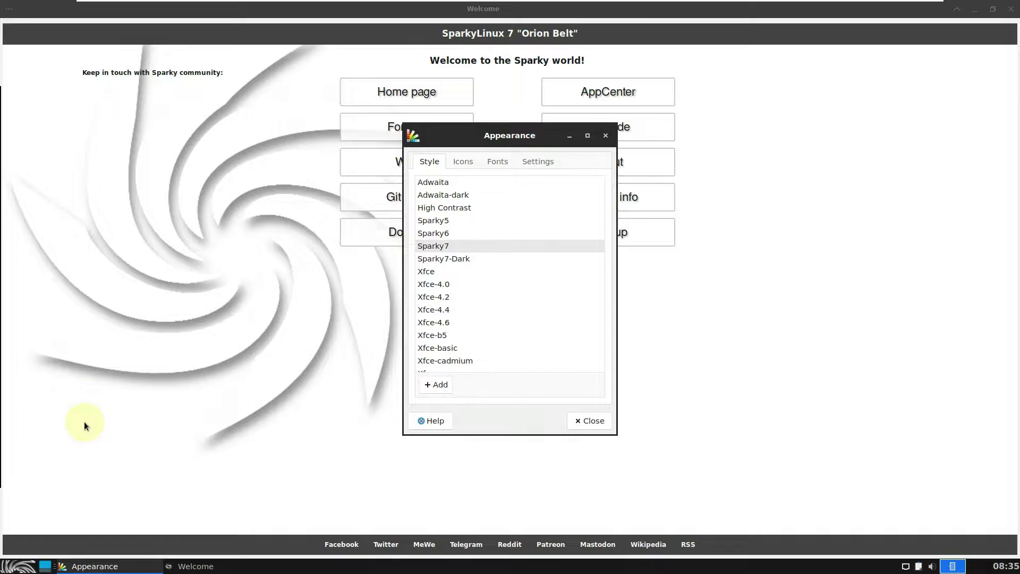
# Step: Set Window Scaling to 2x, close Appearance, and minimise the Welcome window
pyautogui.click(539, 161)
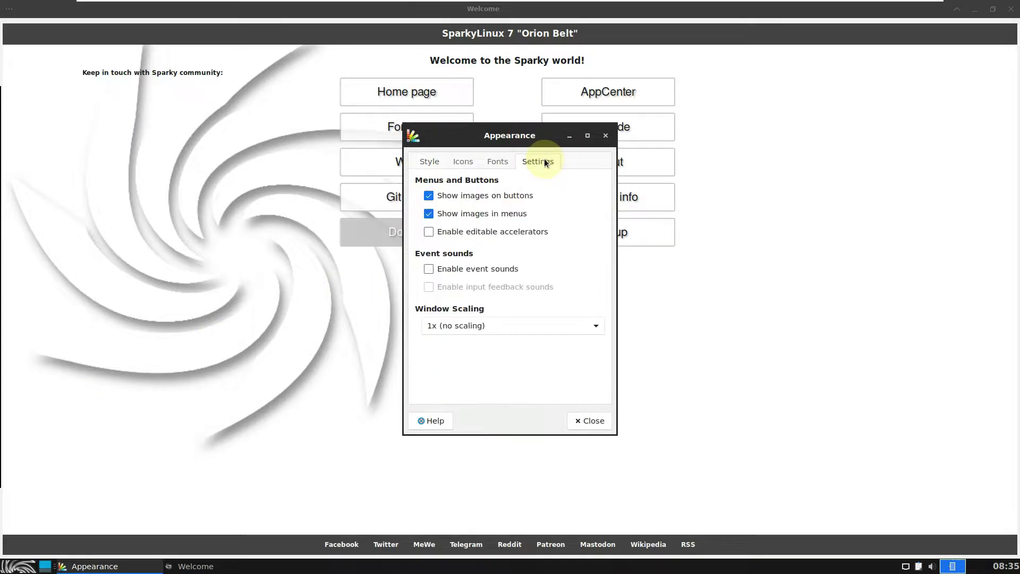
pyautogui.click(478, 326)
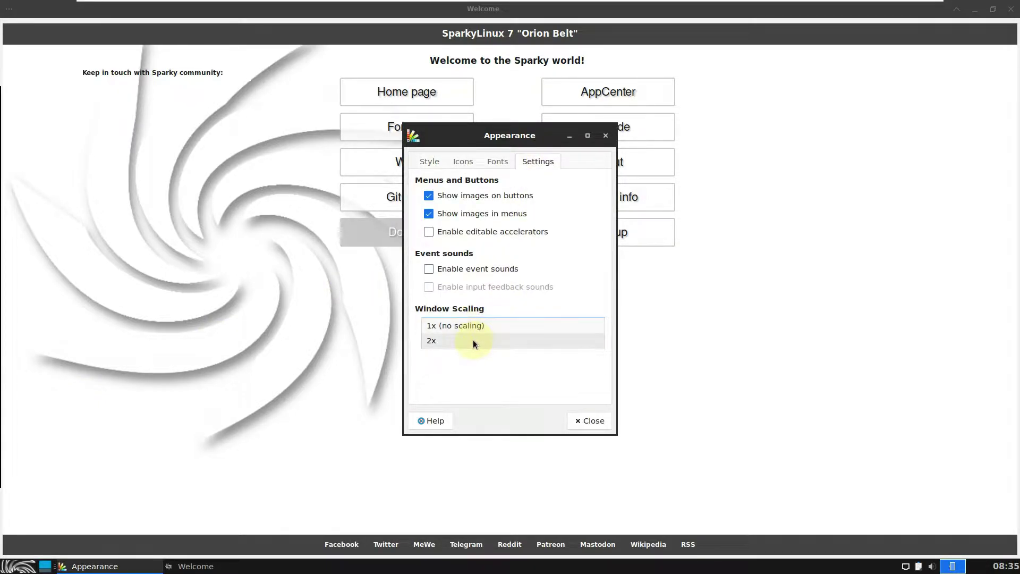
pyautogui.click(473, 340)
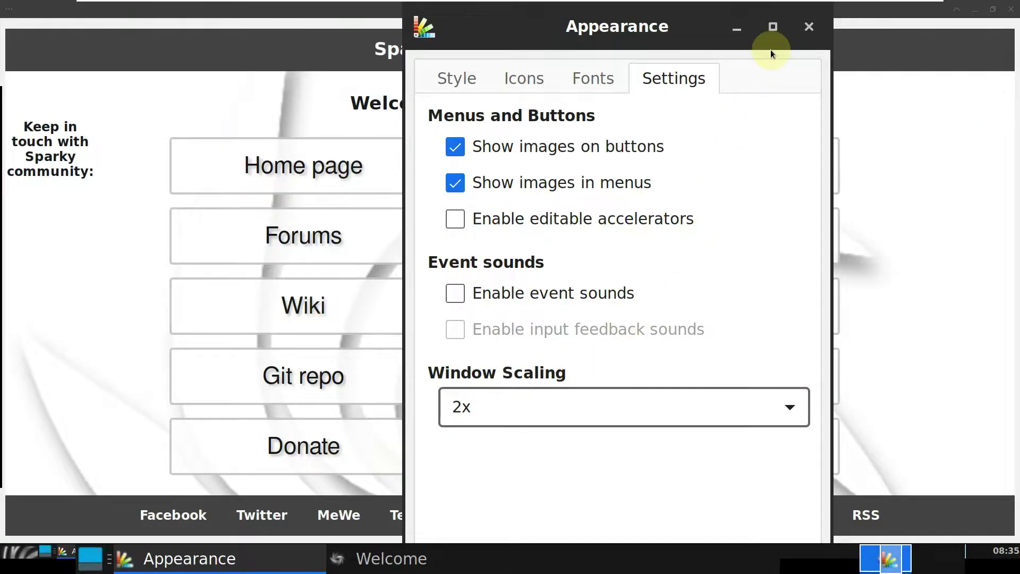
pyautogui.click(772, 36)
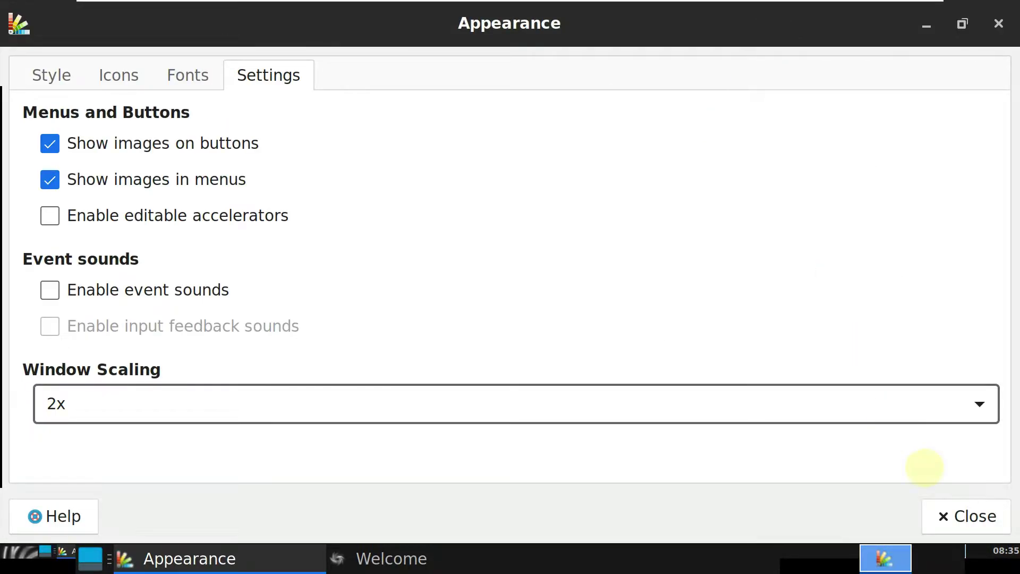
pyautogui.click(968, 516)
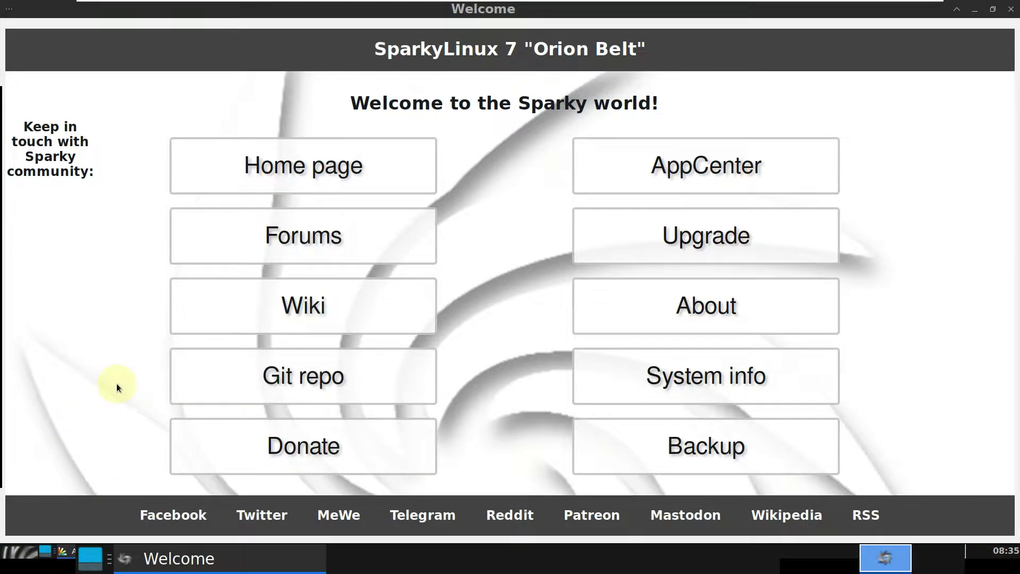
pyautogui.click(975, 9)
# Step: Bring up and dismiss the desktop menu, leaving the Welcome window minimised
pyautogui.rightClick(556, 181)
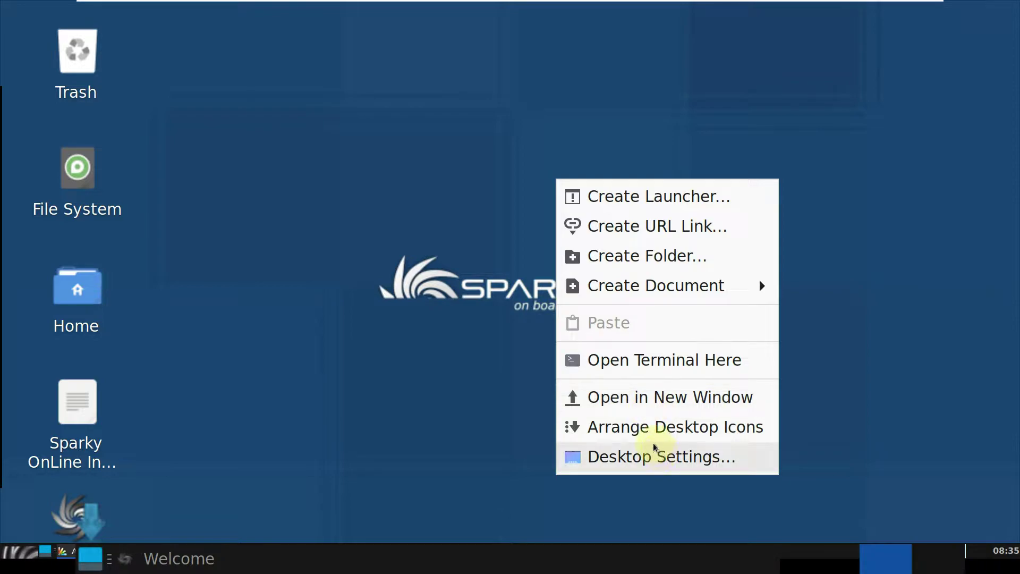
pyautogui.click(436, 475)
pyautogui.click(125, 555)
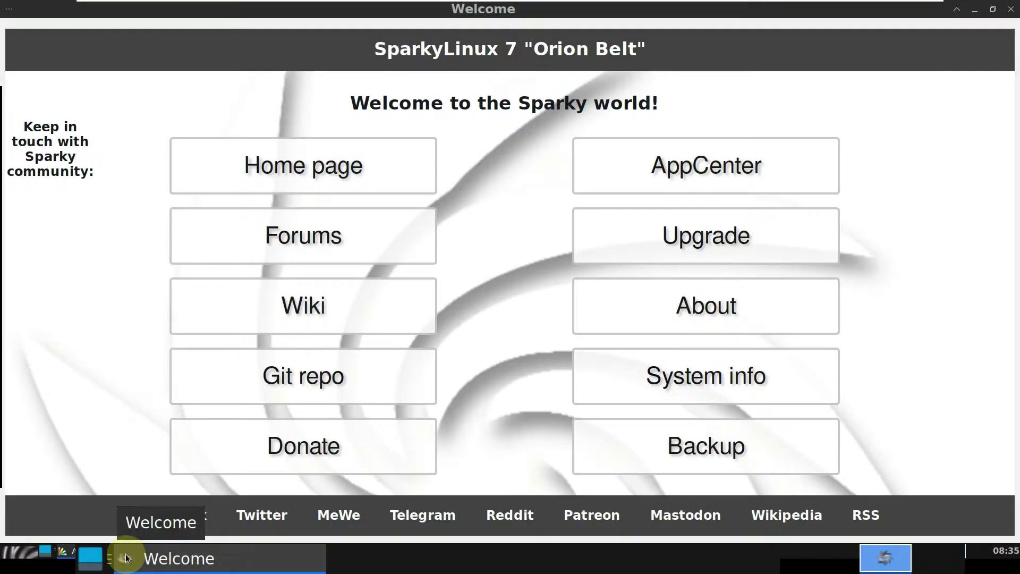
pyautogui.click(126, 557)
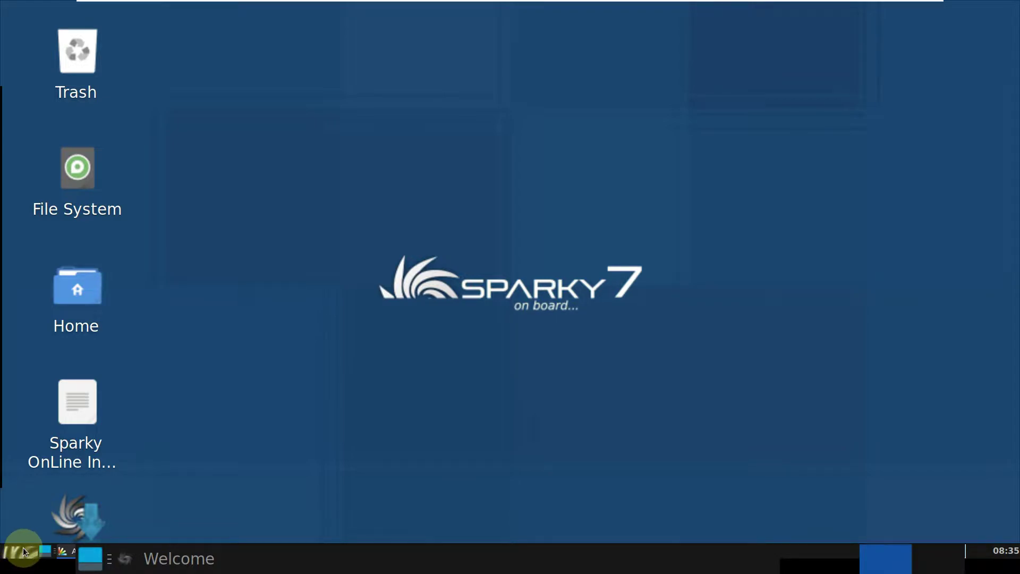
pyautogui.rightClick(373, 234)
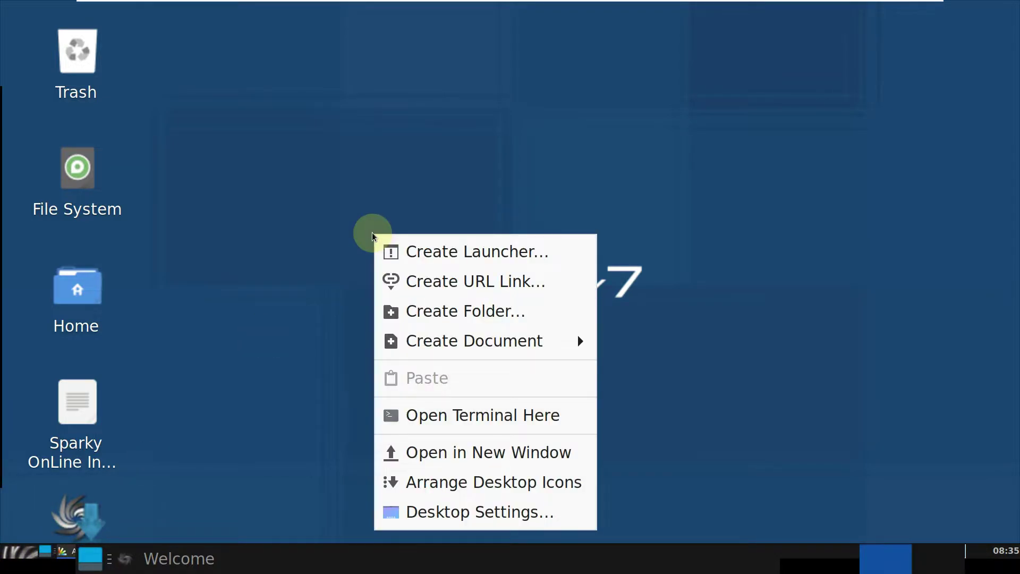
pyautogui.moveTo(444, 344)
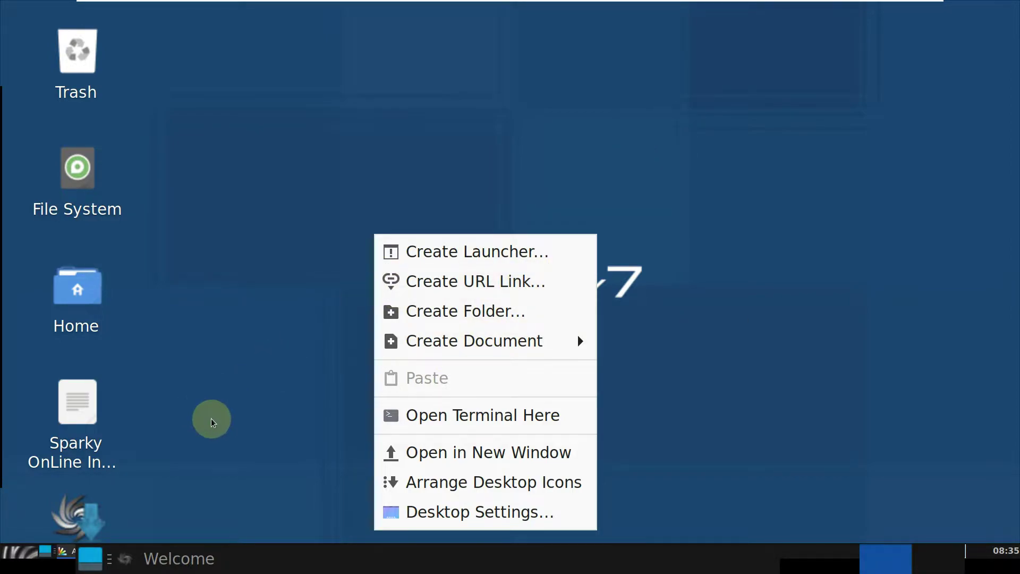
pyautogui.click(591, 198)
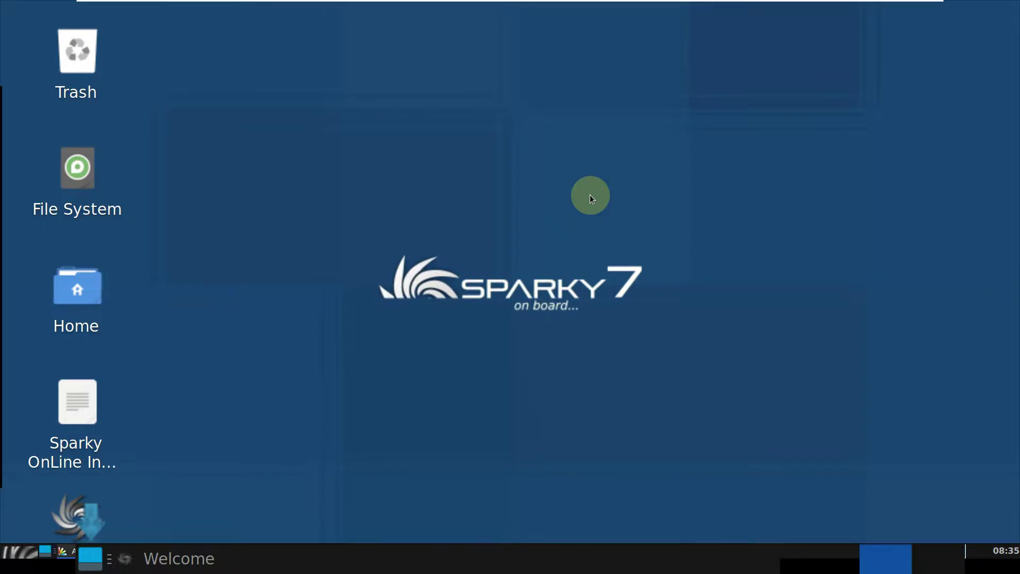
# Step: Choose Panel > Log Out from the panel's context menu to reach the log-out dialog
pyautogui.rightClick(398, 568)
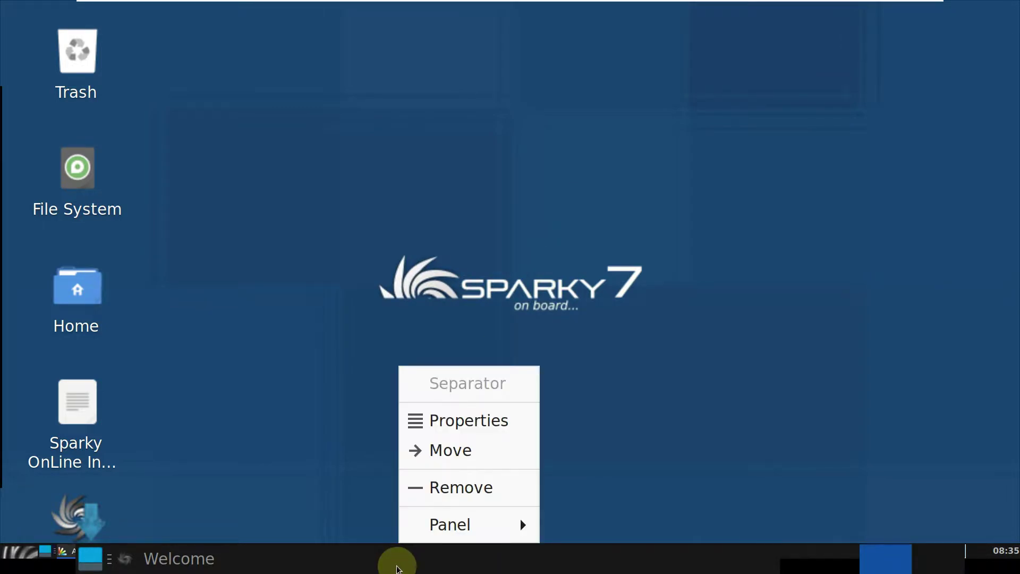
pyautogui.moveTo(447, 524)
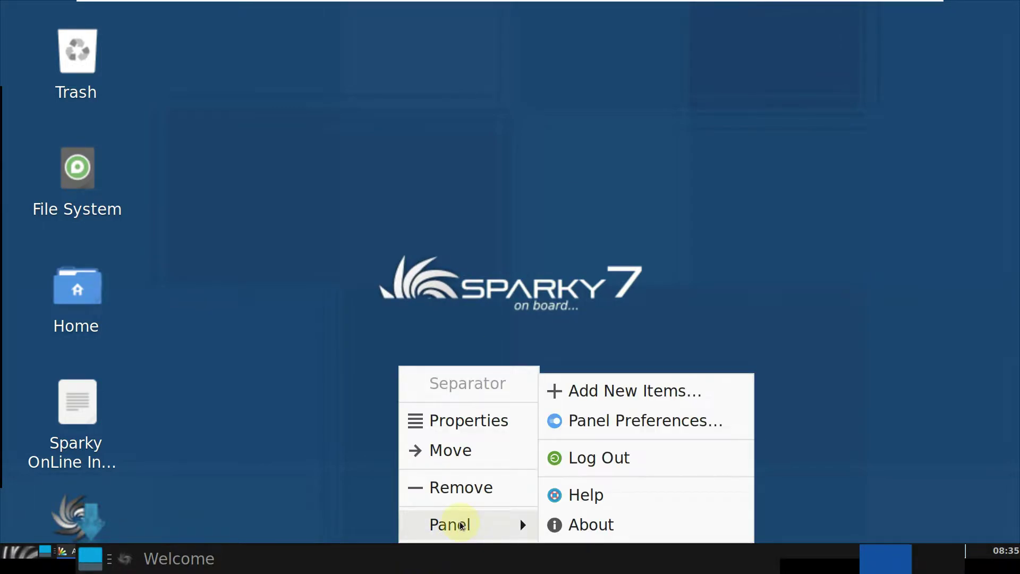
pyautogui.click(577, 473)
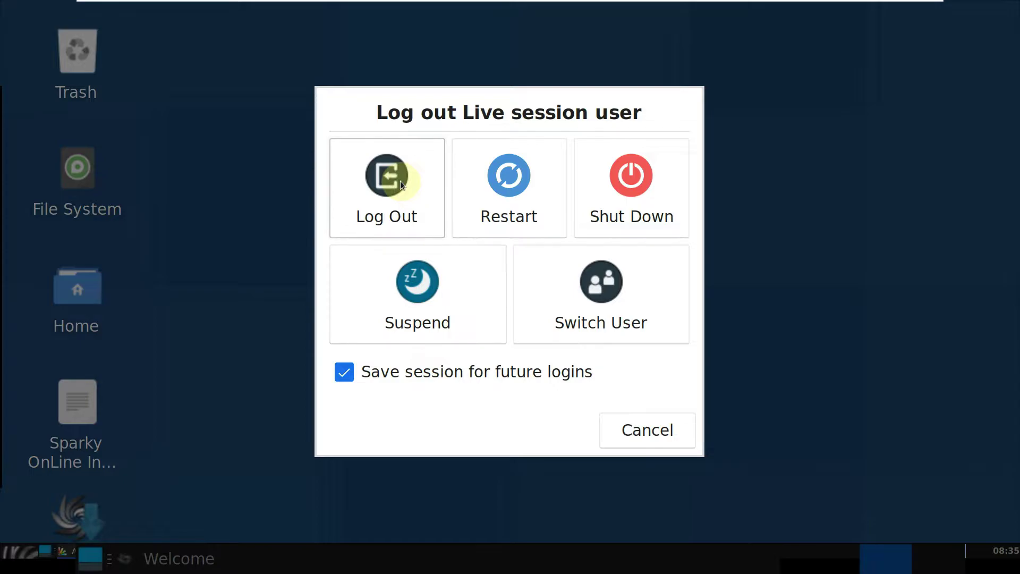
pyautogui.click(400, 180)
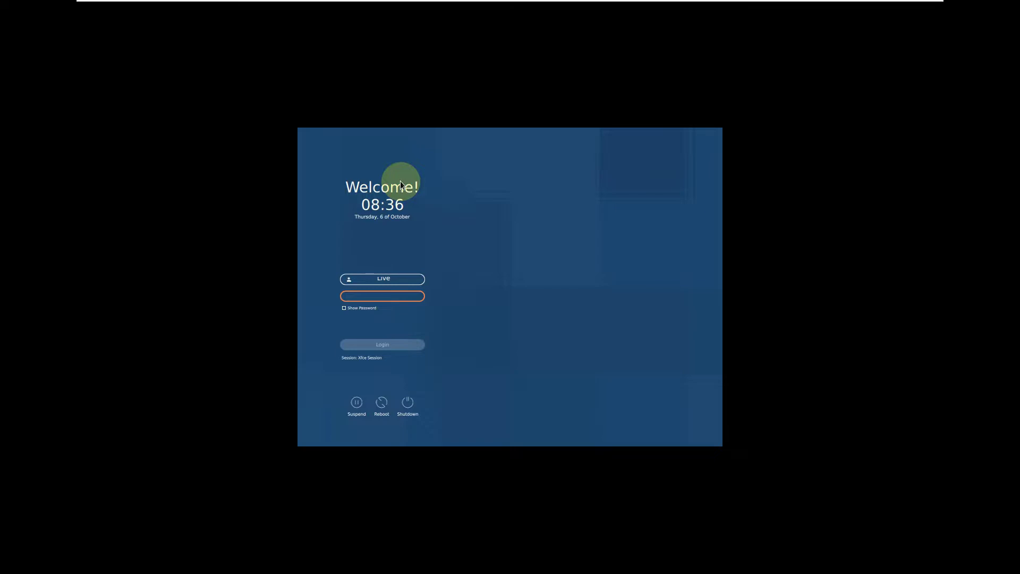
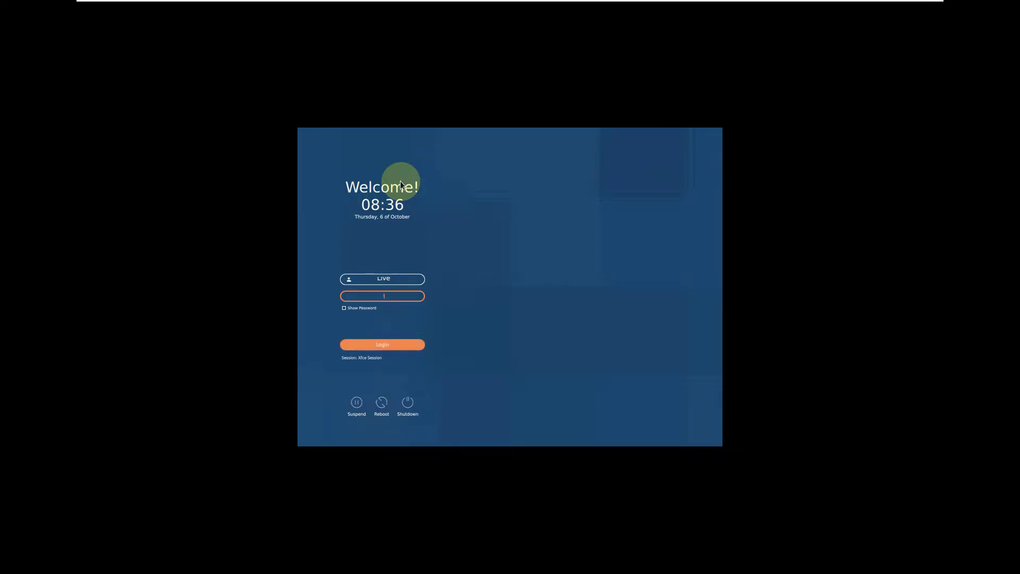
# Step: Enter the live user's password at the greeter to sign back into the Sparky desktop
pyautogui.press('Return')
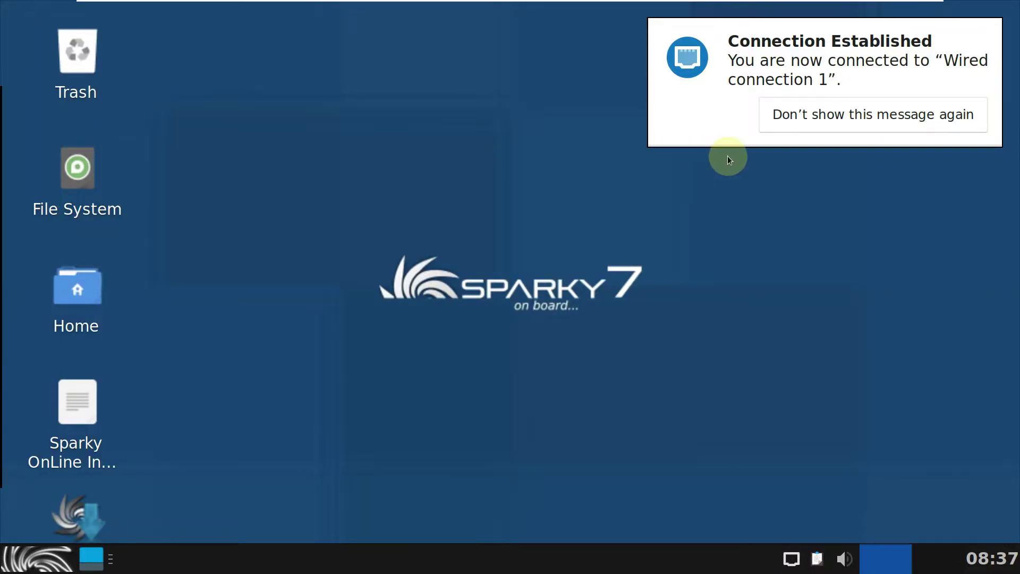
pyautogui.moveTo(842, 1)
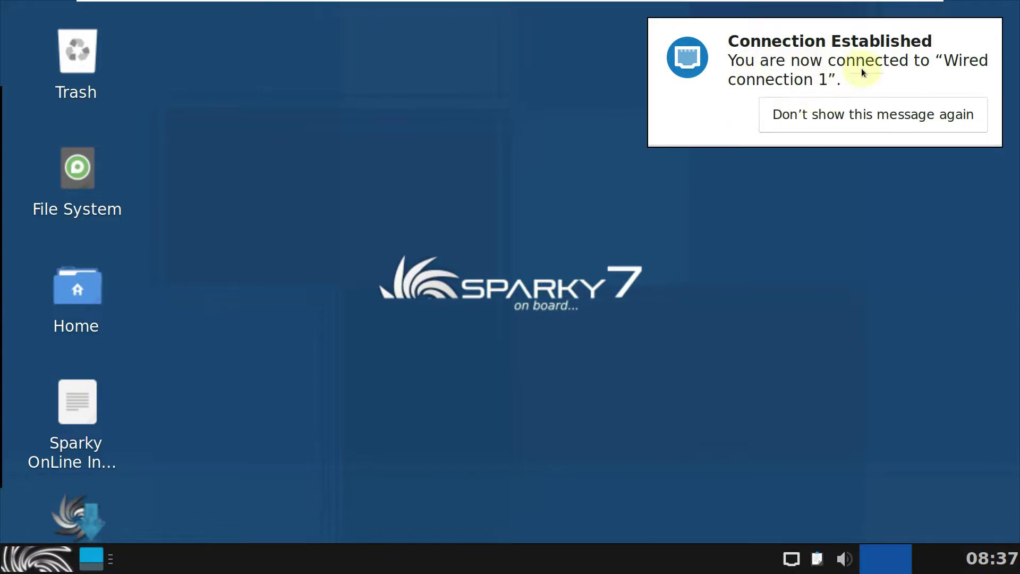
# Step: Permanently dismiss the wired-connection notice and confirm the panel About shows version 4.16.5
pyautogui.click(813, 117)
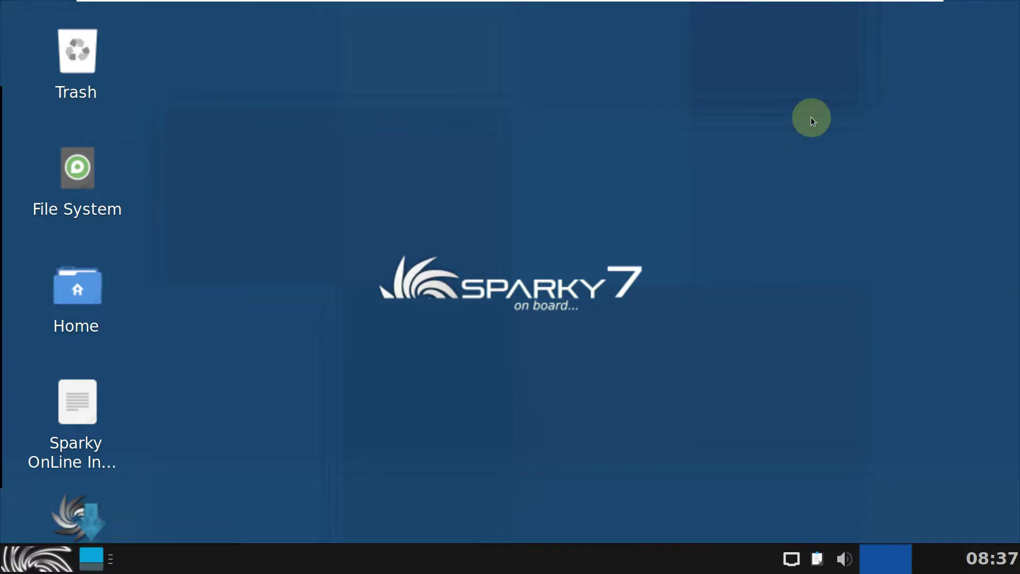
pyautogui.rightClick(496, 557)
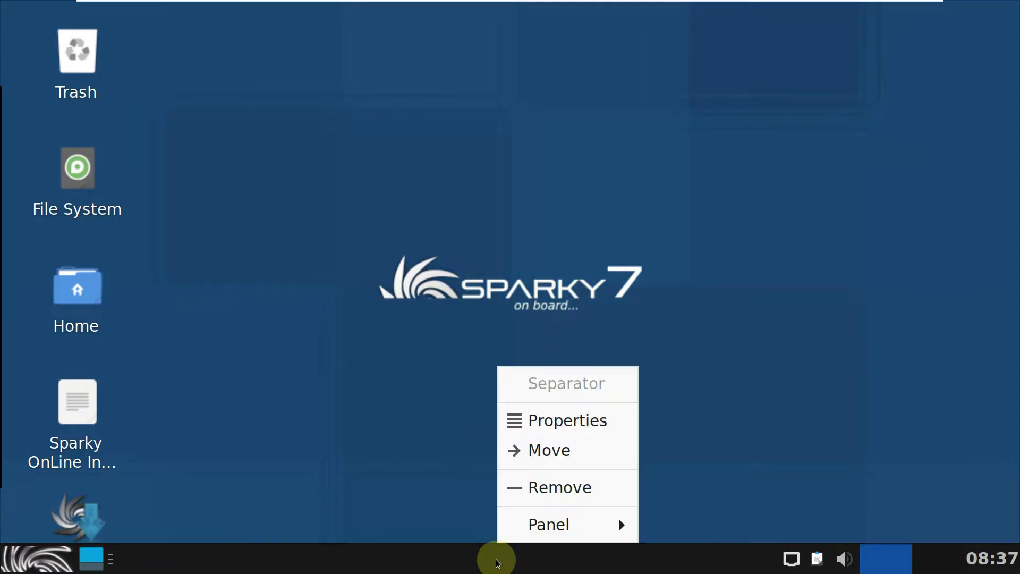
pyautogui.click(542, 530)
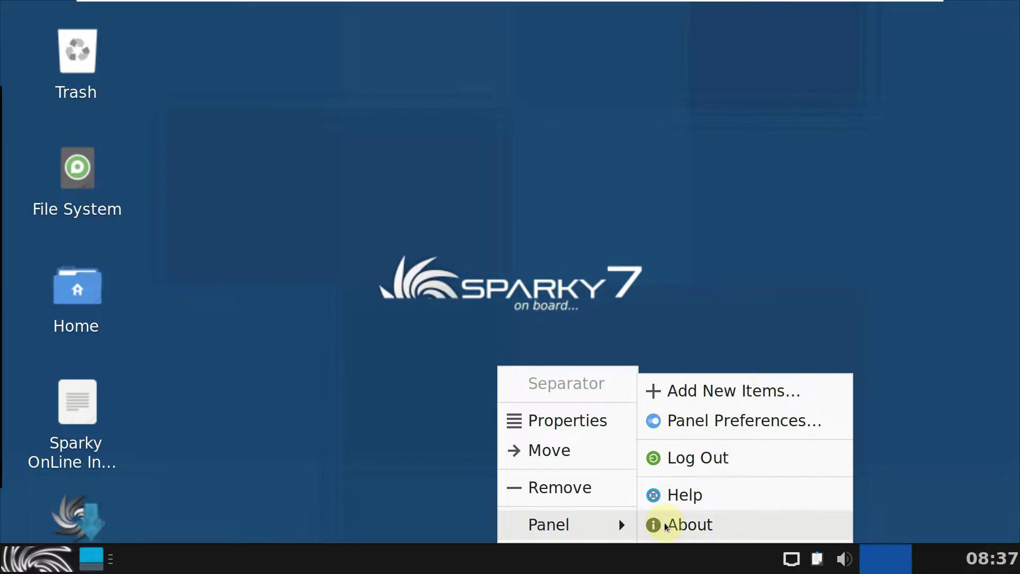
pyautogui.click(665, 526)
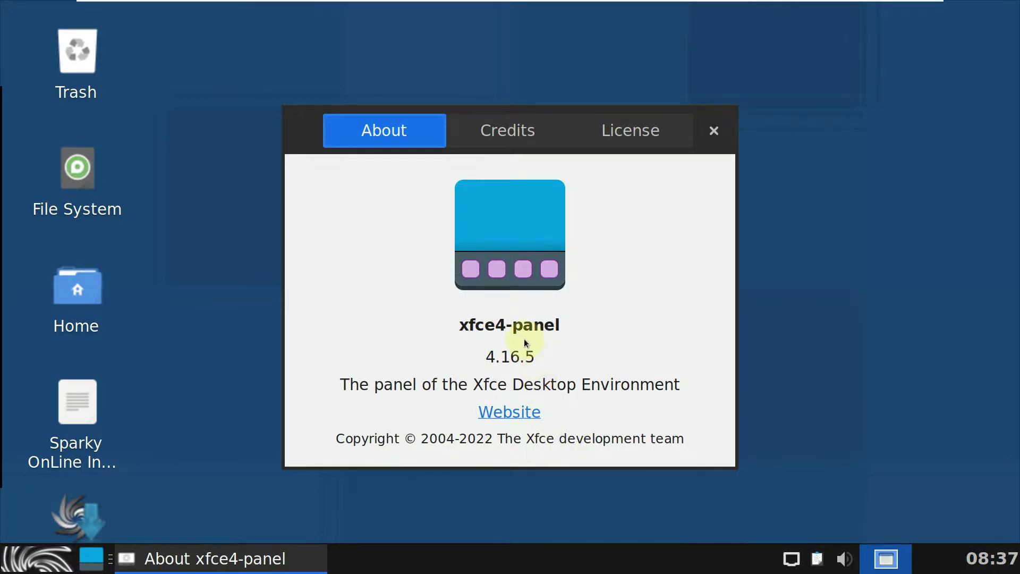
pyautogui.moveTo(537, 355); pyautogui.dragTo(421, 367)
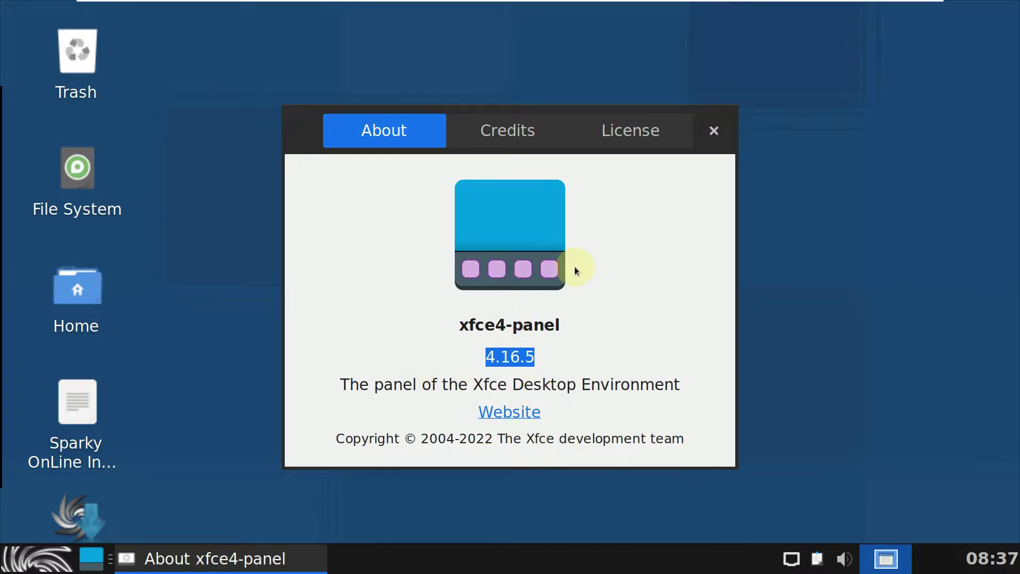
pyautogui.click(714, 132)
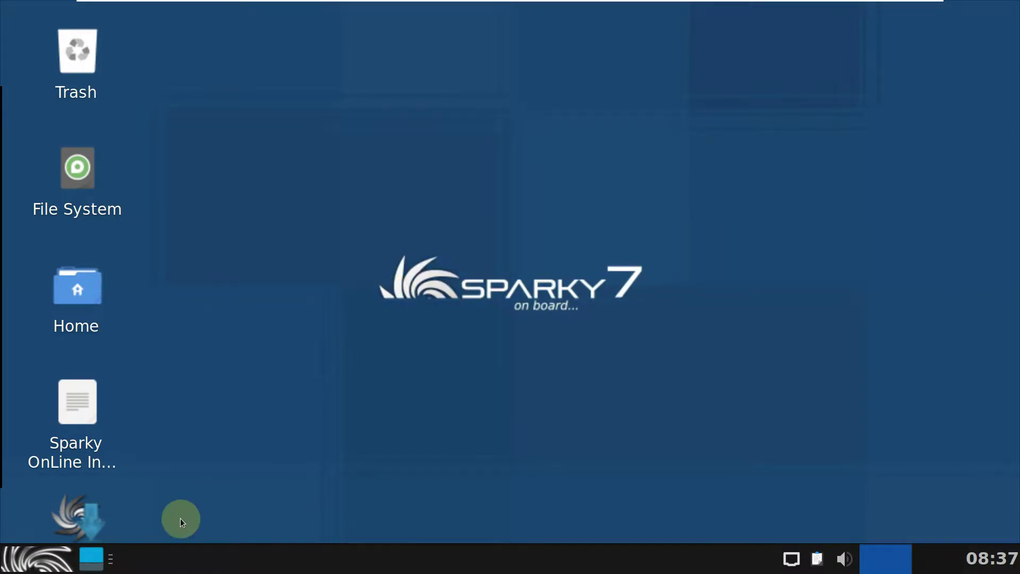
pyautogui.click(47, 571)
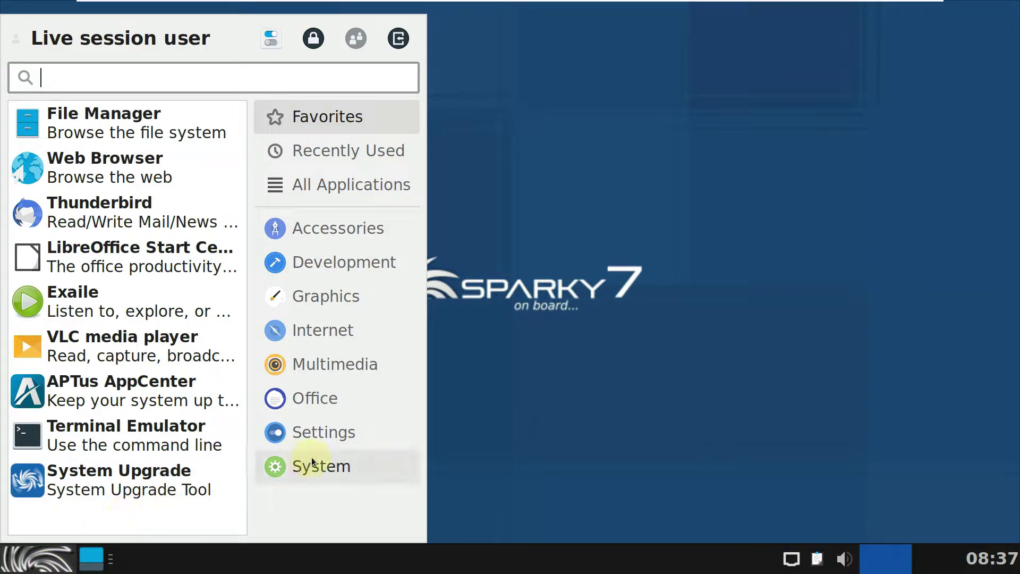
# Step: Launch Task Manager from the System category and maximise it
pyautogui.click(312, 460)
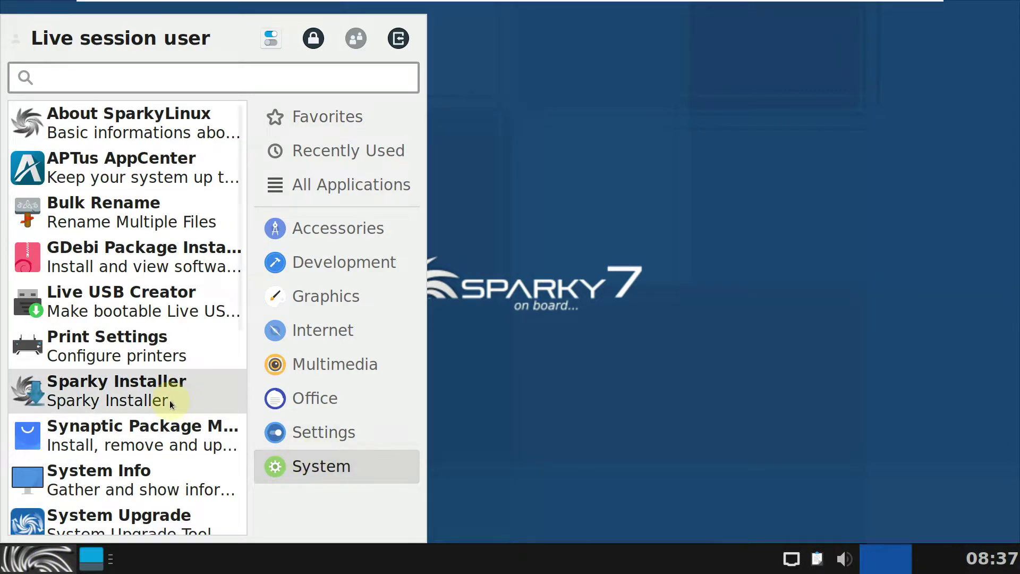
pyautogui.scroll(-4, 170, 401)
pyautogui.scroll(-3, 170, 404)
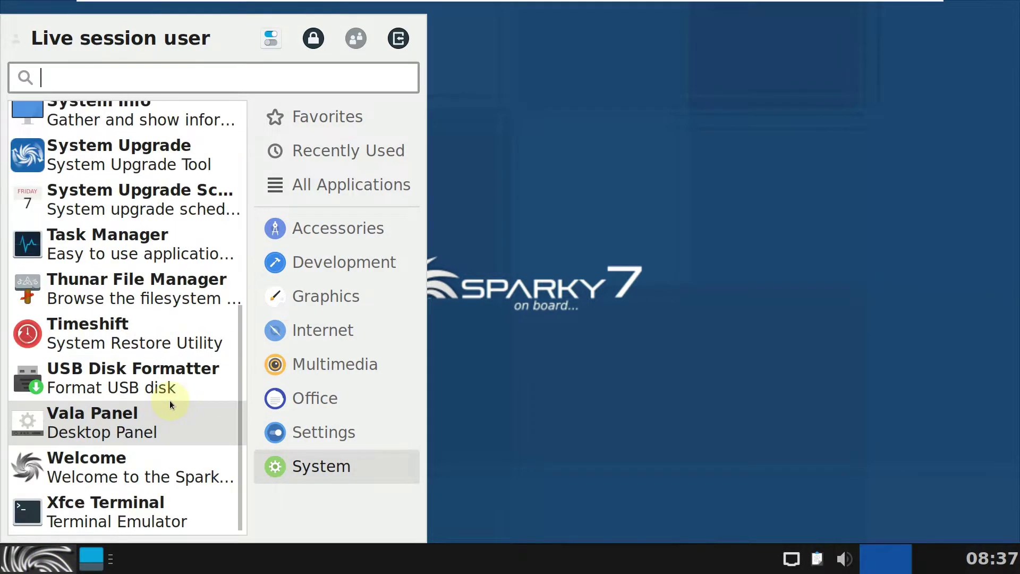
pyautogui.click(151, 255)
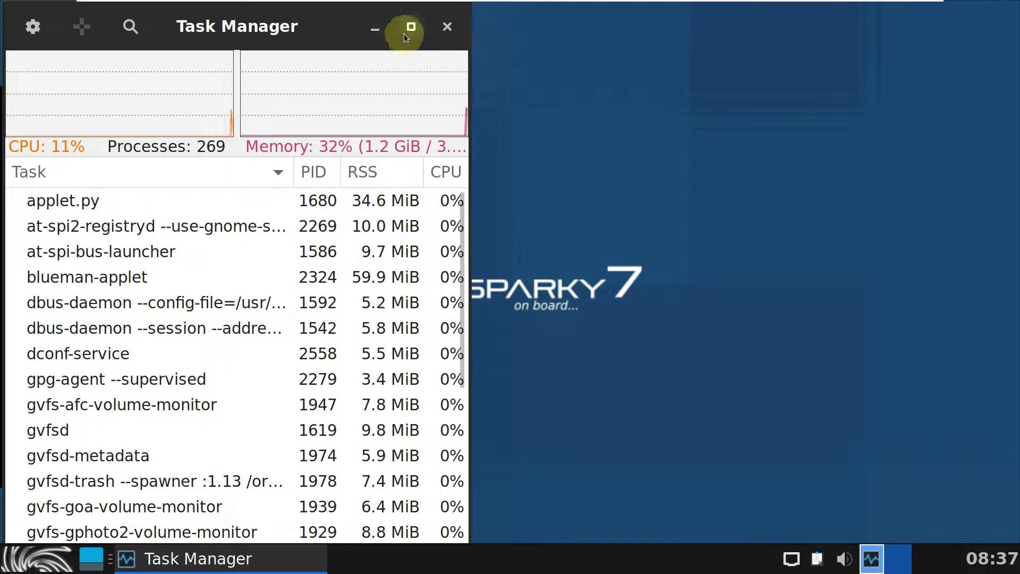
pyautogui.click(410, 27)
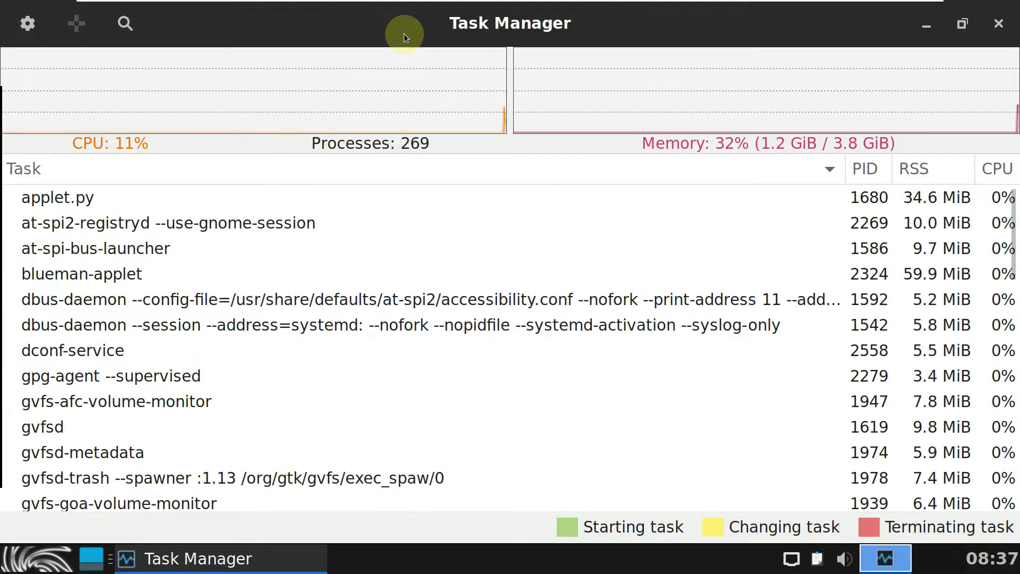
# Step: Review Task Manager settings, its About version 1.5.4, and the Columns tab, then close settings
pyautogui.click(35, 30)
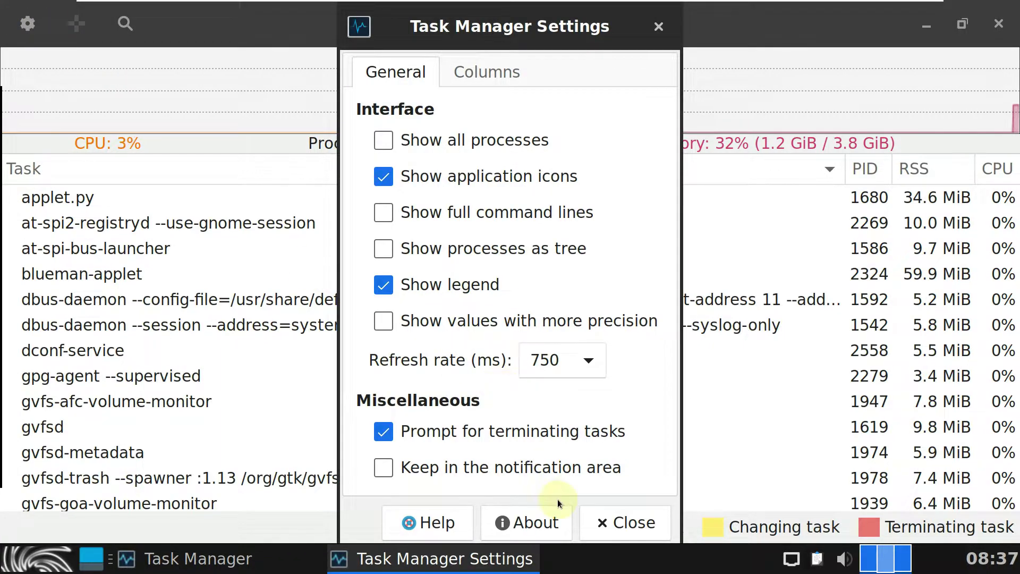
pyautogui.click(543, 514)
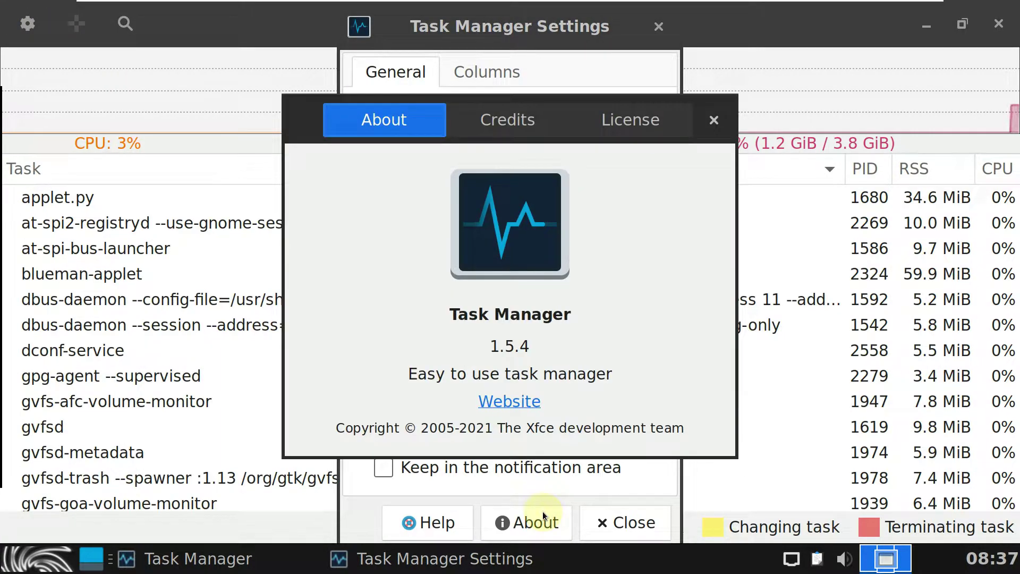
pyautogui.moveTo(531, 342); pyautogui.dragTo(468, 344)
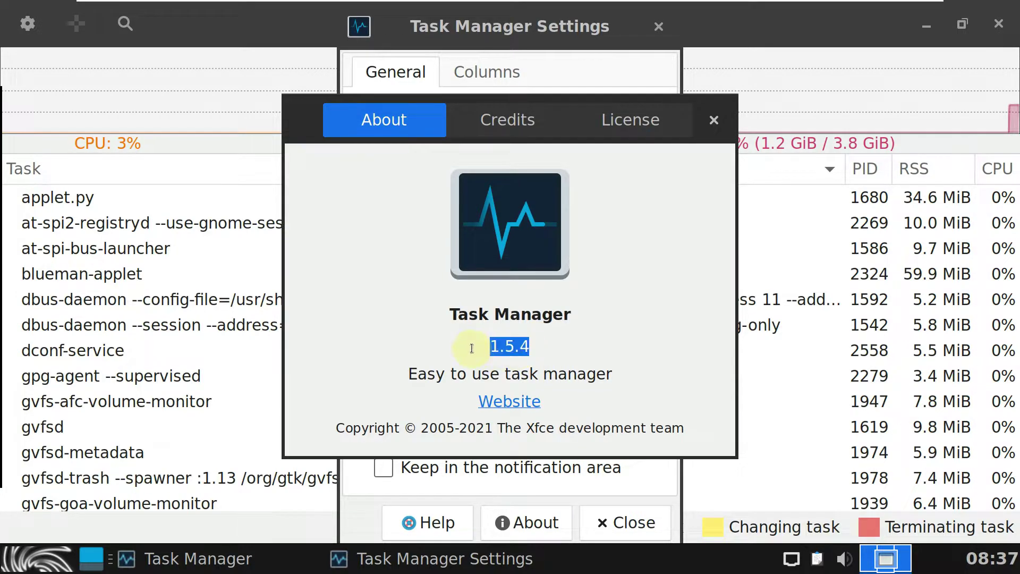
pyautogui.click(714, 120)
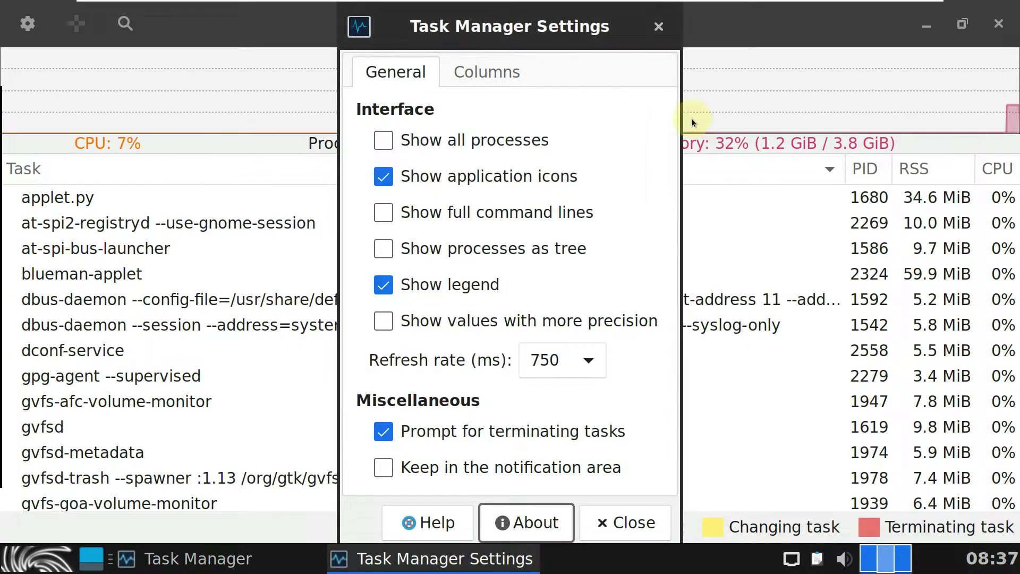
pyautogui.click(515, 71)
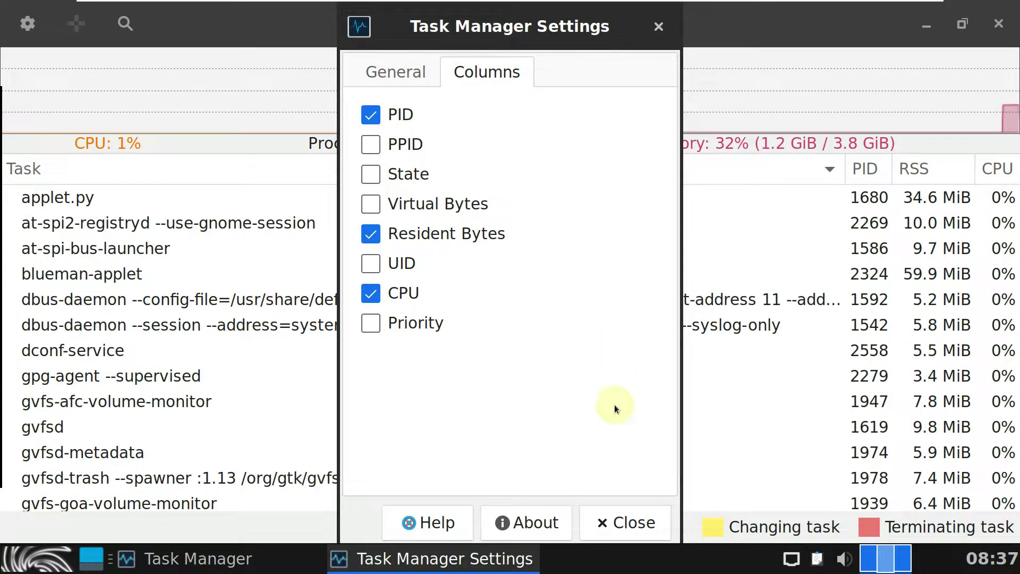
pyautogui.click(536, 530)
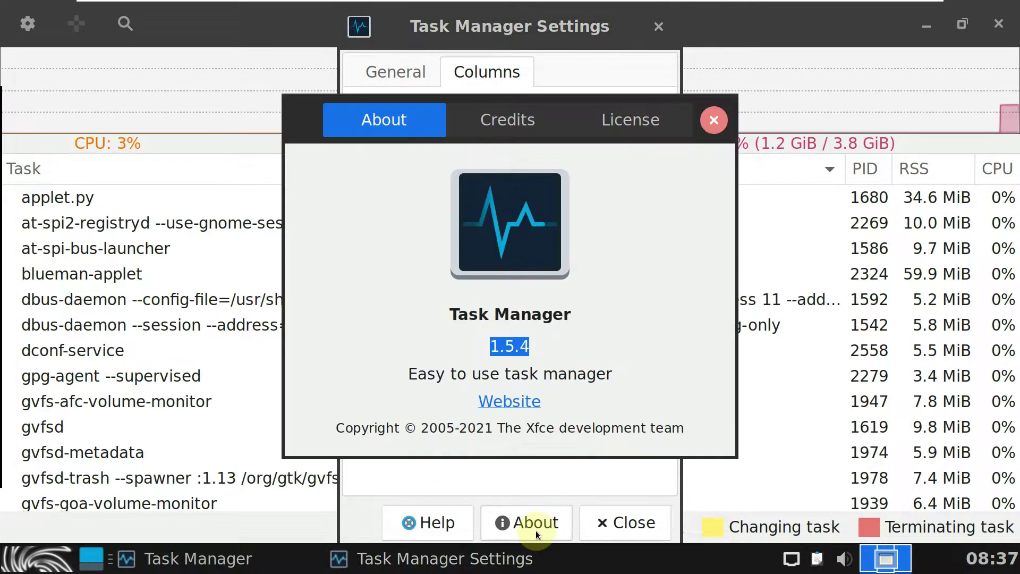
pyautogui.click(714, 120)
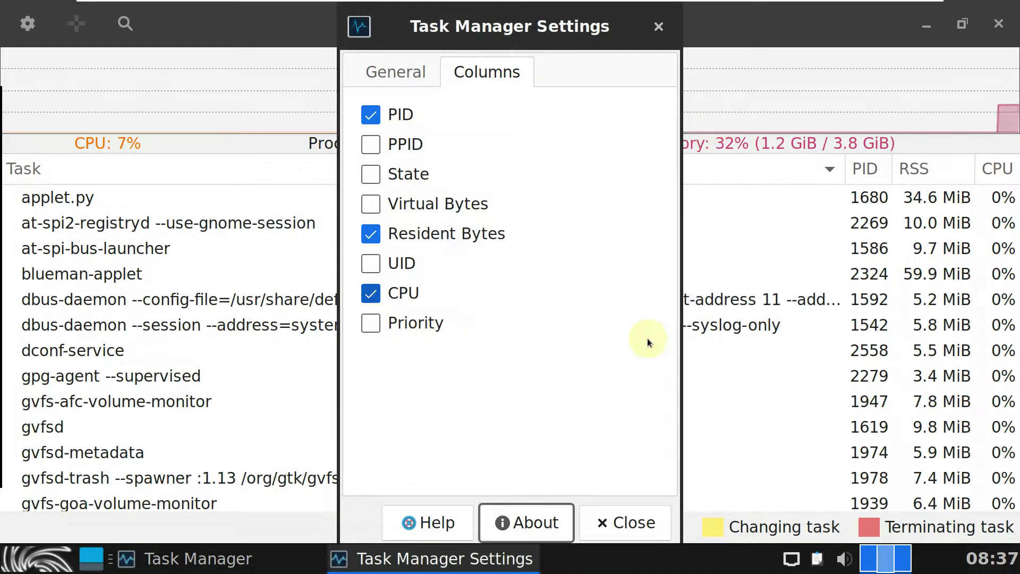
pyautogui.click(634, 527)
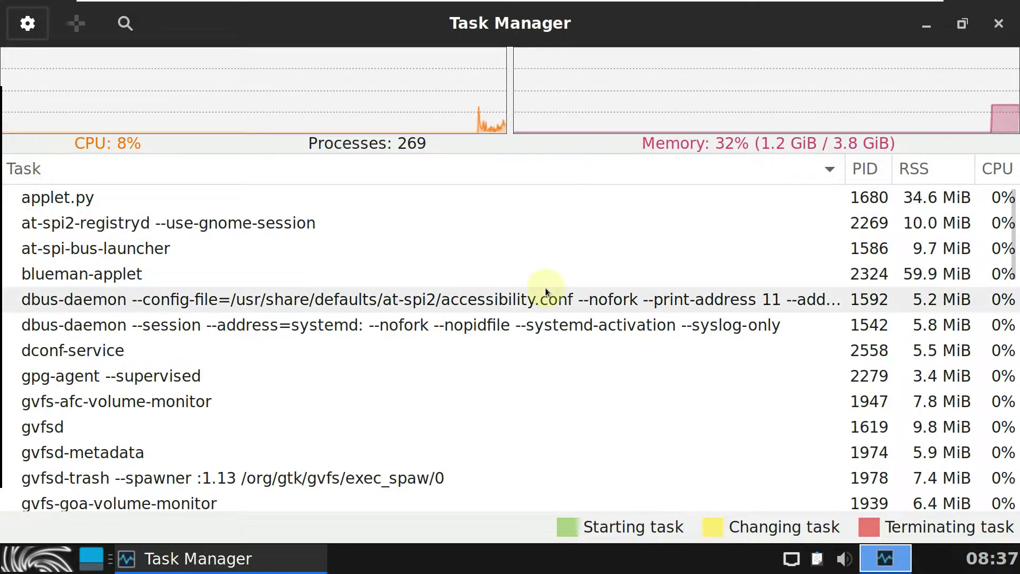
# Step: Scroll through the running process list, then close Task Manager
pyautogui.scroll(-5, 508, 285)
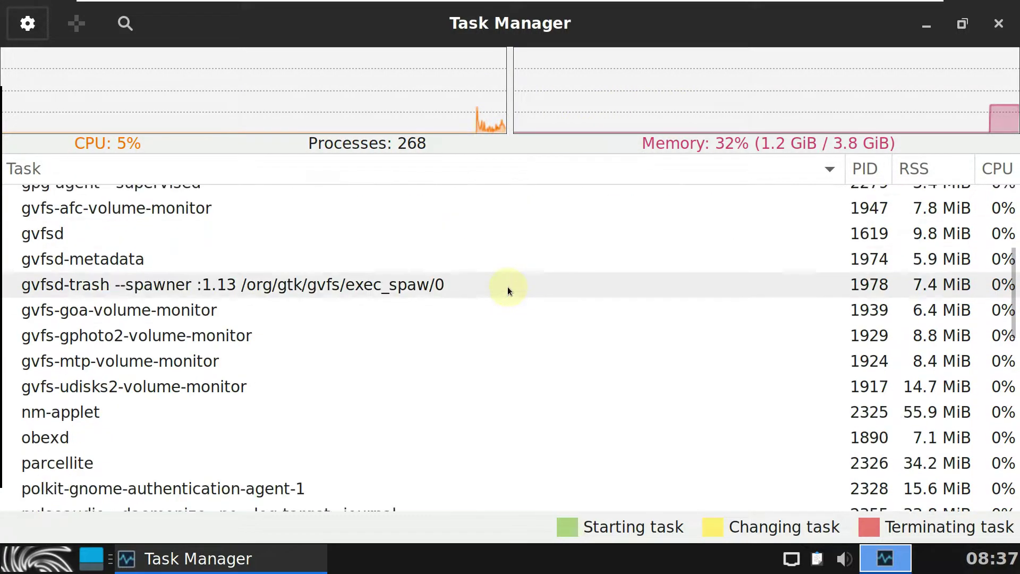
pyautogui.scroll(-5, 508, 285)
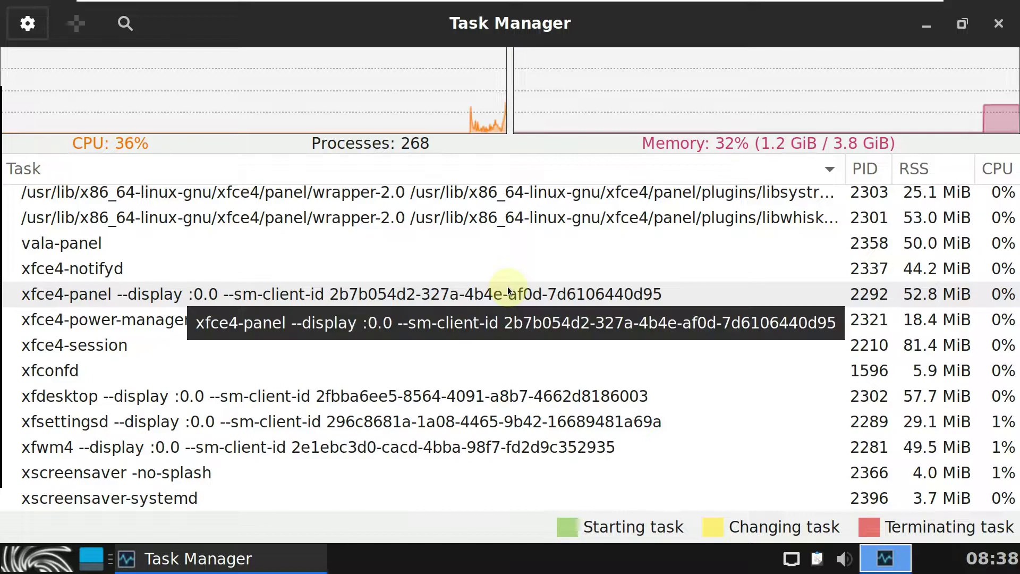
pyautogui.scroll(1, 508, 286)
pyautogui.scroll(6, 508, 289)
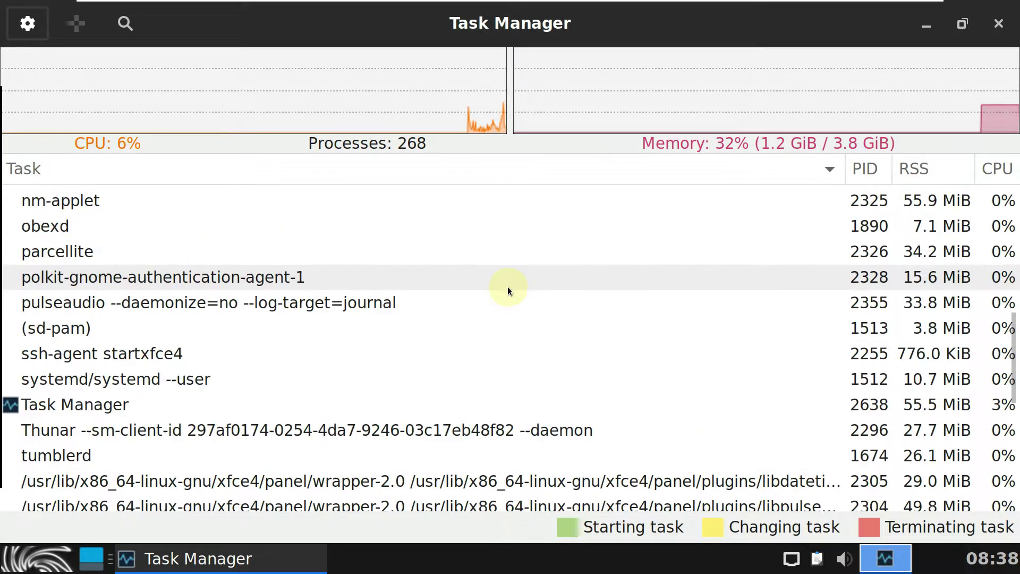
pyautogui.scroll(3, 508, 288)
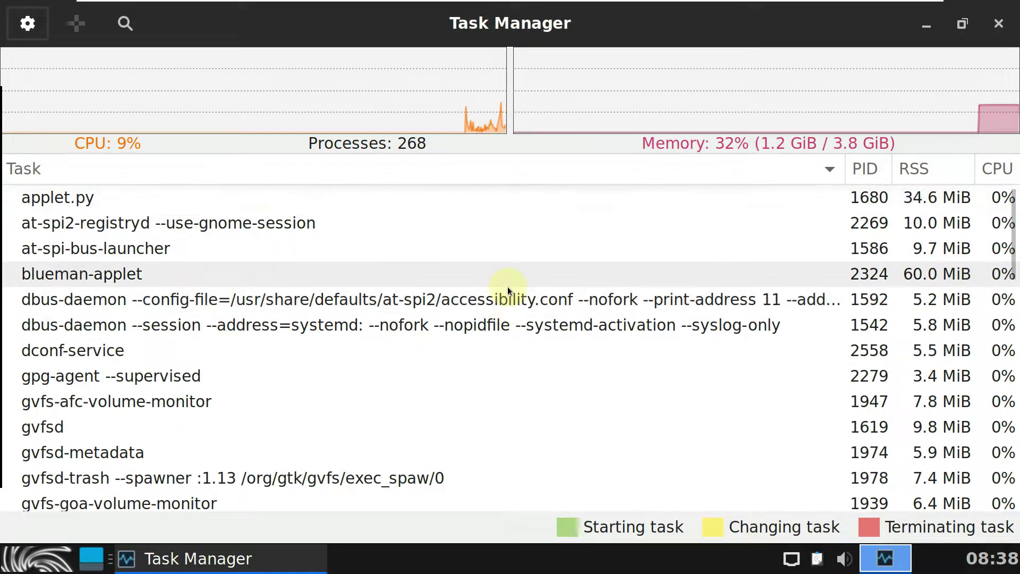
pyautogui.click(993, 29)
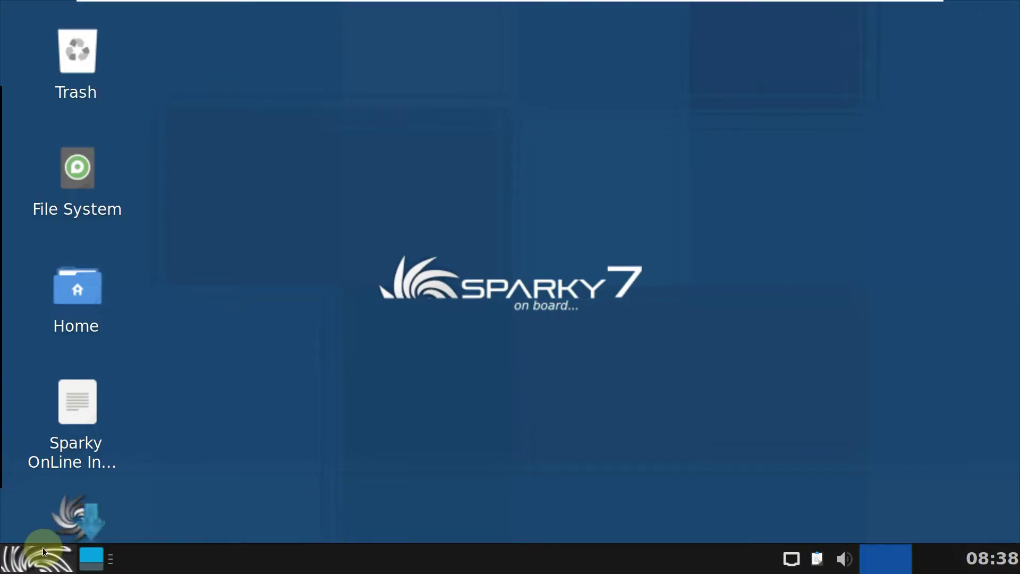
# Step: Launch Firefox from the Internet category and select the Sparky OnLine Installation Guide icon
pyautogui.click(43, 547)
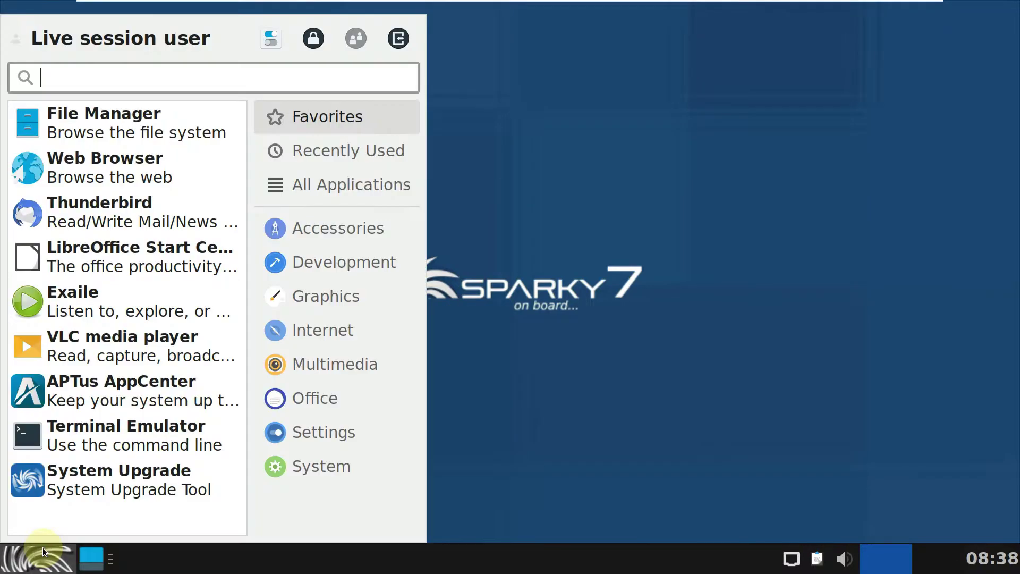
pyautogui.click(344, 310)
pyautogui.click(342, 330)
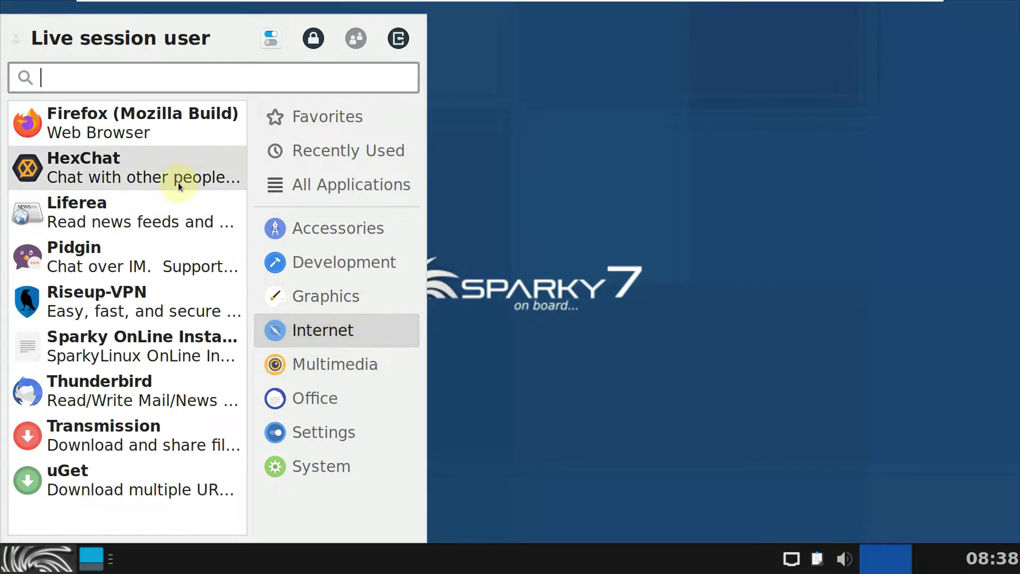
pyautogui.click(174, 145)
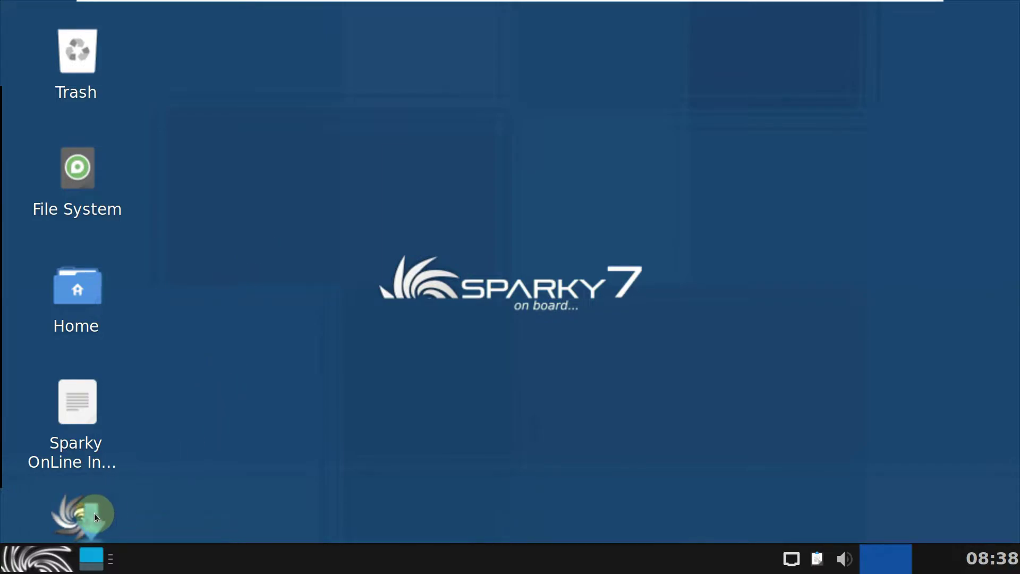
pyautogui.moveTo(94, 512); pyautogui.dragTo(292, 370)
pyautogui.press('Return')
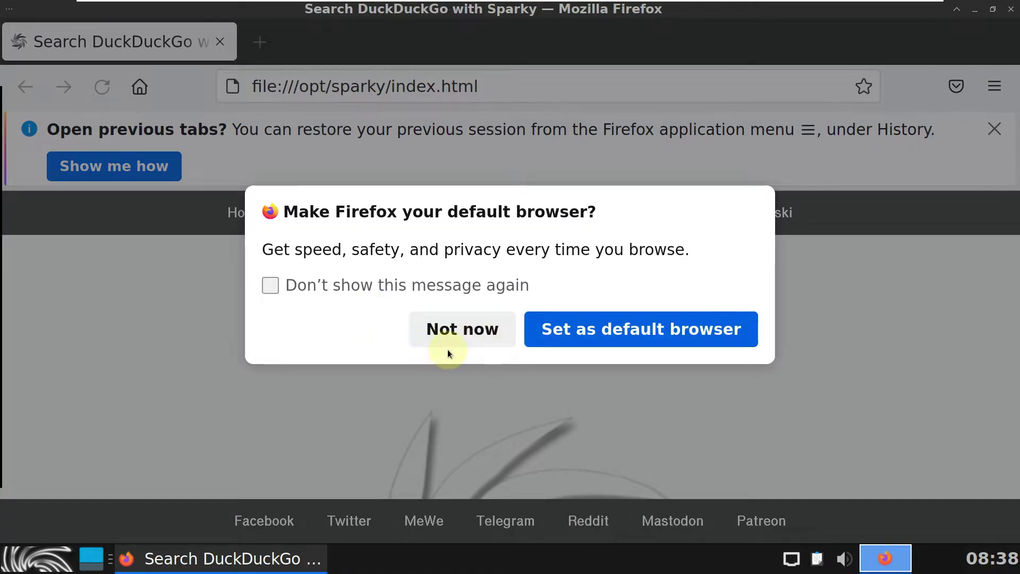
# Step: Decline the default-browser offer, open Home in a new tab, and close the local start-page tab
pyautogui.click(457, 332)
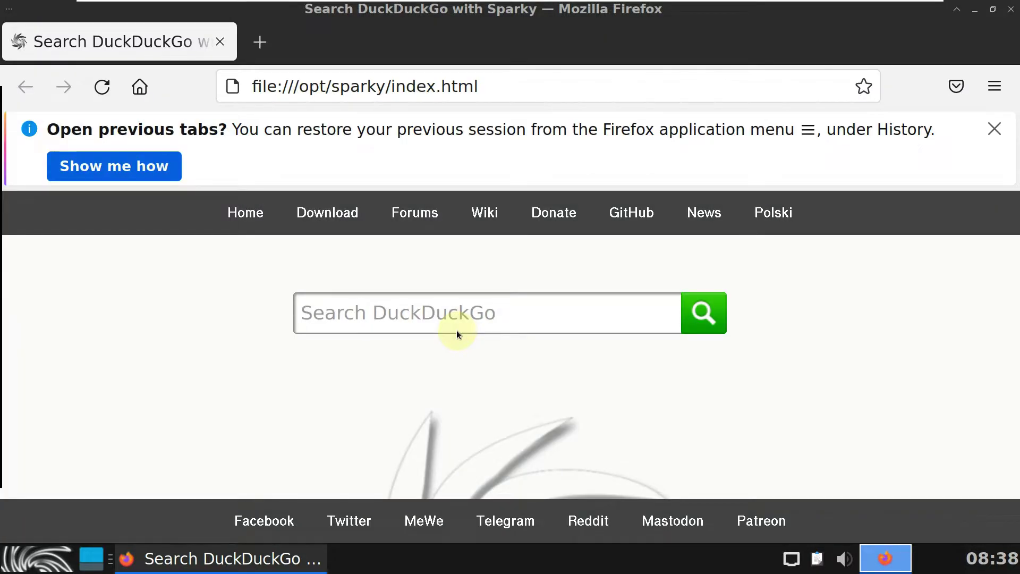
pyautogui.scroll(-2, 457, 333)
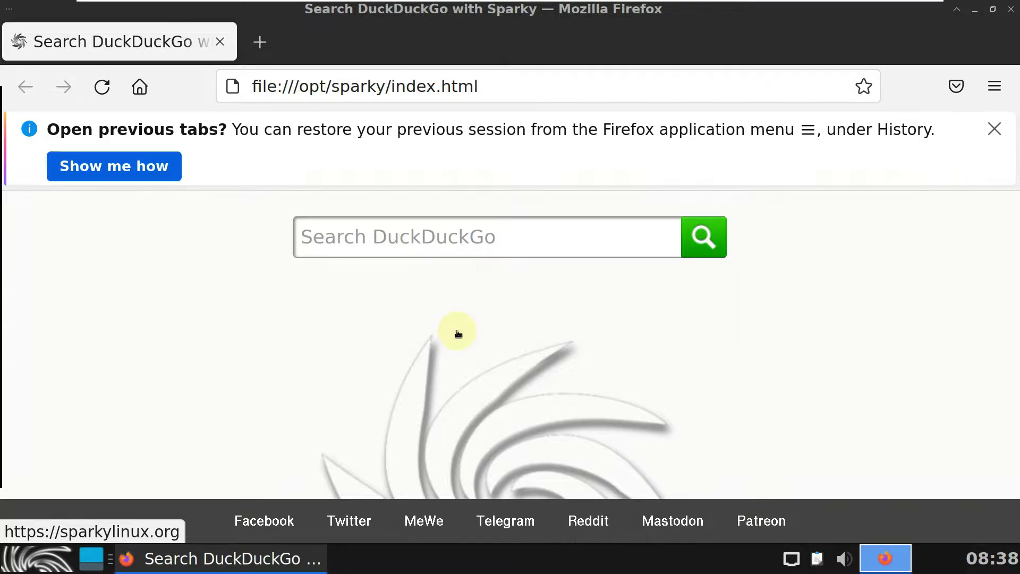
pyautogui.scroll(2, 457, 333)
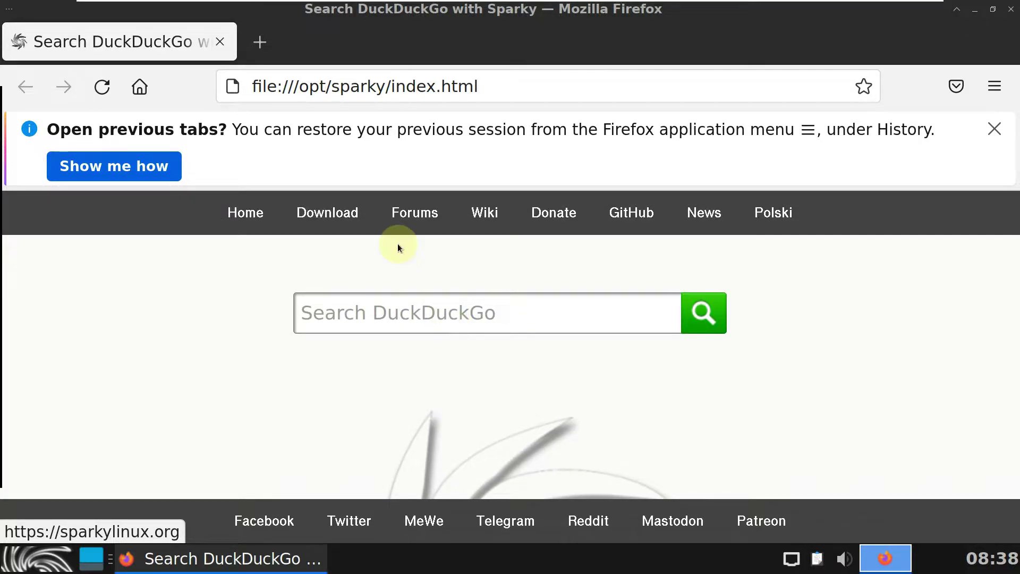
pyautogui.rightClick(249, 209)
pyautogui.click(279, 215)
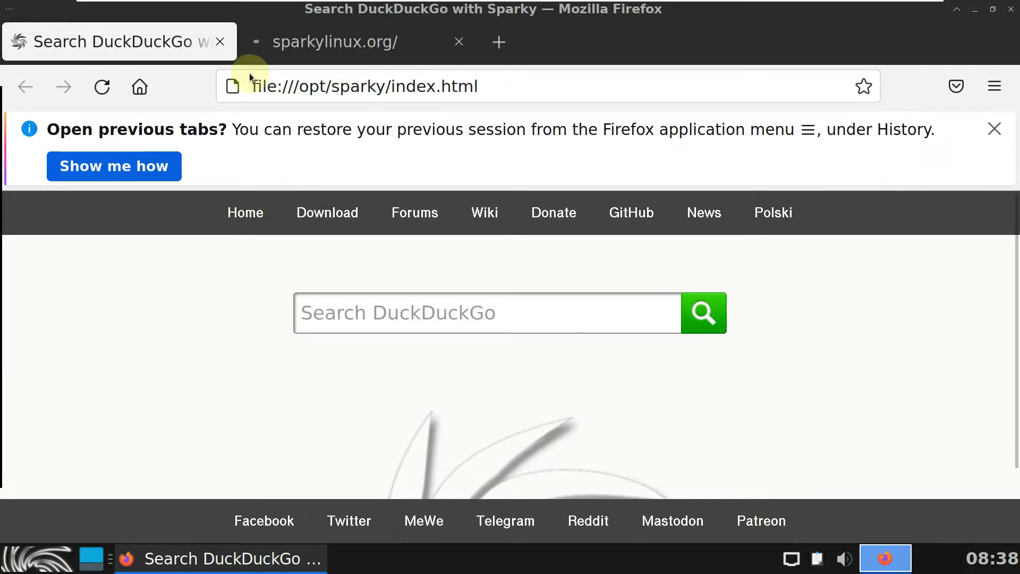
pyautogui.click(220, 42)
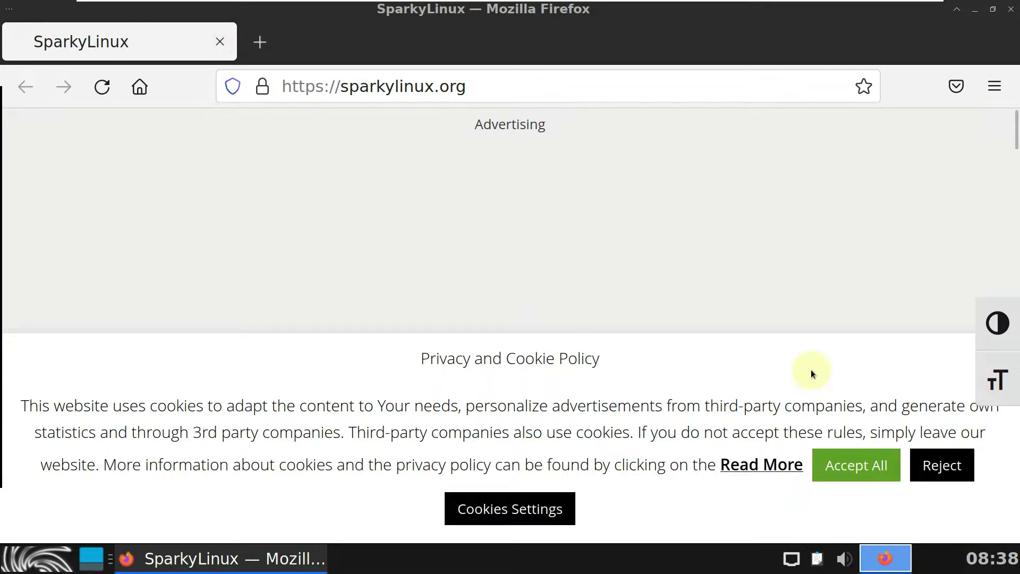
# Step: Reject the site's cookies and scroll through the sparkylinux.org home page
pyautogui.click(949, 463)
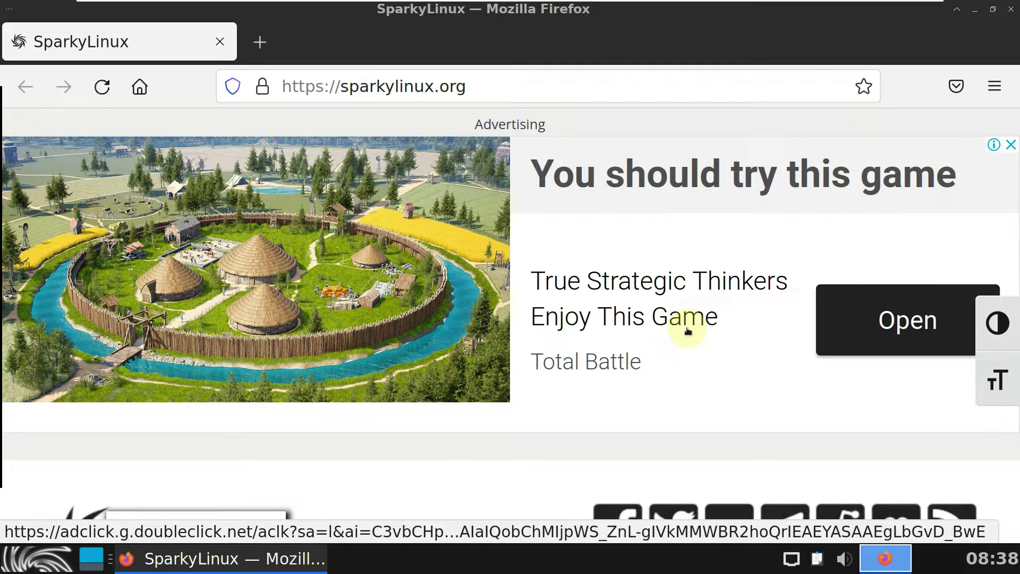
pyautogui.scroll(-10, 514, 332)
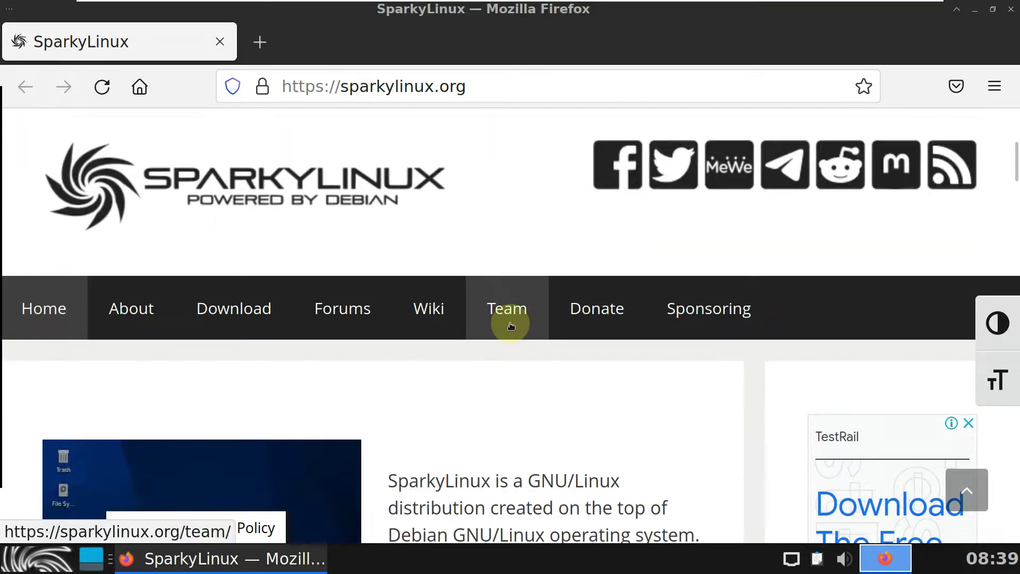
pyautogui.scroll(-5, 510, 325)
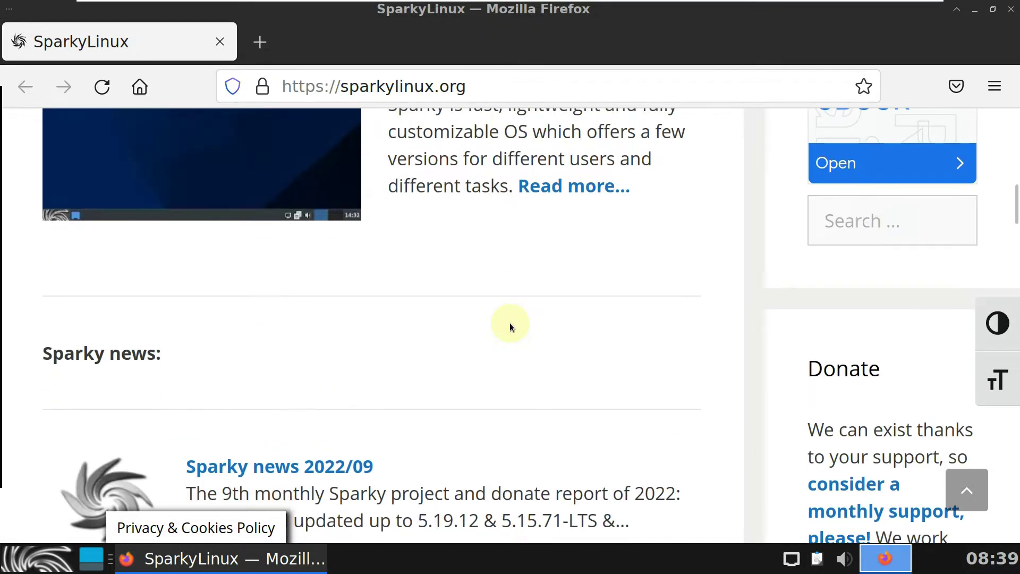
pyautogui.scroll(-7, 509, 326)
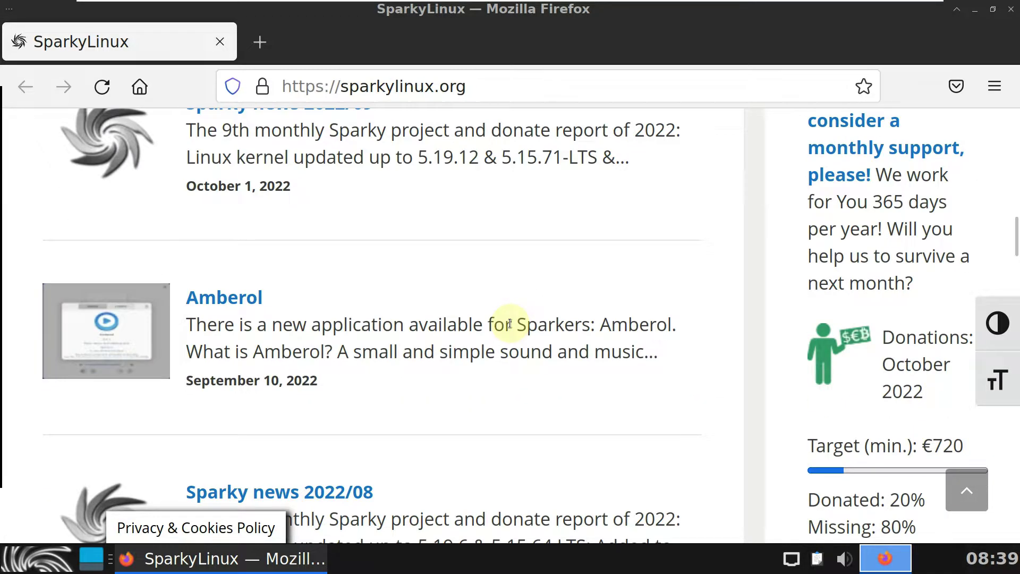
pyautogui.scroll(11, 509, 324)
pyautogui.scroll(3, 509, 323)
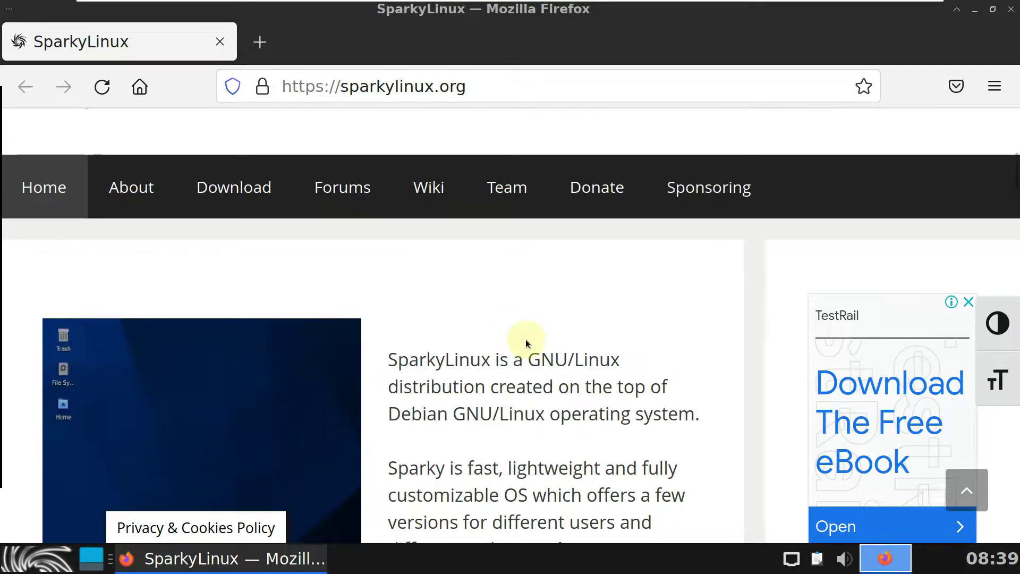
pyautogui.scroll(-2, 526, 342)
pyautogui.scroll(-2, 525, 339)
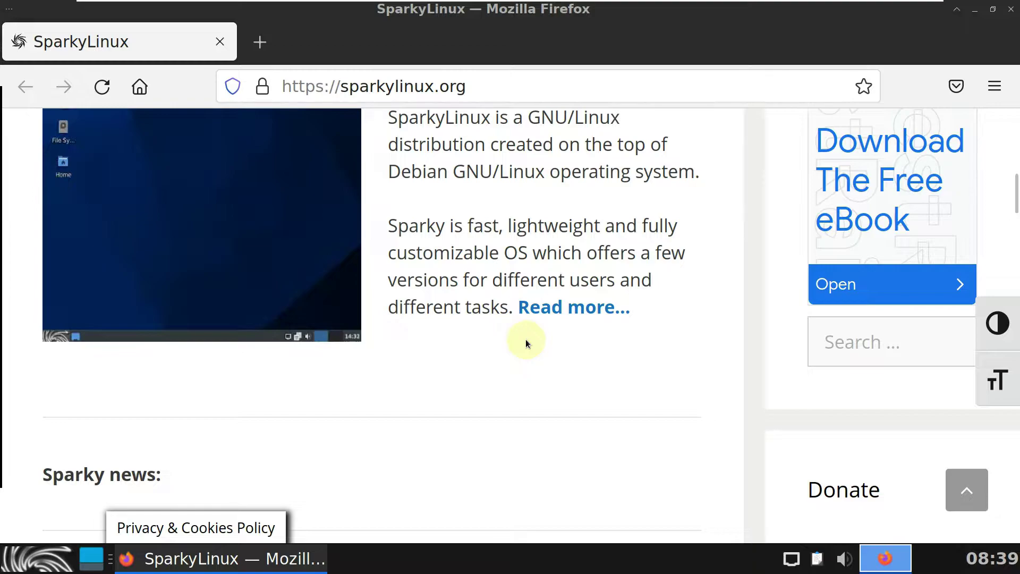
pyautogui.scroll(-4, 525, 339)
# Step: Open Sparky news 2022/09, dismiss the ad, read to the donation list, and return to top
pyautogui.click(348, 343)
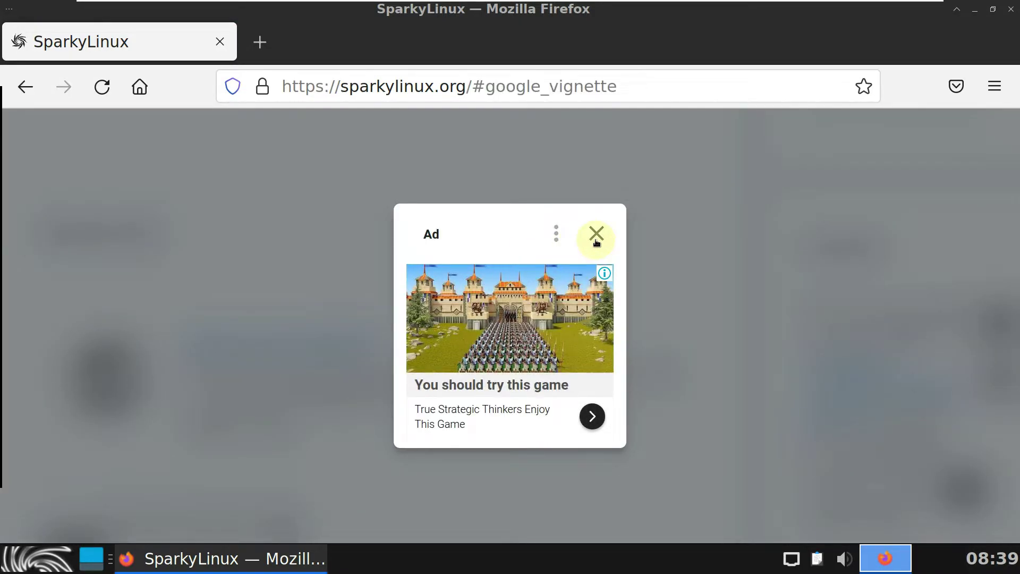
pyautogui.click(595, 239)
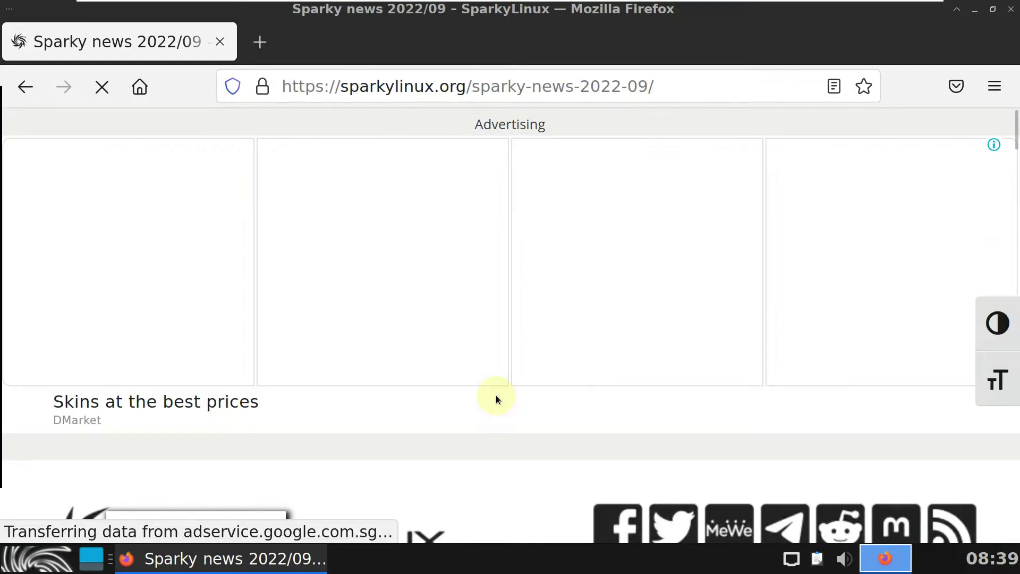
pyautogui.scroll(-5, 496, 395)
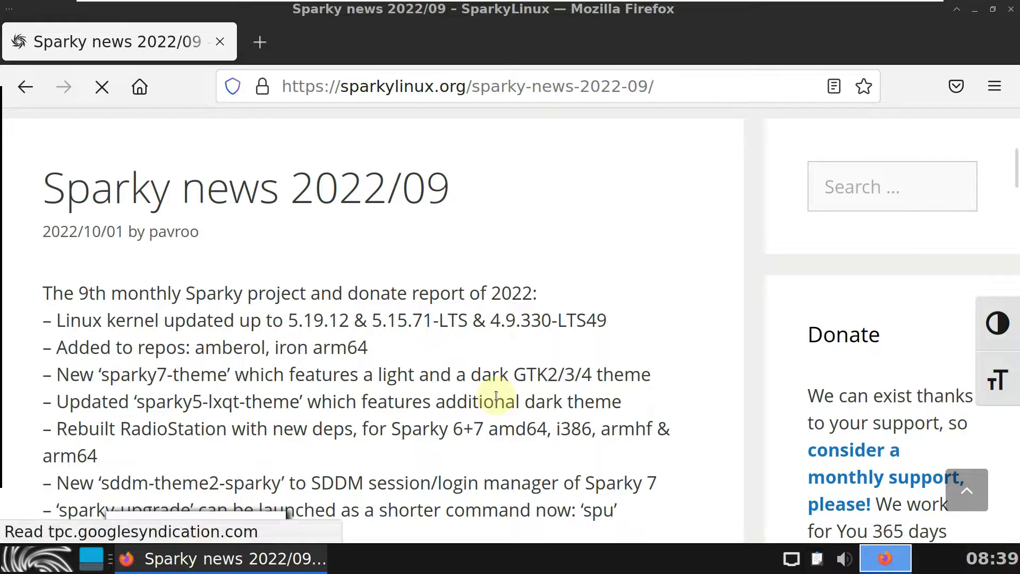
pyautogui.scroll(-2, 495, 395)
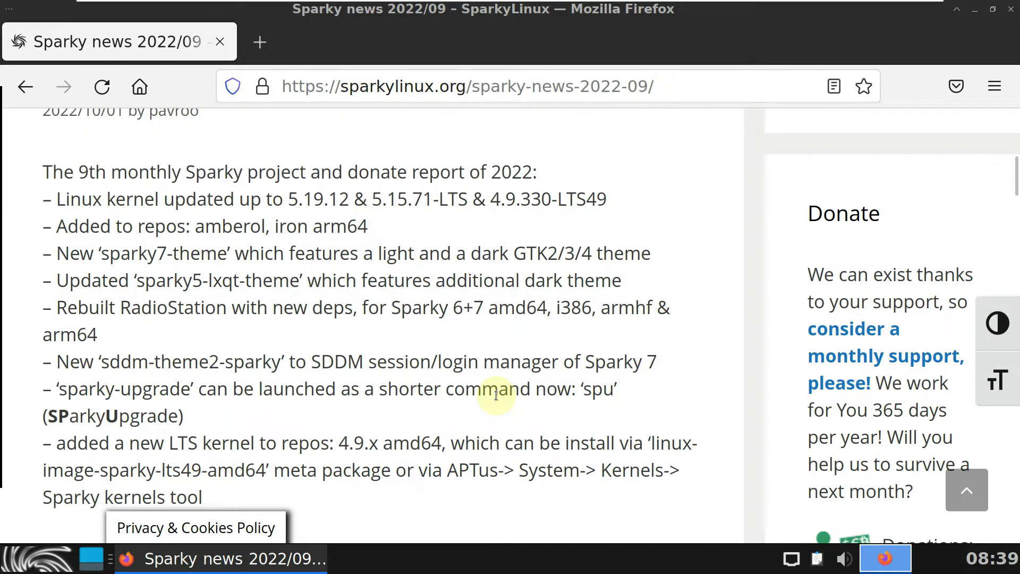
pyautogui.scroll(-10, 495, 394)
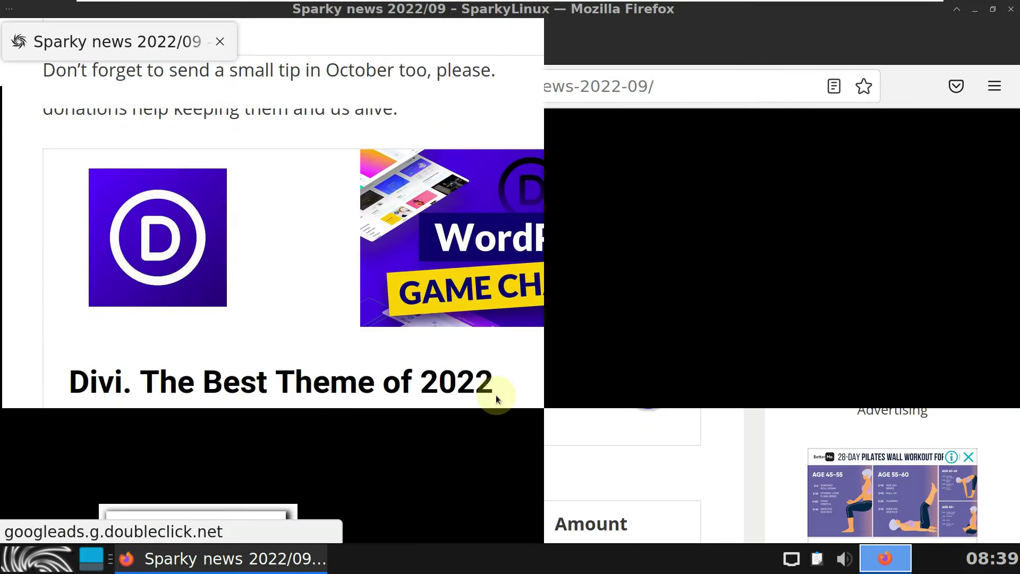
pyautogui.scroll(-6, 496, 394)
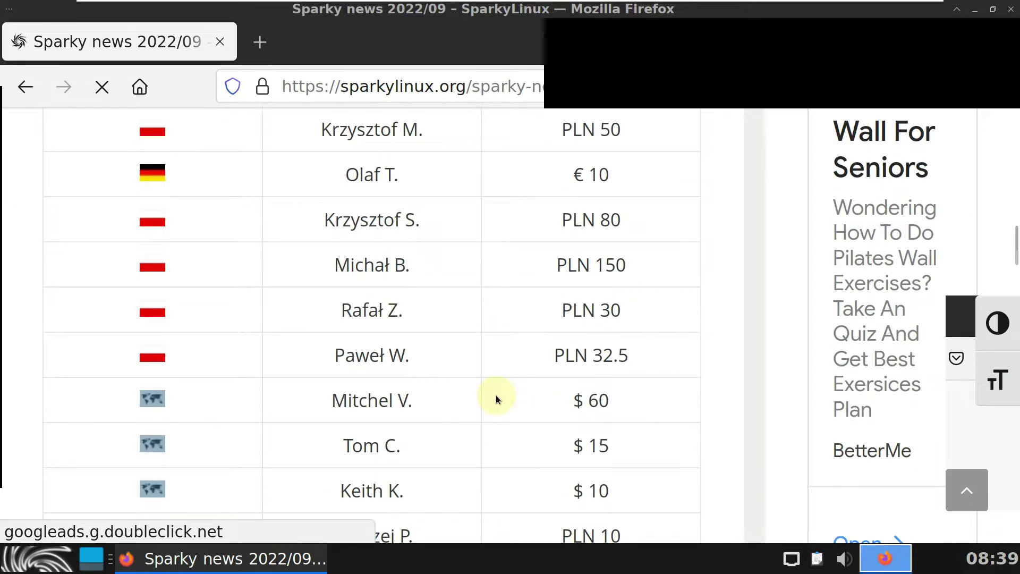
pyautogui.scroll(-2, 496, 394)
pyautogui.scroll(-8, 495, 394)
pyautogui.scroll(-2, 497, 397)
pyautogui.scroll(-10, 496, 394)
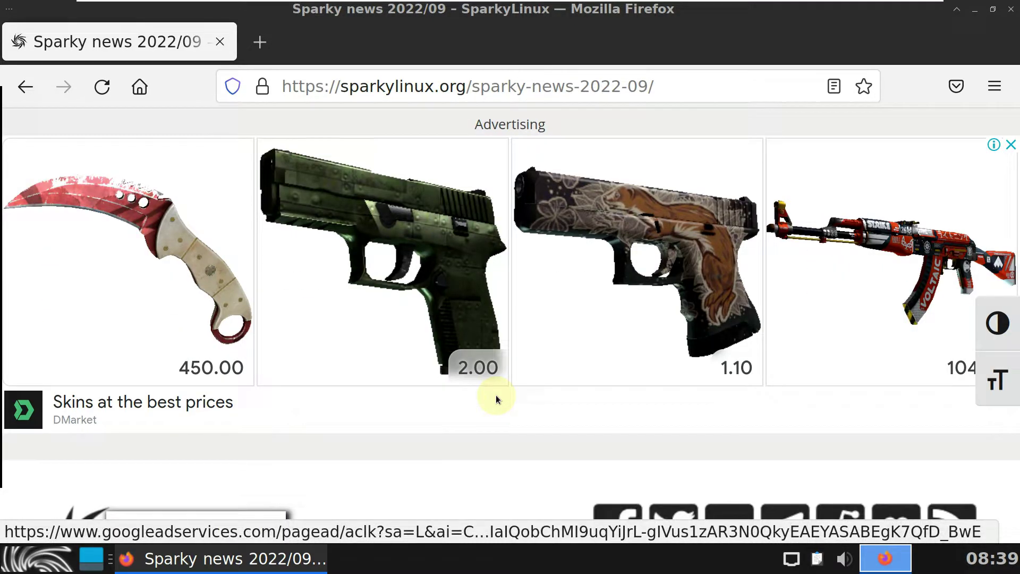
pyautogui.scroll(-3, 496, 394)
pyautogui.press('Home')
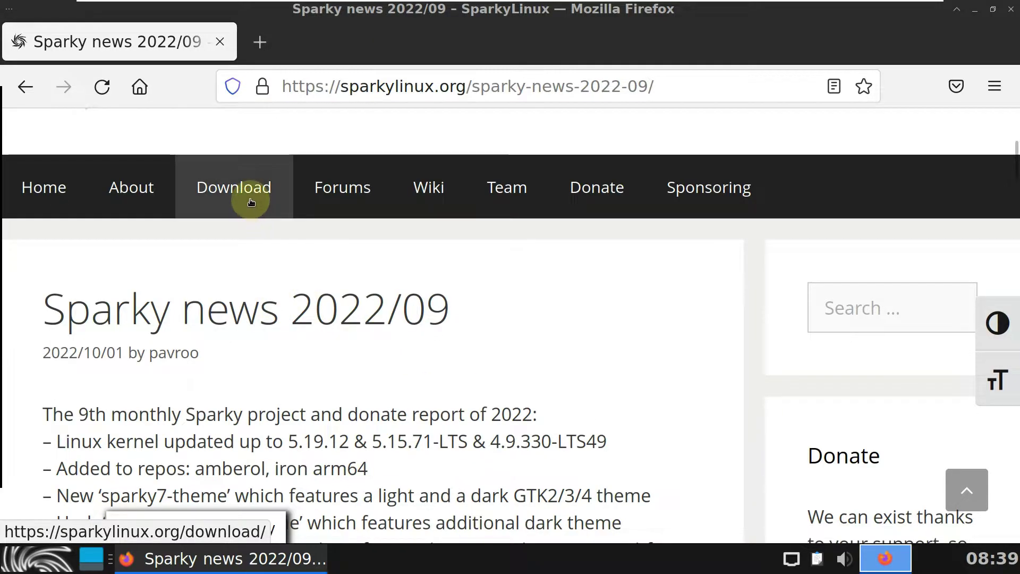
# Step: Open the SparkyLinux Download page and scroll through its editions
pyautogui.click(251, 202)
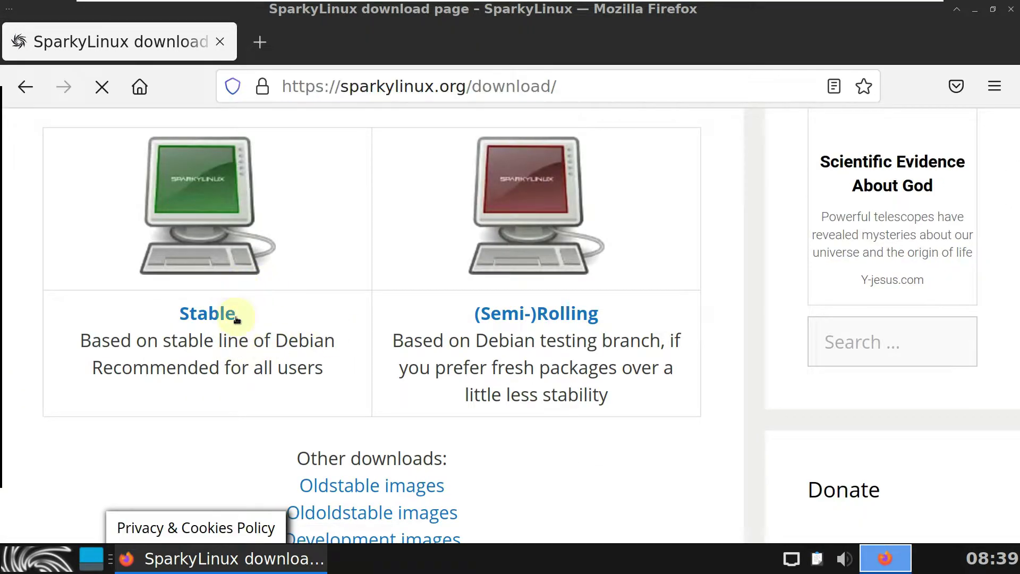
pyautogui.scroll(-15, 369, 323)
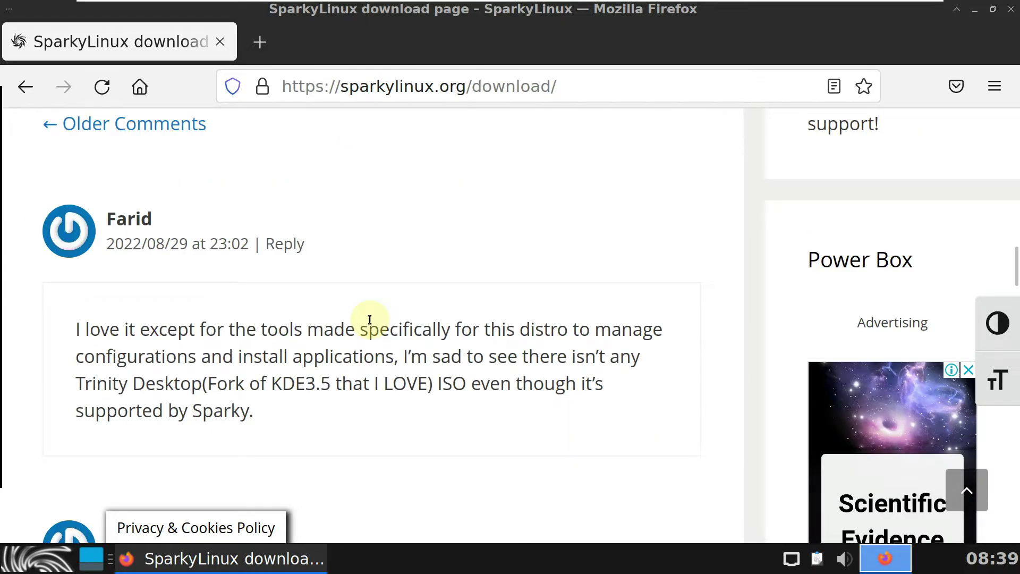
pyautogui.scroll(20, 370, 319)
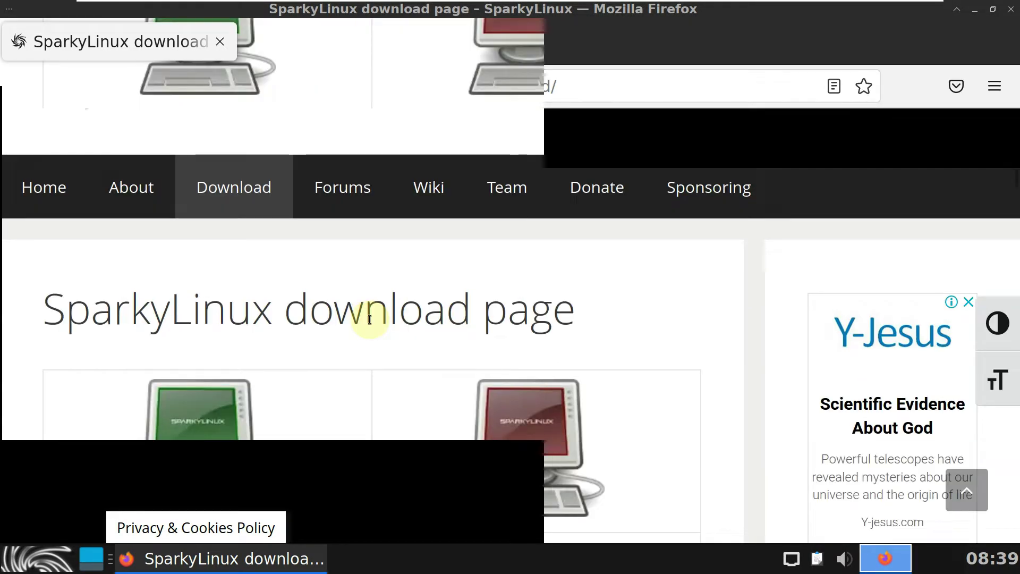
pyautogui.scroll(-5, 369, 318)
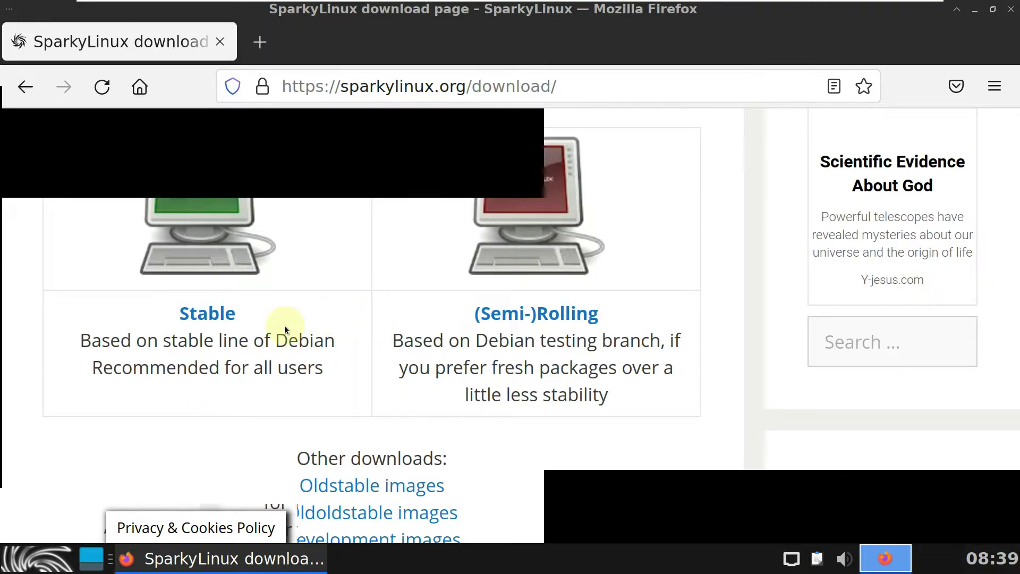
# Step: Open the Stable edition page and scroll through its 6.4 ISO, torrent and signature tables
pyautogui.click(225, 318)
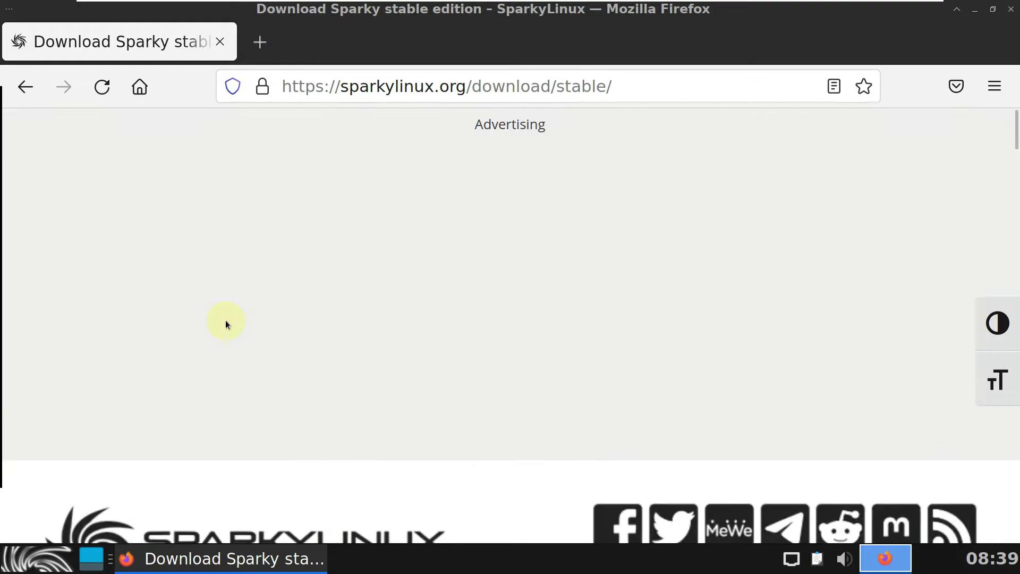
pyautogui.scroll(-10, 225, 321)
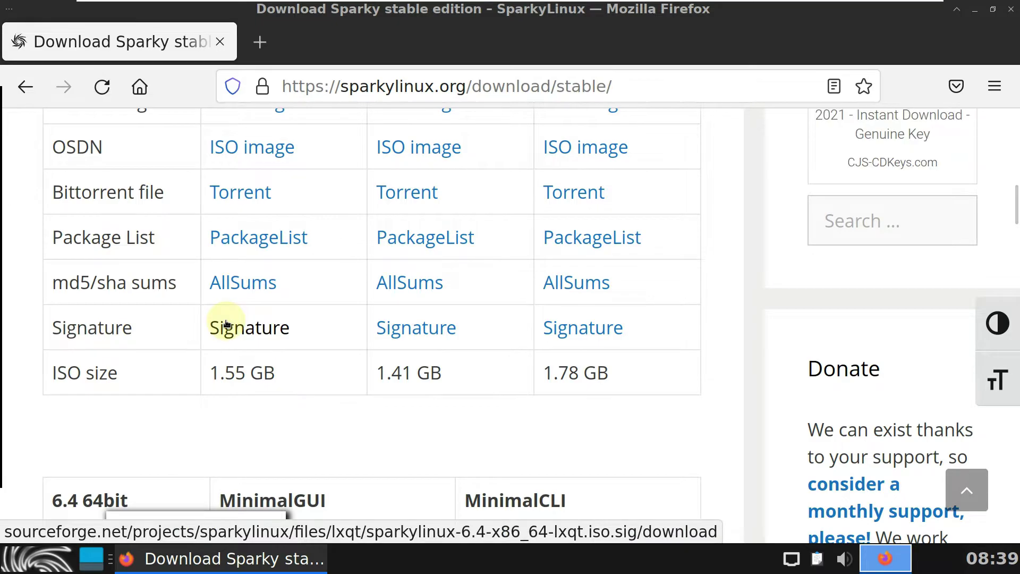
pyautogui.scroll(10, 226, 323)
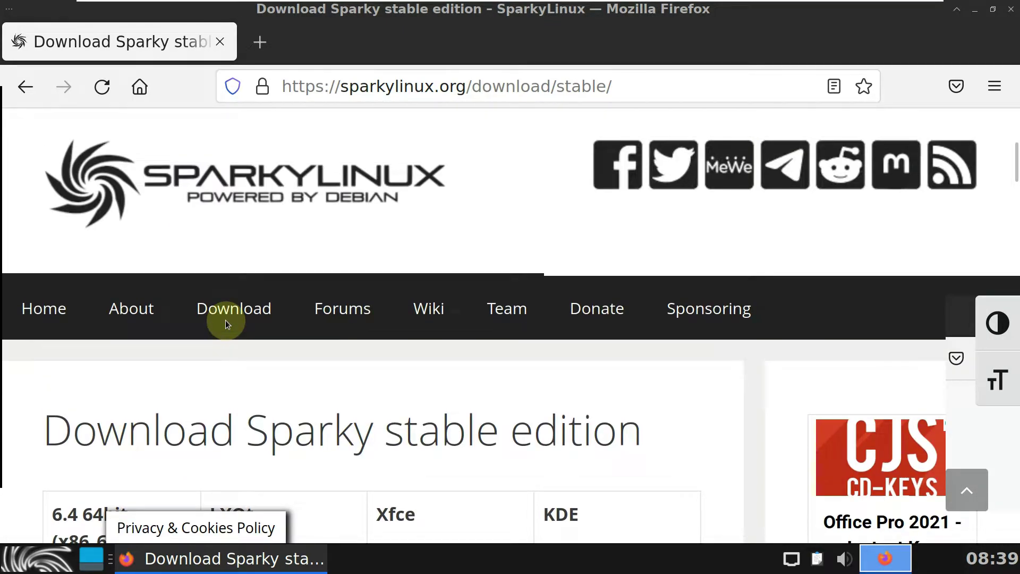
pyautogui.scroll(-15, 225, 320)
pyautogui.scroll(-15, 225, 320)
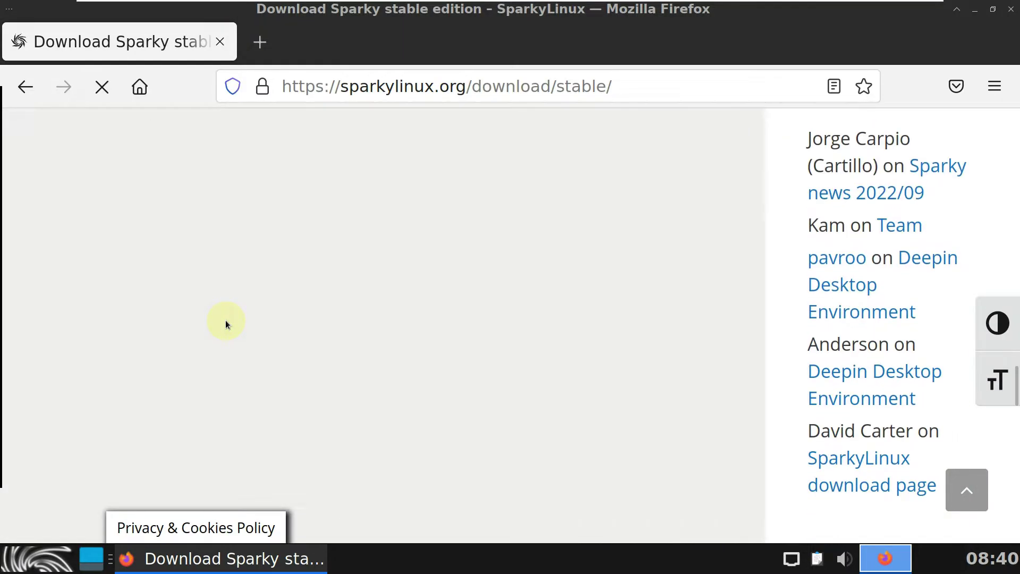
pyautogui.scroll(20, 225, 320)
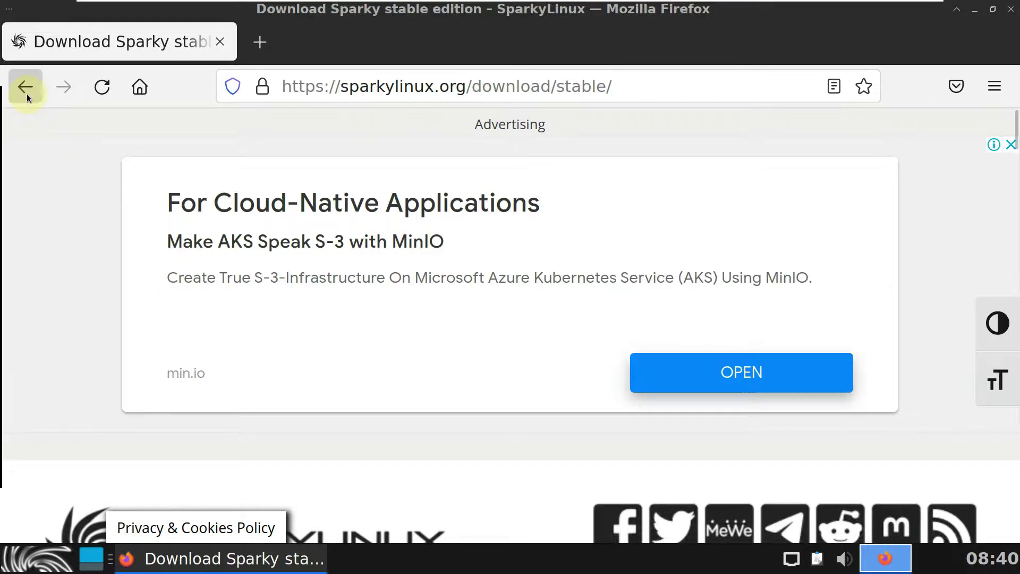
# Step: From the (Semi-)Rolling page, start downloading sparkylinux-2022.10-x86_64-xfce.iso via SourceForge
pyautogui.click(26, 87)
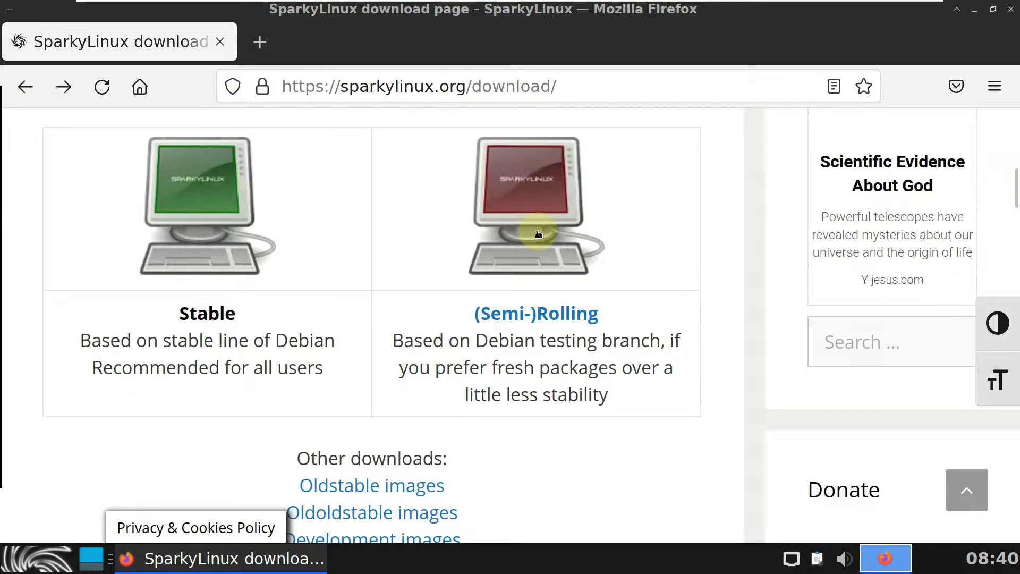
pyautogui.click(525, 314)
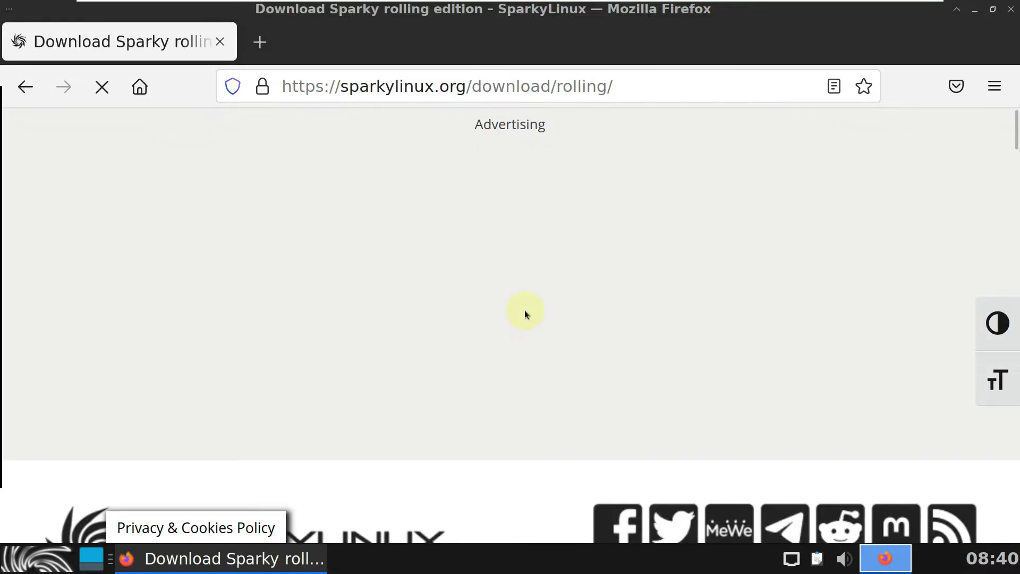
pyautogui.rightClick(525, 310)
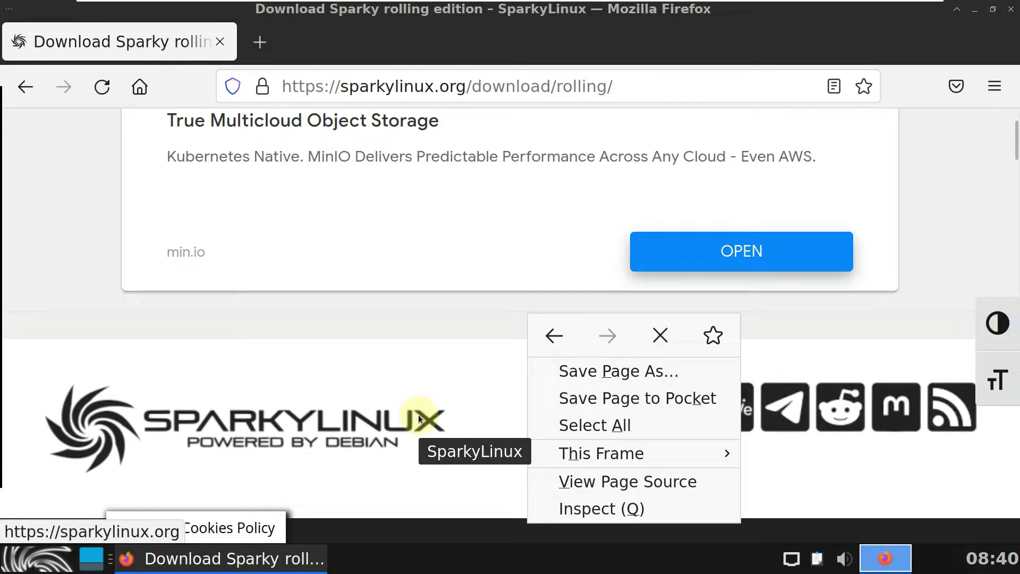
pyautogui.click(444, 489)
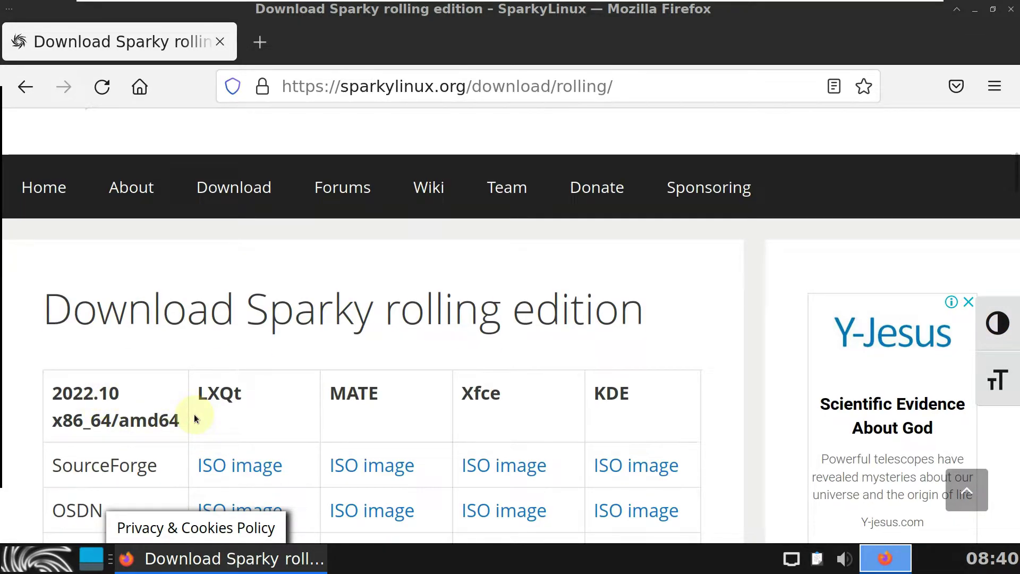
pyautogui.scroll(-5, 193, 413)
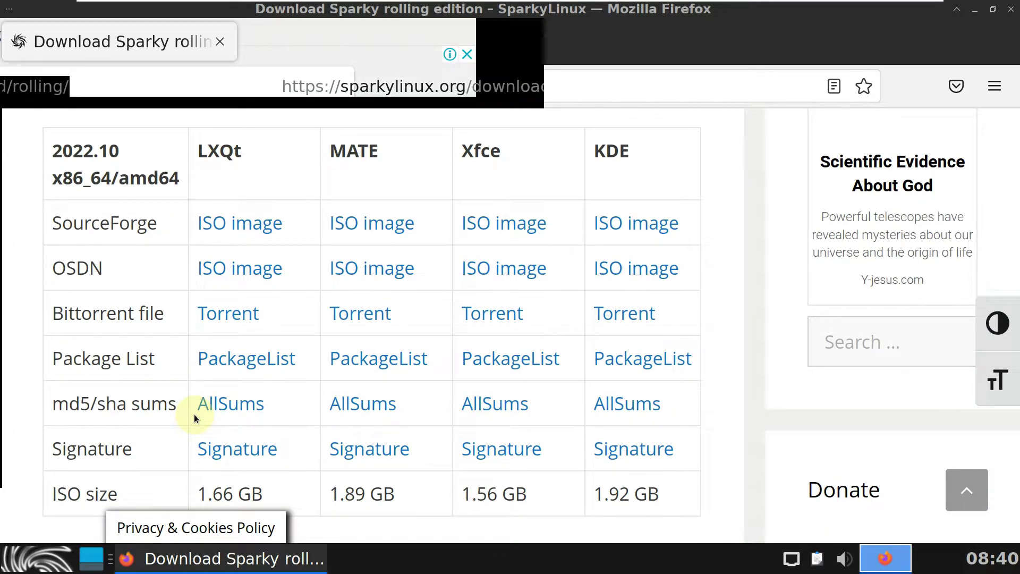
pyautogui.click(488, 228)
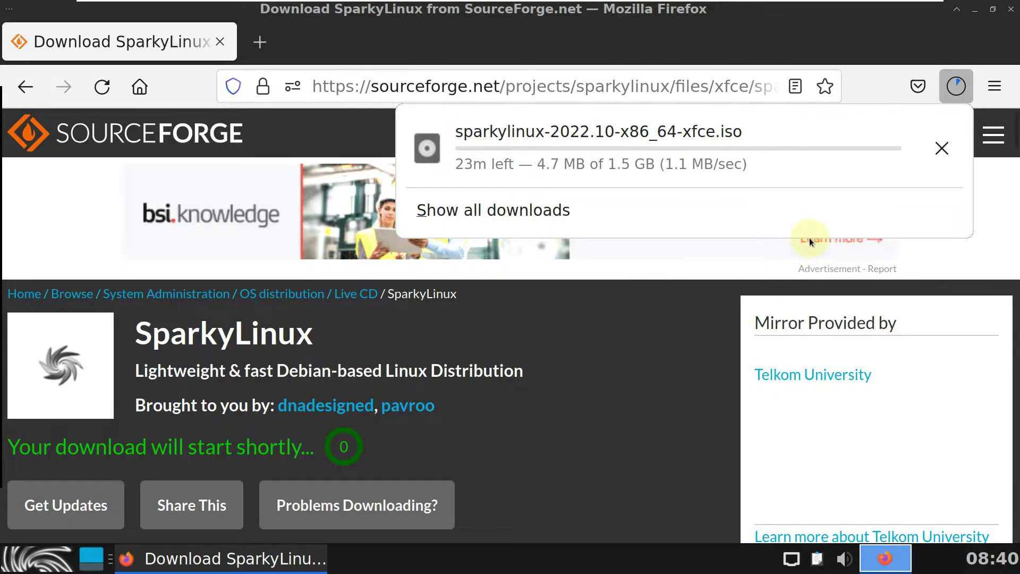
# Step: Cancel the ISO download and replace the SourceForge tab with a new empty tab
pyautogui.click(942, 155)
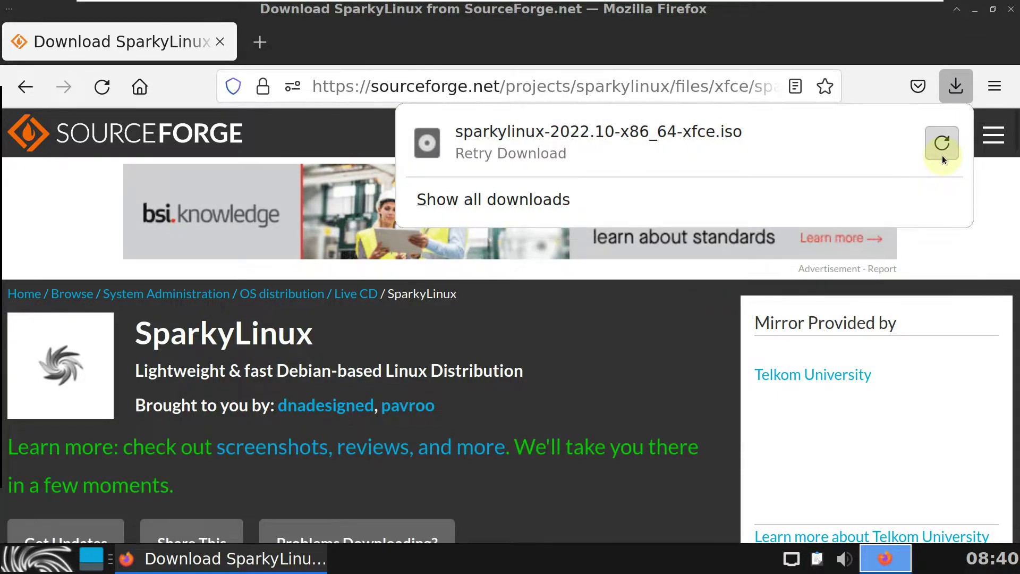
pyautogui.click(266, 42)
pyautogui.click(225, 43)
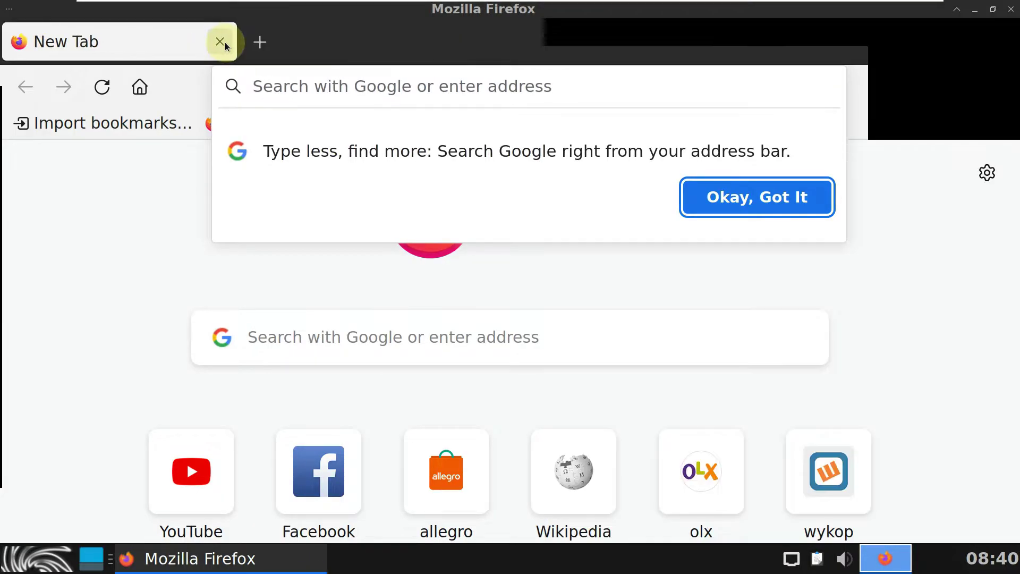
# Step: Load youtube.com/9to5linux and scroll to the channel's section tabs
pyautogui.click(290, 85)
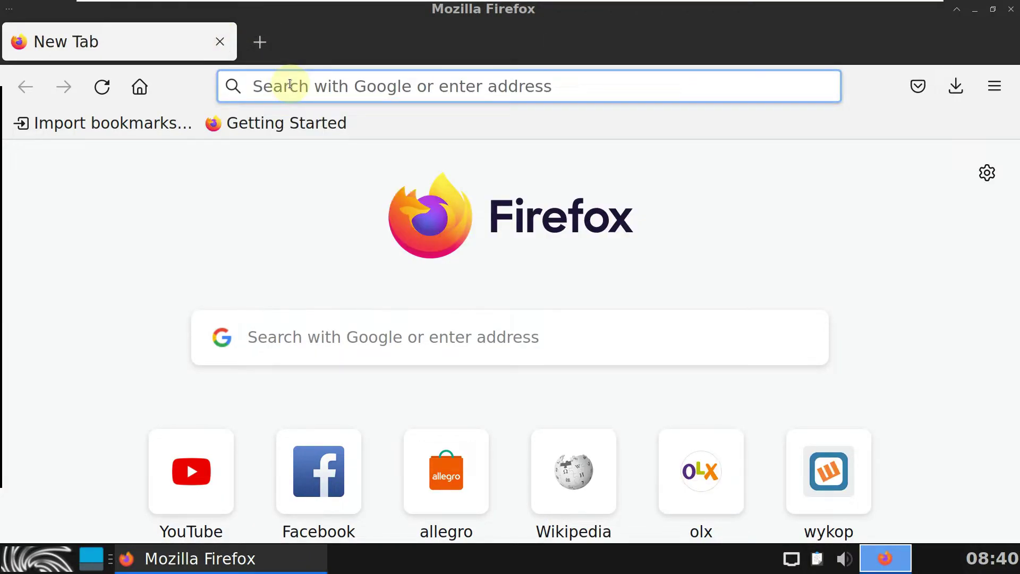
pyautogui.write('y')
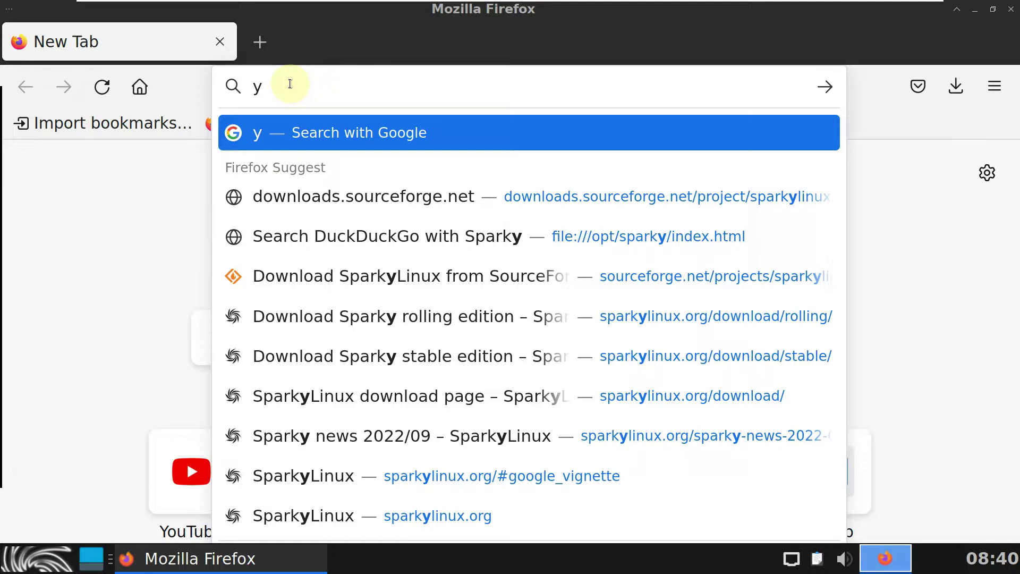
pyautogui.write('outub')
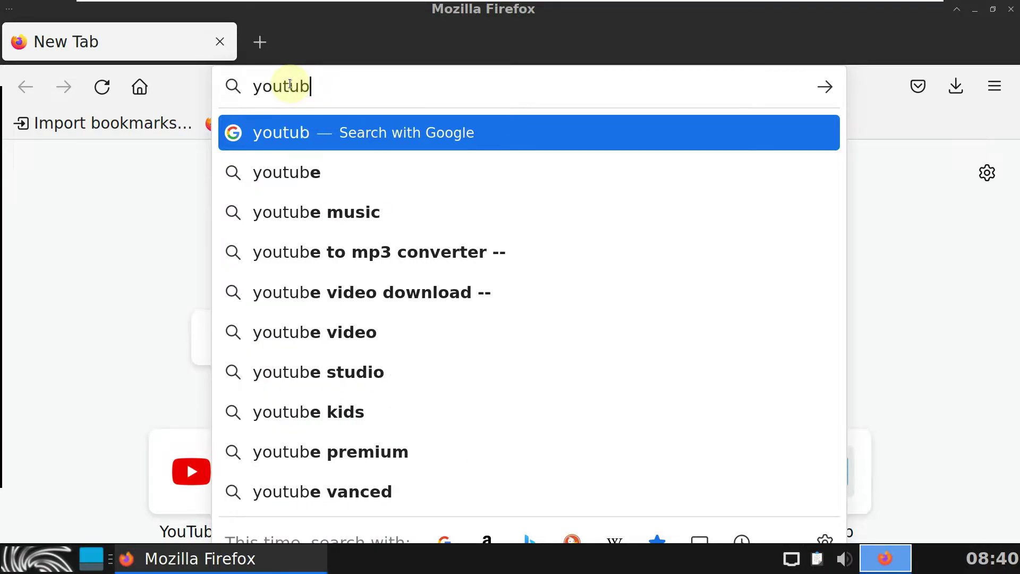
pyautogui.write('e.com/9')
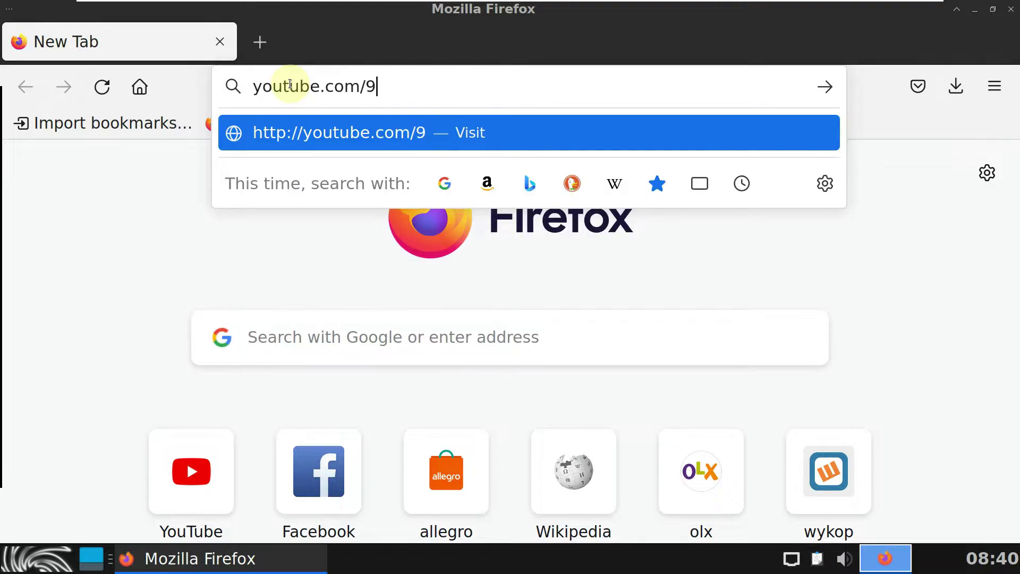
pyautogui.write('to5linux')
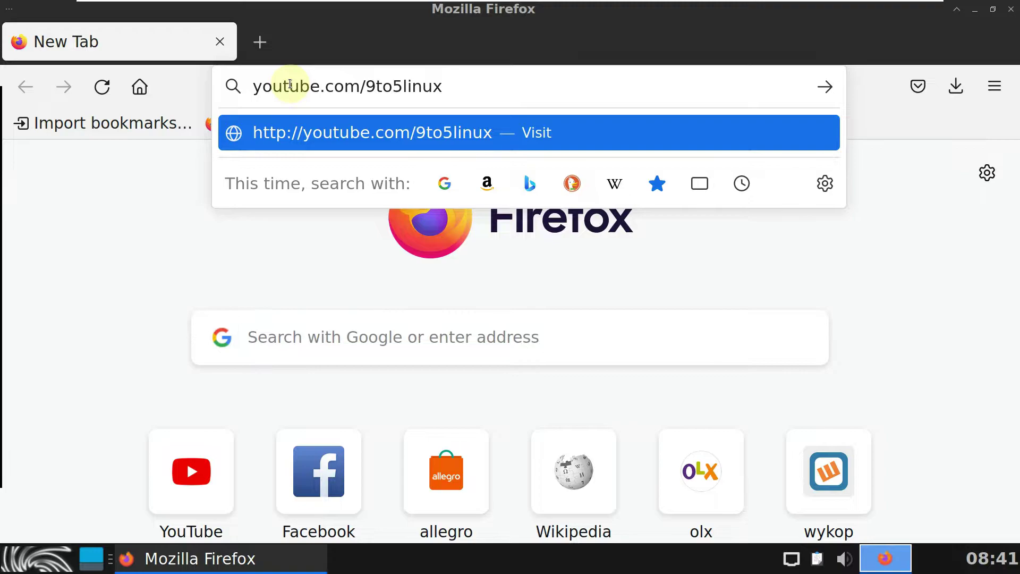
pyautogui.press('Return')
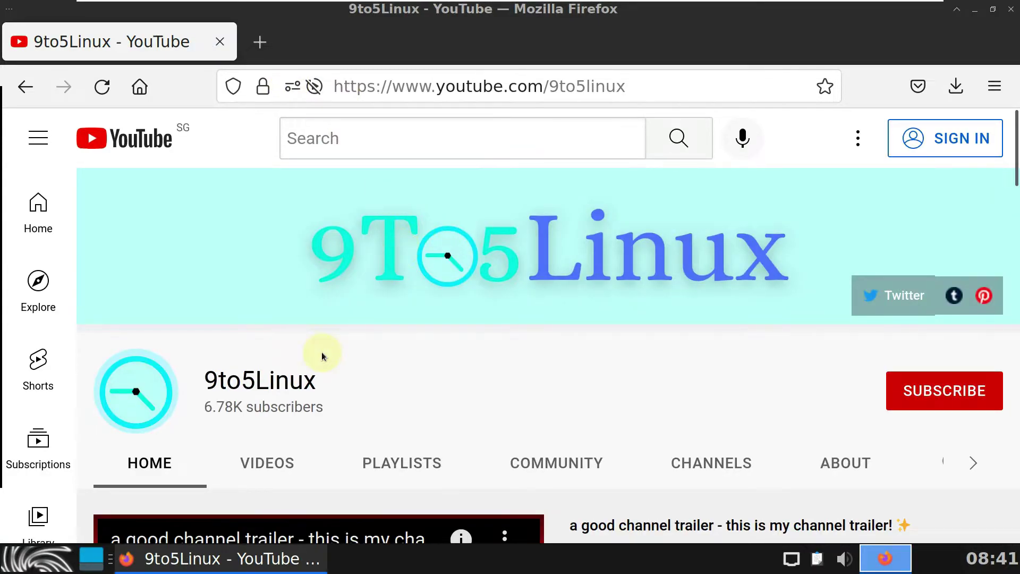
pyautogui.moveTo(313, 387); pyautogui.dragTo(210, 377)
pyautogui.scroll(-5, 387, 410)
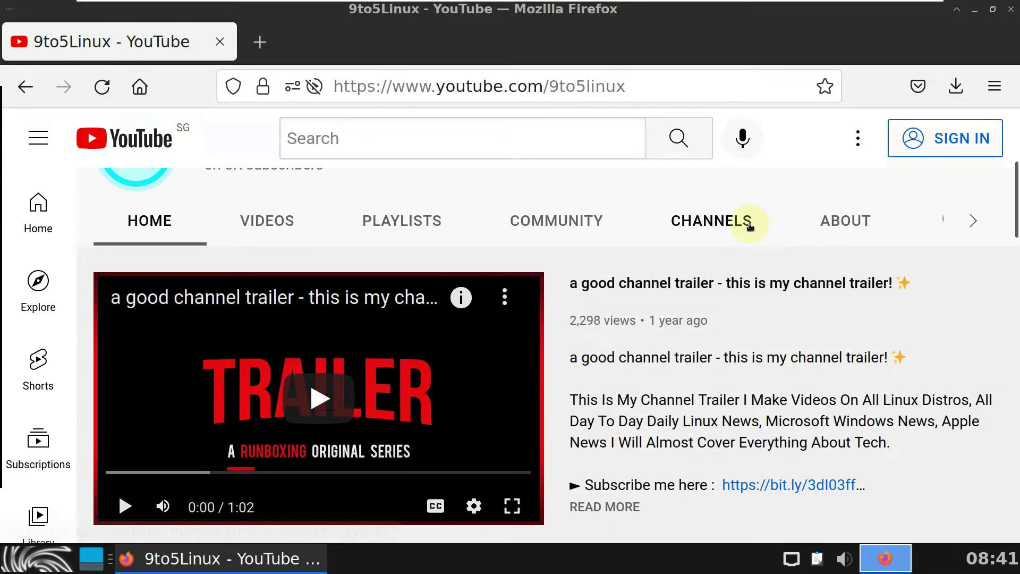
pyautogui.click(972, 234)
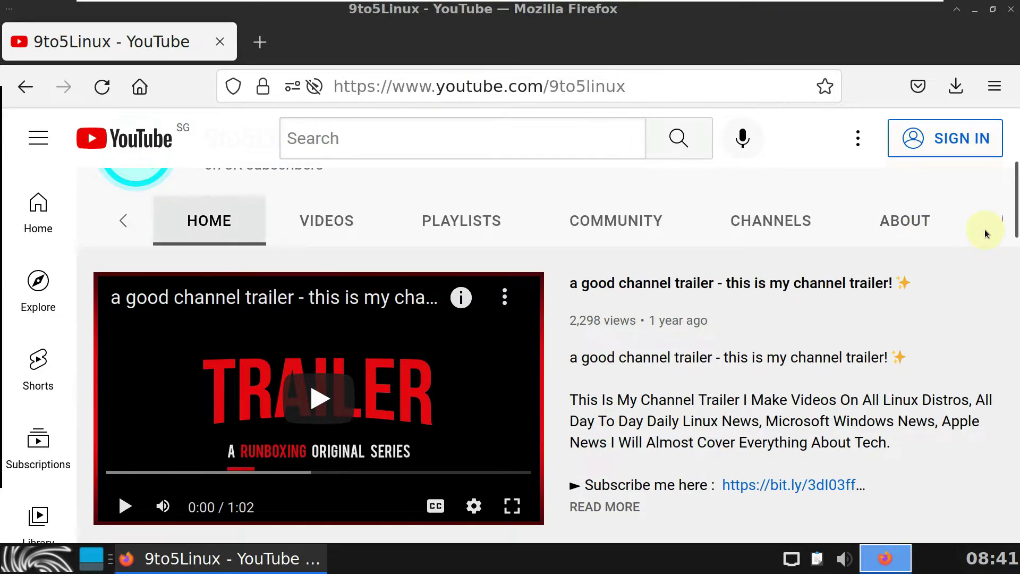
# Step: Search the 9to5Linux channel for 'sparkylinux' and scroll through the matching videos
pyautogui.click(922, 232)
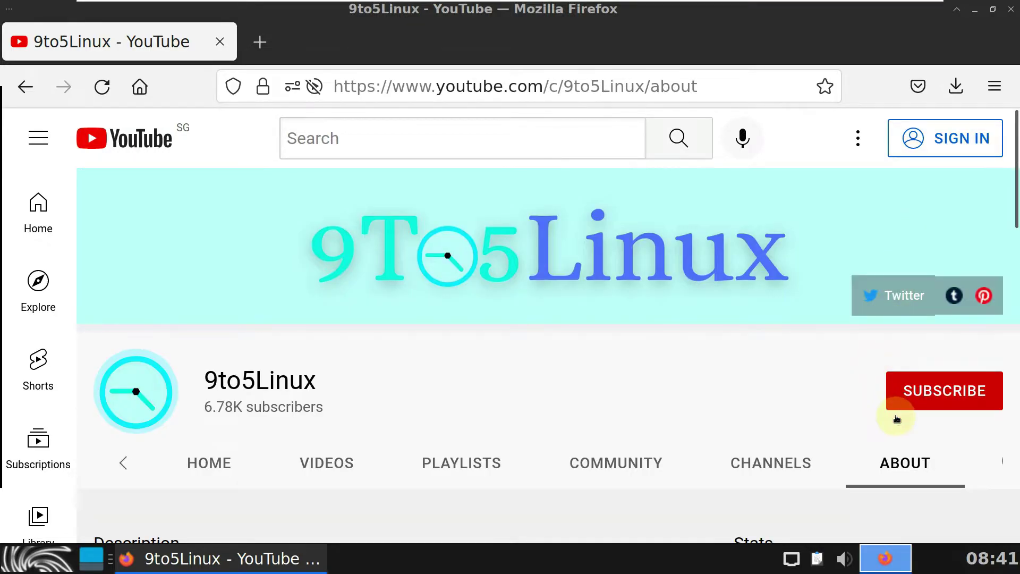
pyautogui.click(893, 461)
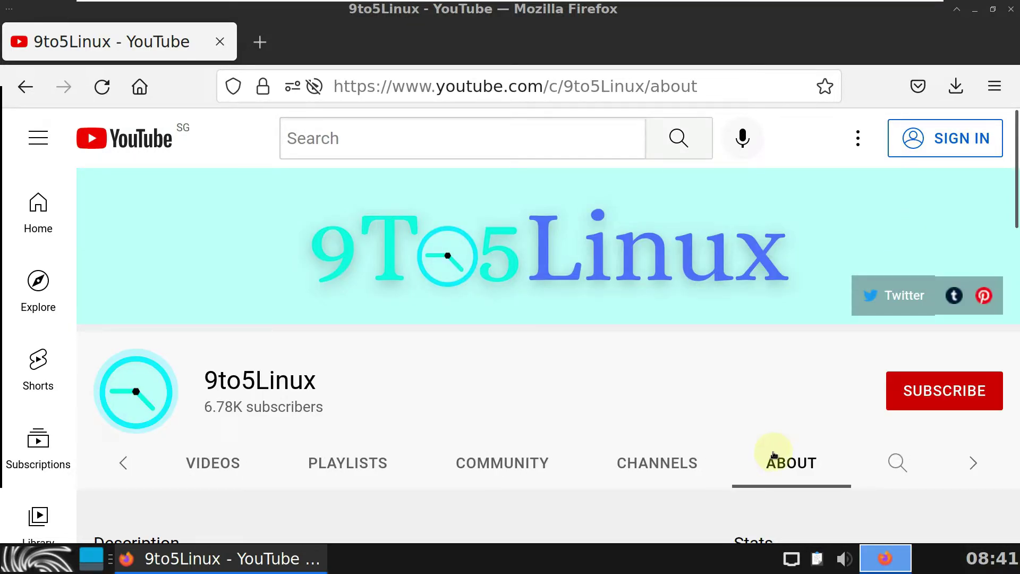
pyautogui.click(887, 464)
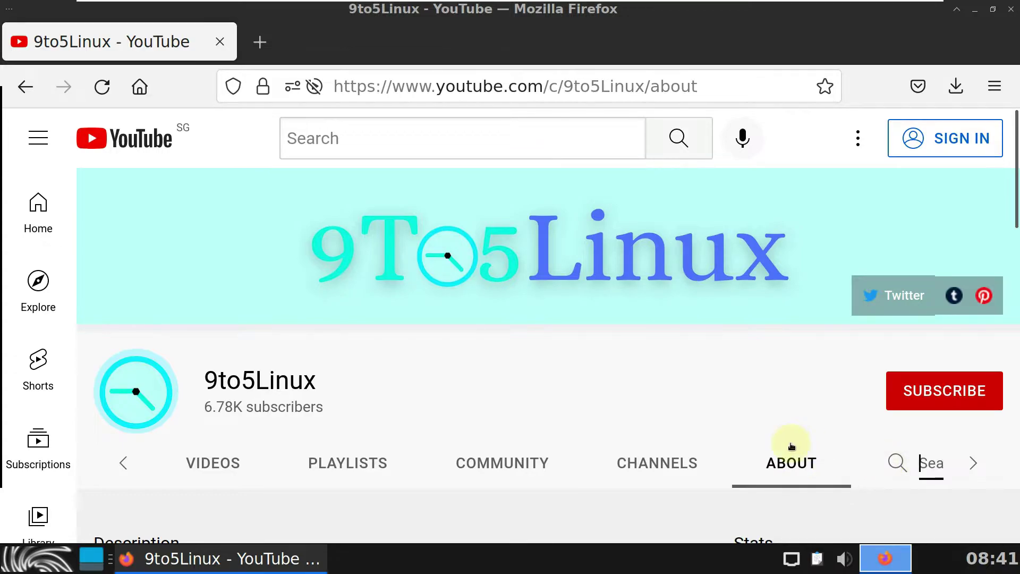
pyautogui.scroll(-4, 791, 447)
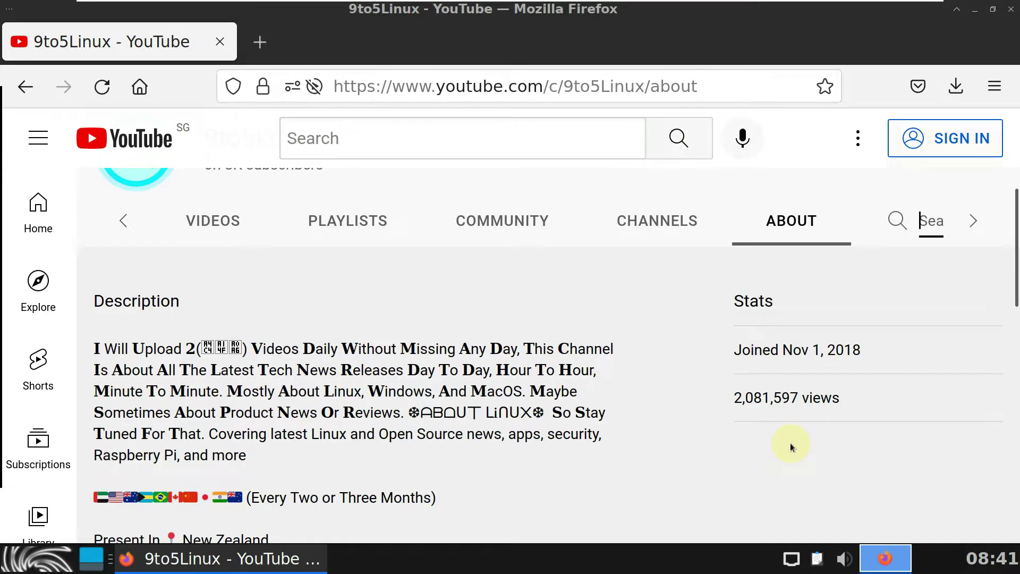
pyautogui.write('spa')
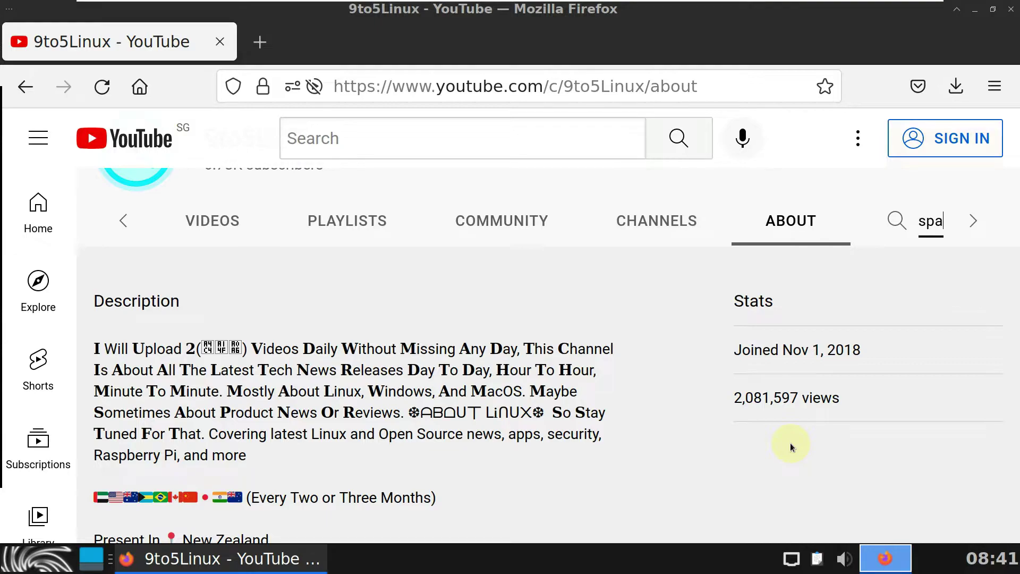
pyautogui.write('rkylinux')
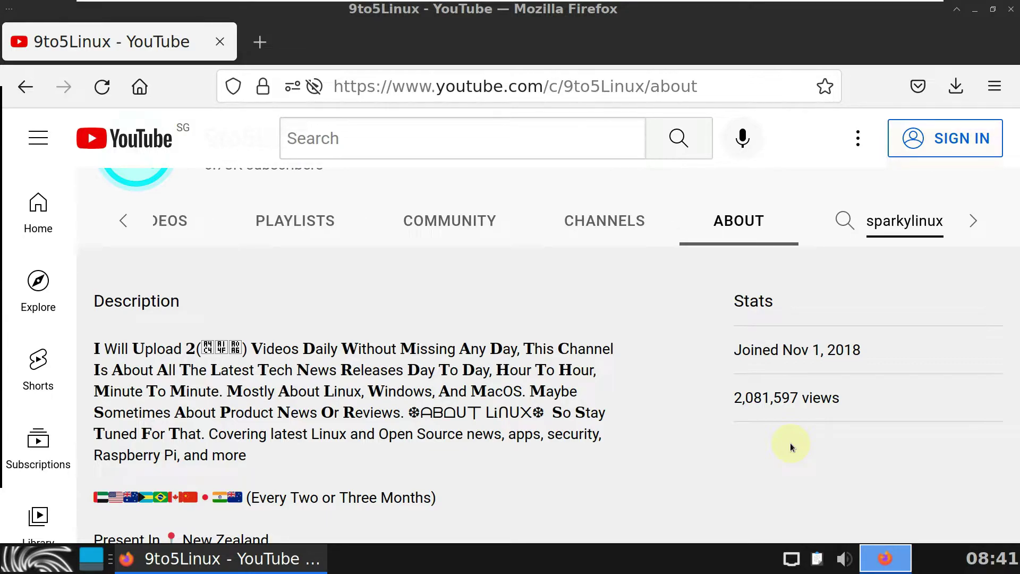
pyautogui.press('Return')
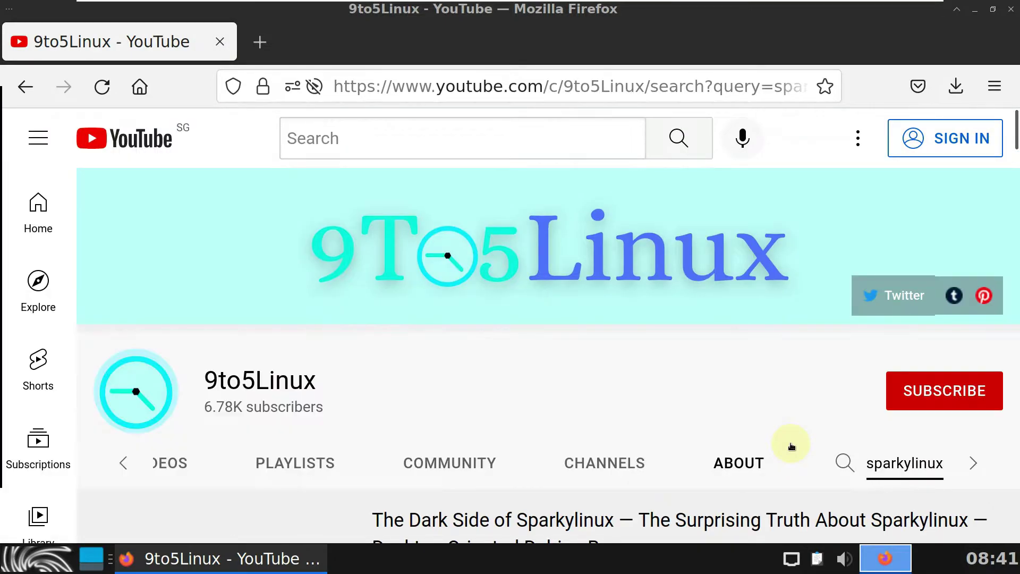
pyautogui.scroll(-6, 791, 446)
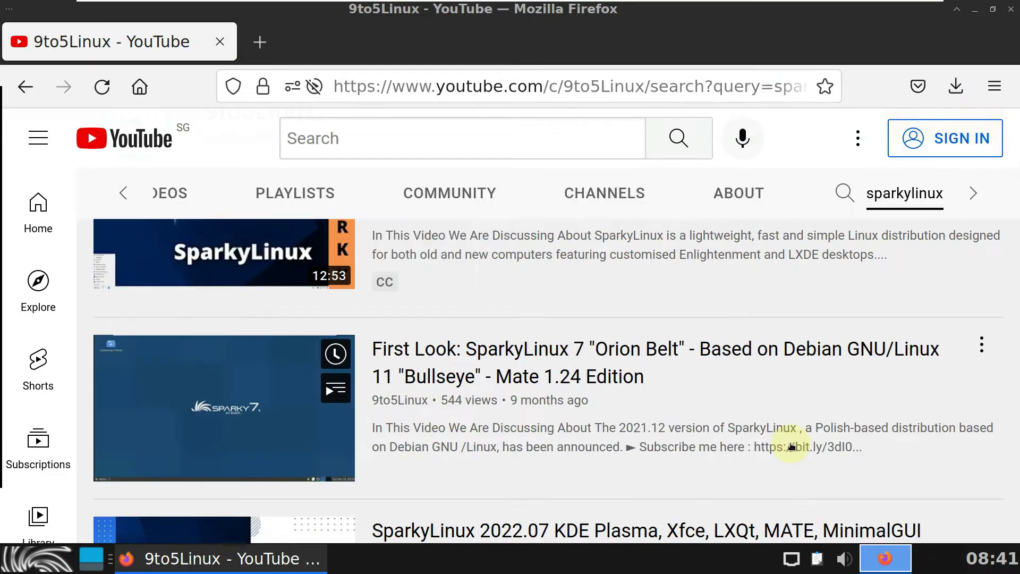
pyautogui.scroll(2, 792, 446)
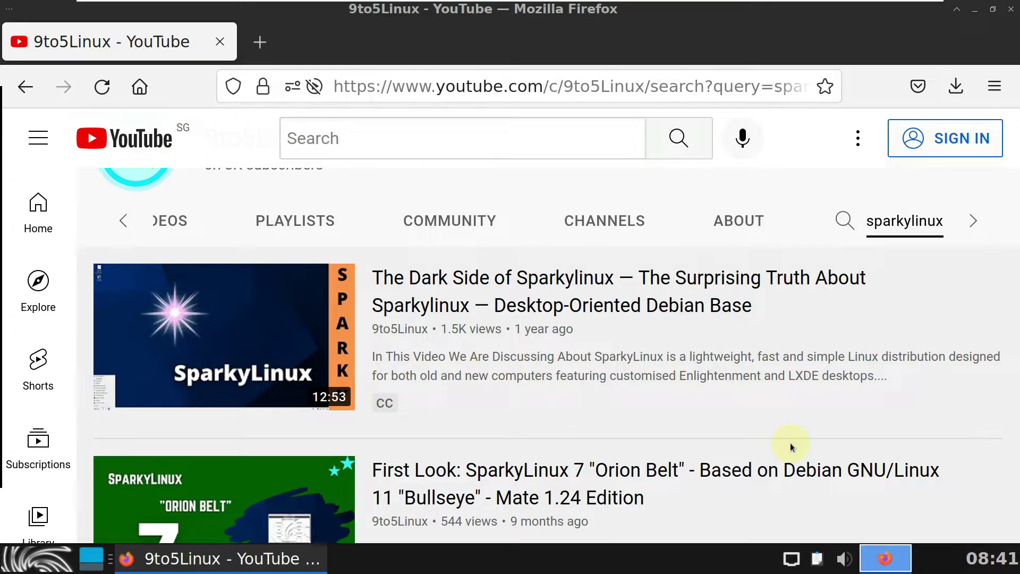
pyautogui.scroll(-8, 790, 446)
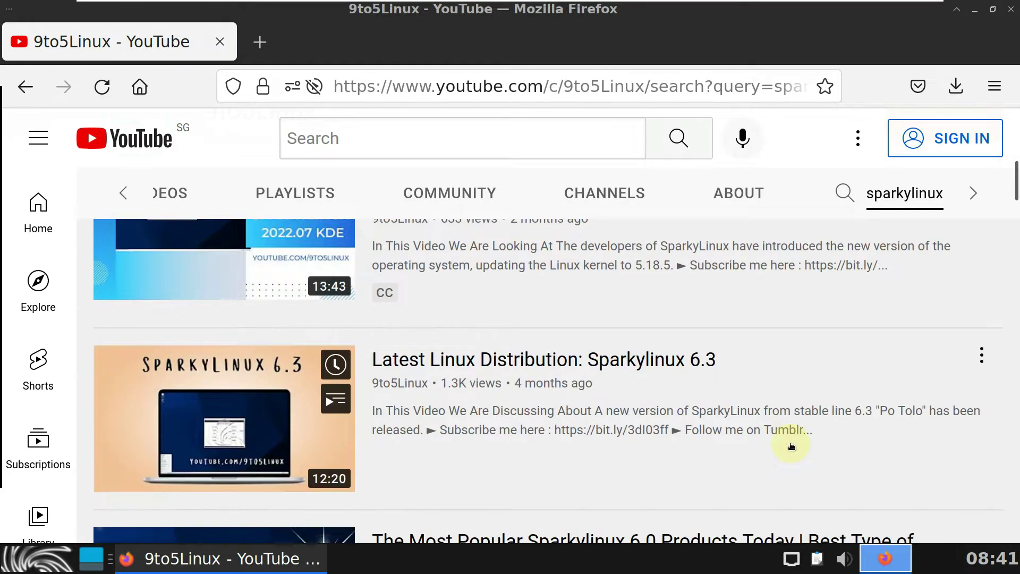
pyautogui.scroll(-8, 791, 447)
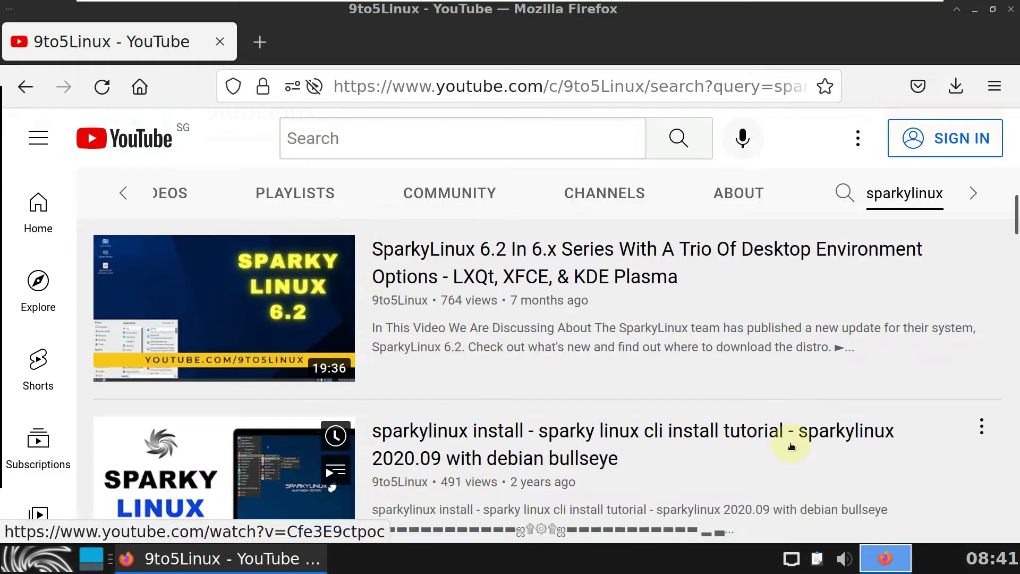
pyautogui.scroll(-8, 792, 446)
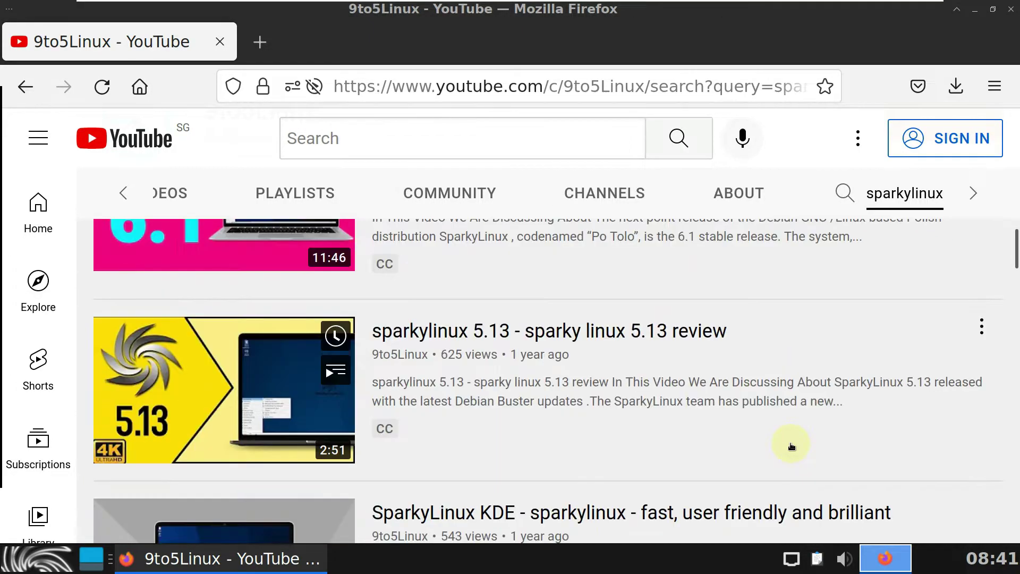
# Step: Reopen the About tab and read the description, upload schedule, join date and view count
pyautogui.click(742, 195)
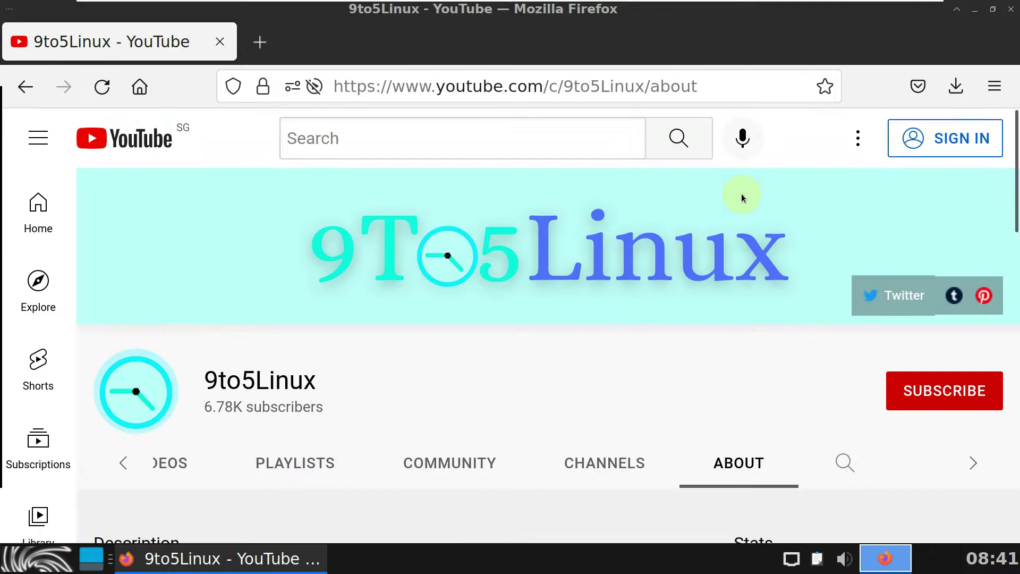
pyautogui.scroll(-5, 625, 369)
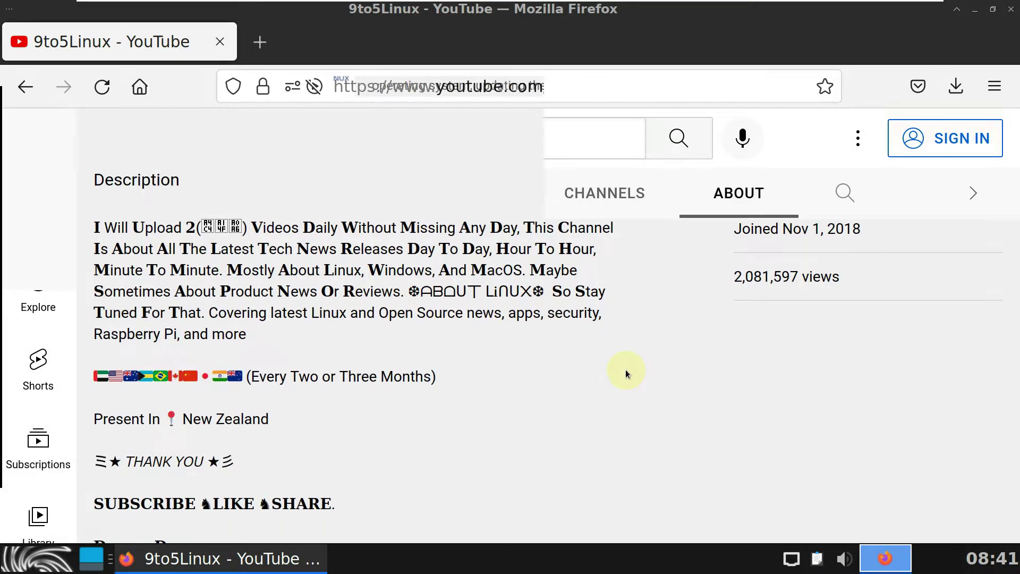
pyautogui.scroll(3, 626, 368)
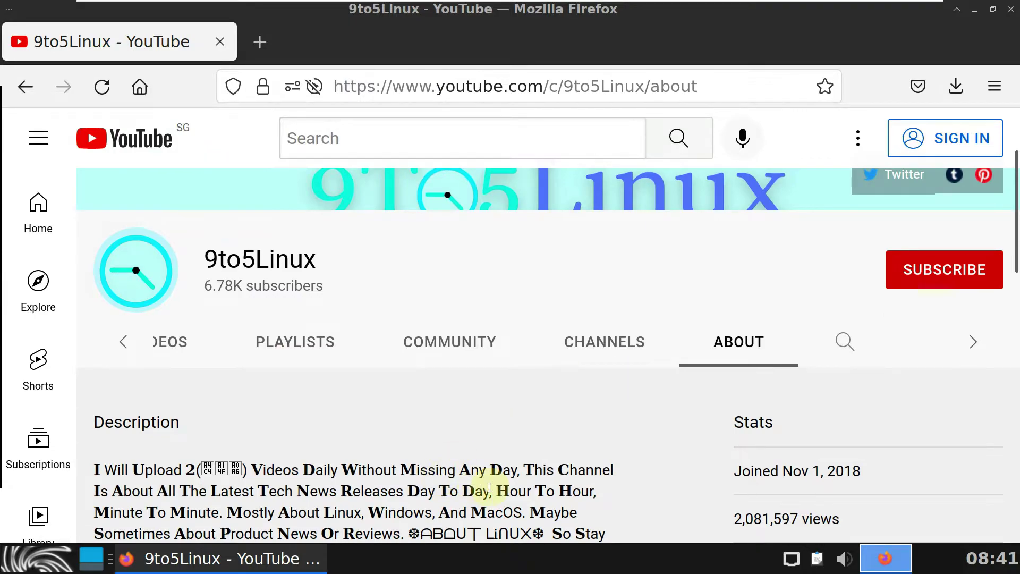
pyautogui.moveTo(517, 470); pyautogui.dragTo(95, 473)
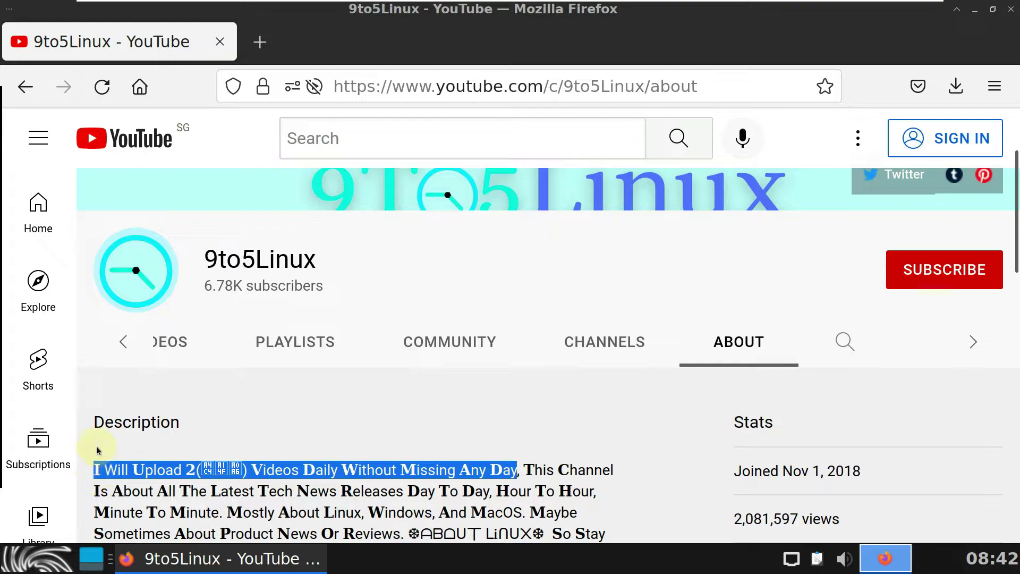
pyautogui.click(105, 414)
pyautogui.scroll(-10, 306, 464)
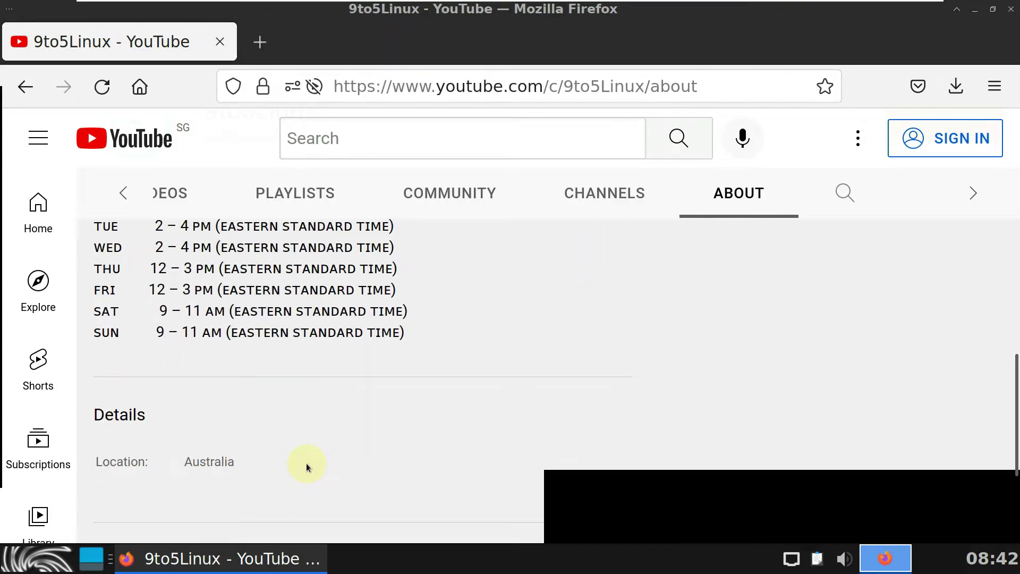
pyautogui.scroll(3, 306, 465)
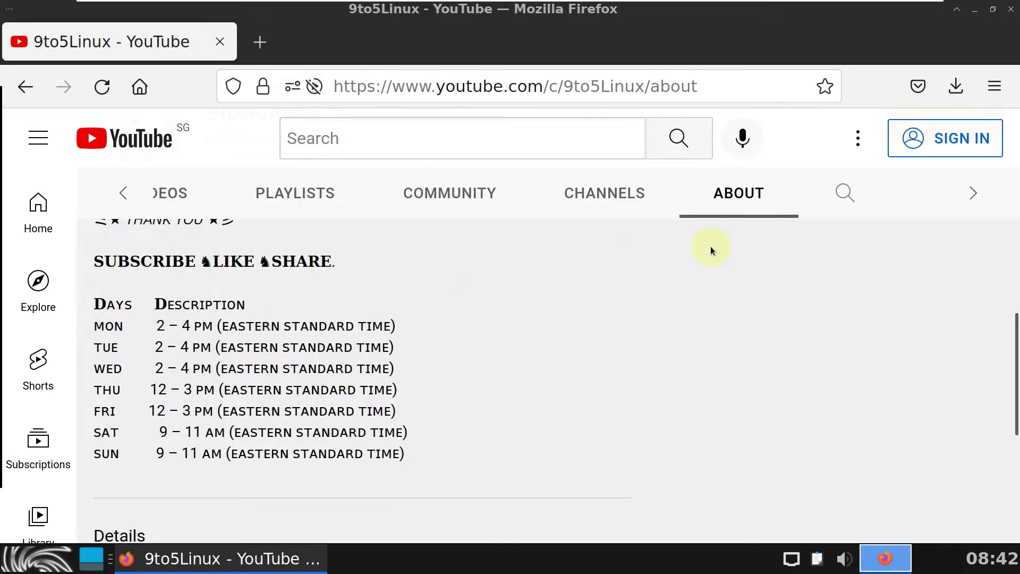
# Step: Close Firefox and launch Sparky Installer maximized from its desktop icon
pyautogui.click(1011, 10)
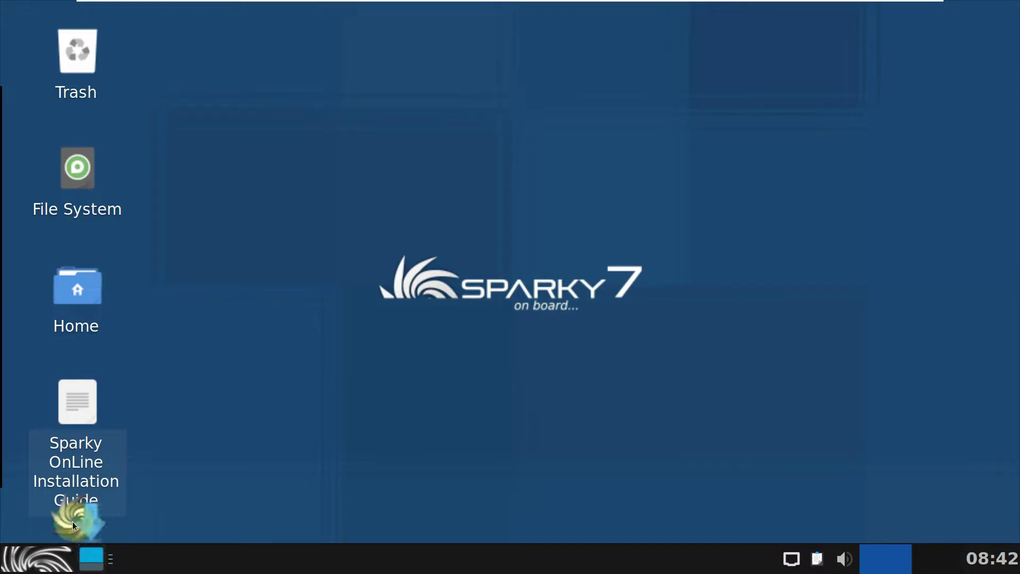
pyautogui.moveTo(72, 521)
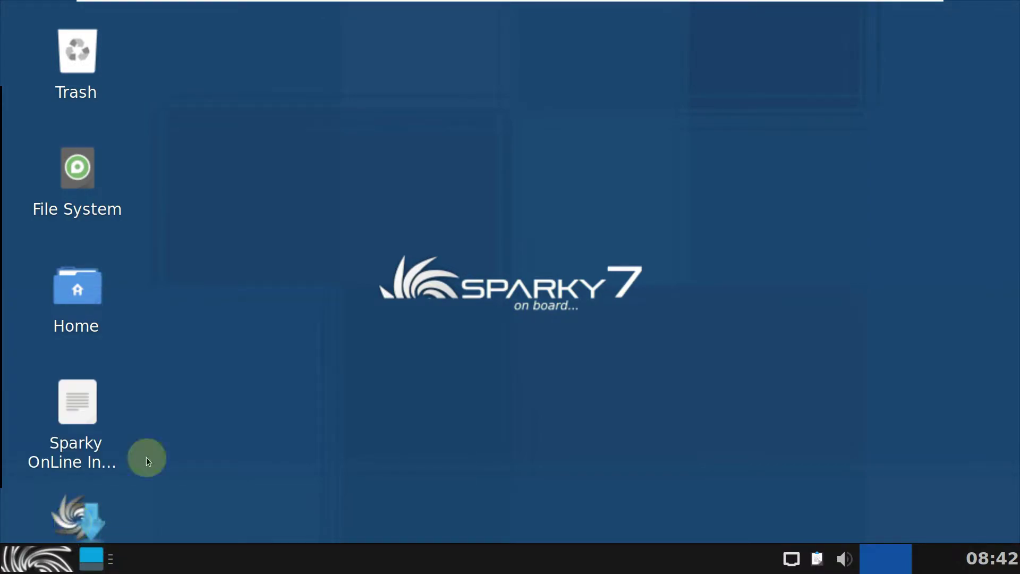
pyautogui.rightClick(78, 515)
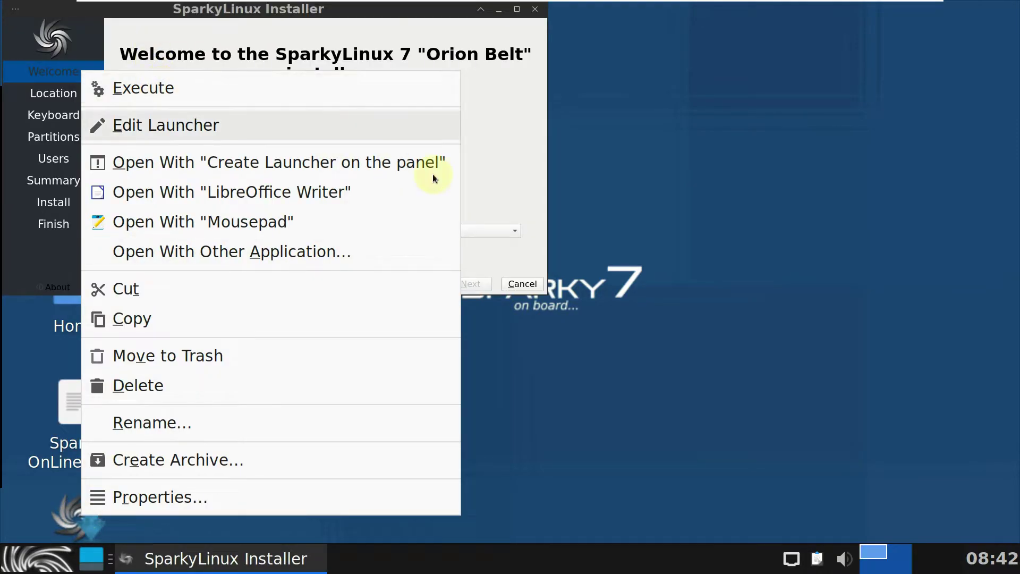
pyautogui.click(691, 231)
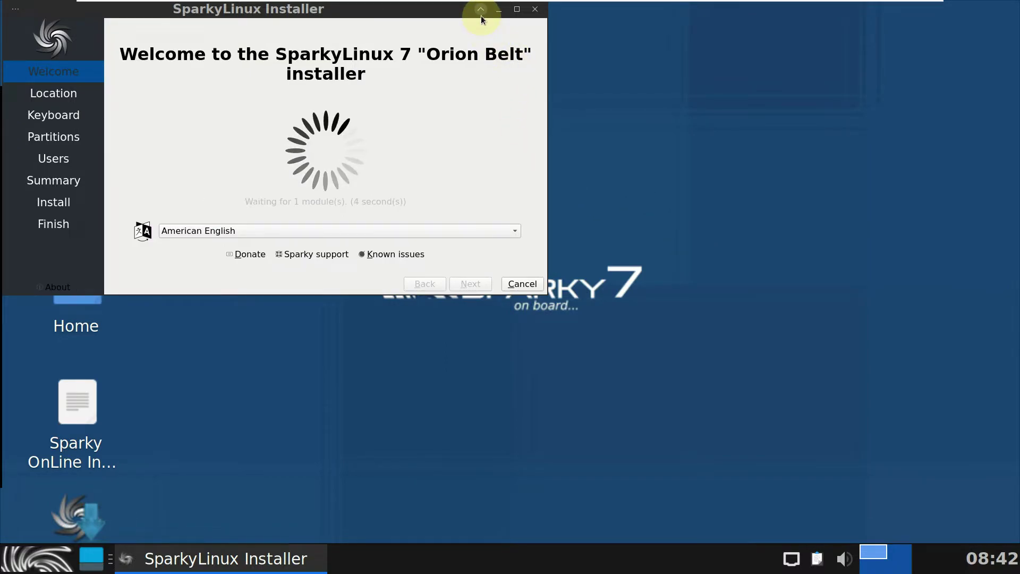
pyautogui.click(513, 15)
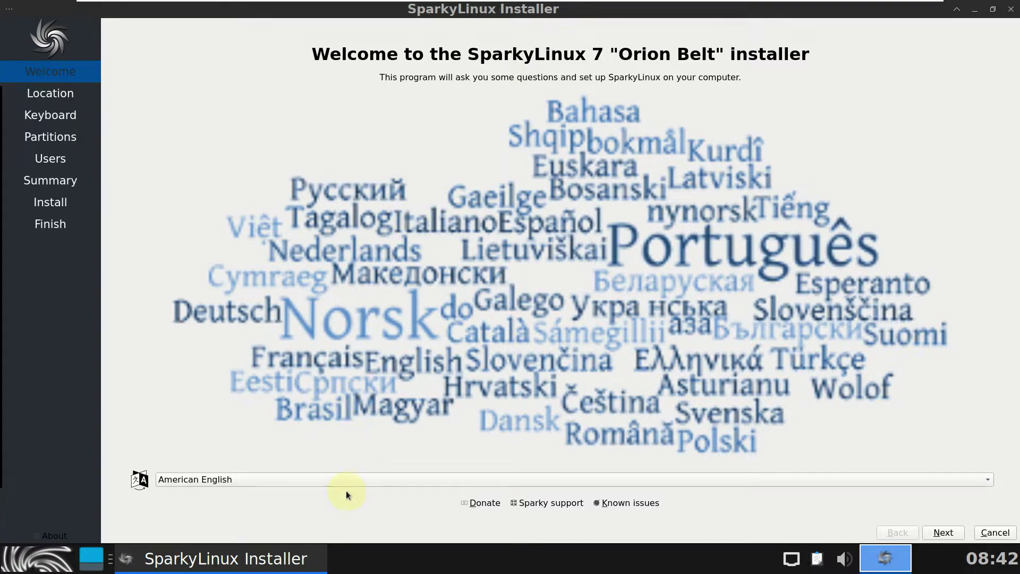
# Step: Check the language list and keep American English as the installer language
pyautogui.click(340, 474)
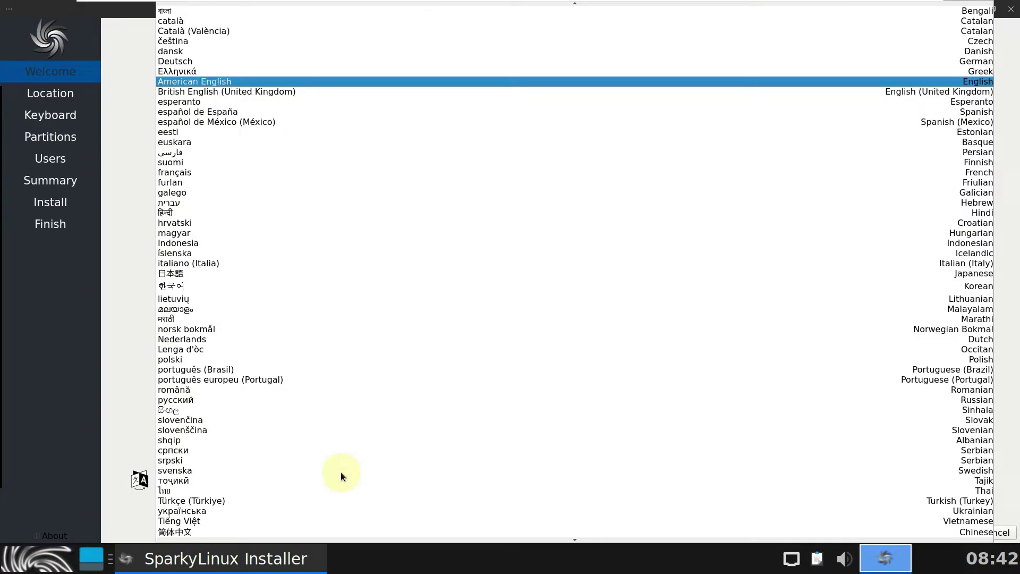
pyautogui.scroll(-1, 340, 471)
pyautogui.scroll(5, 340, 472)
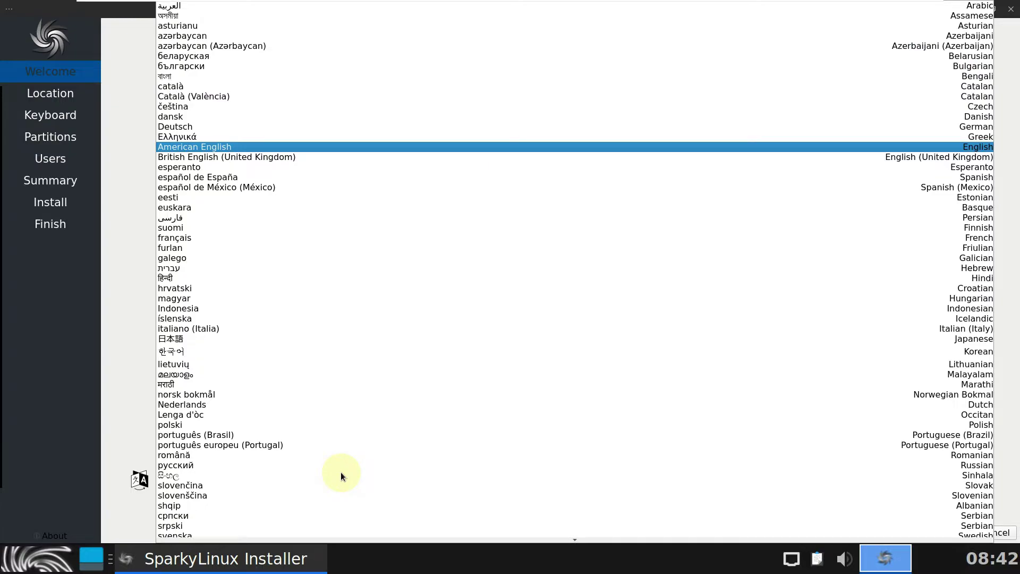
pyautogui.click(122, 311)
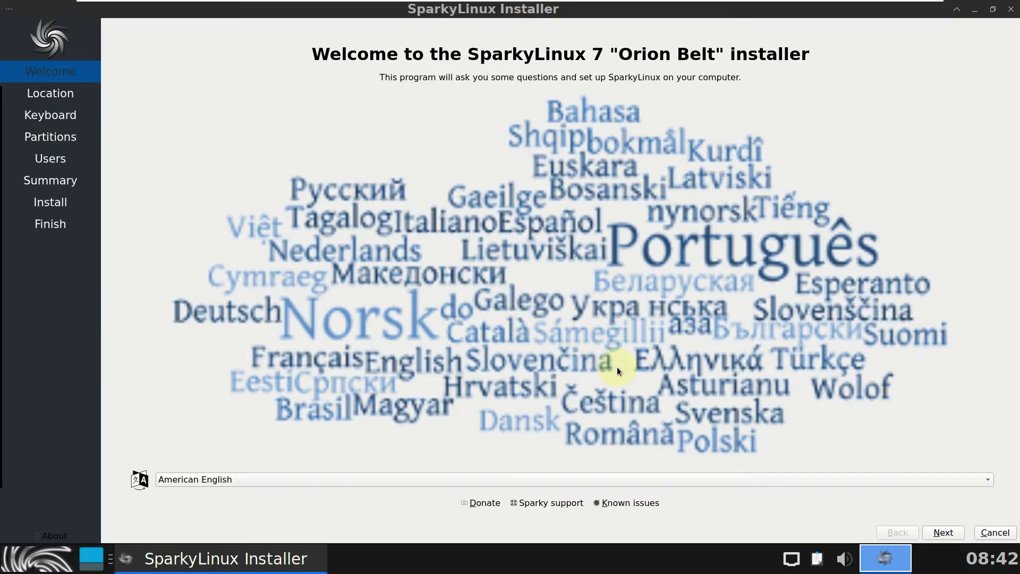
# Step: Pick Los Angeles on the map, confirming Region America and Zone Los Angeles
pyautogui.click(942, 531)
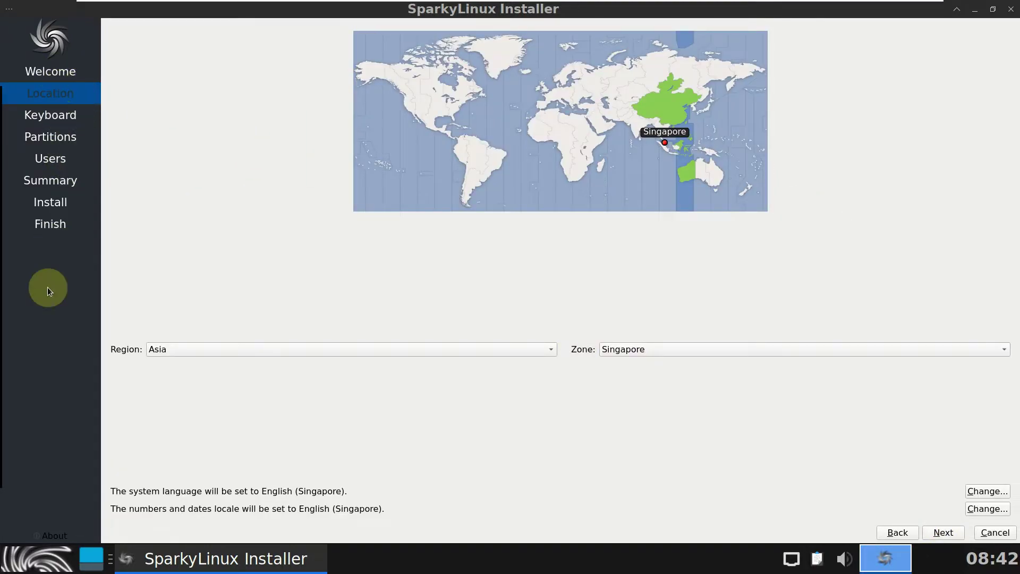
pyautogui.click(406, 113)
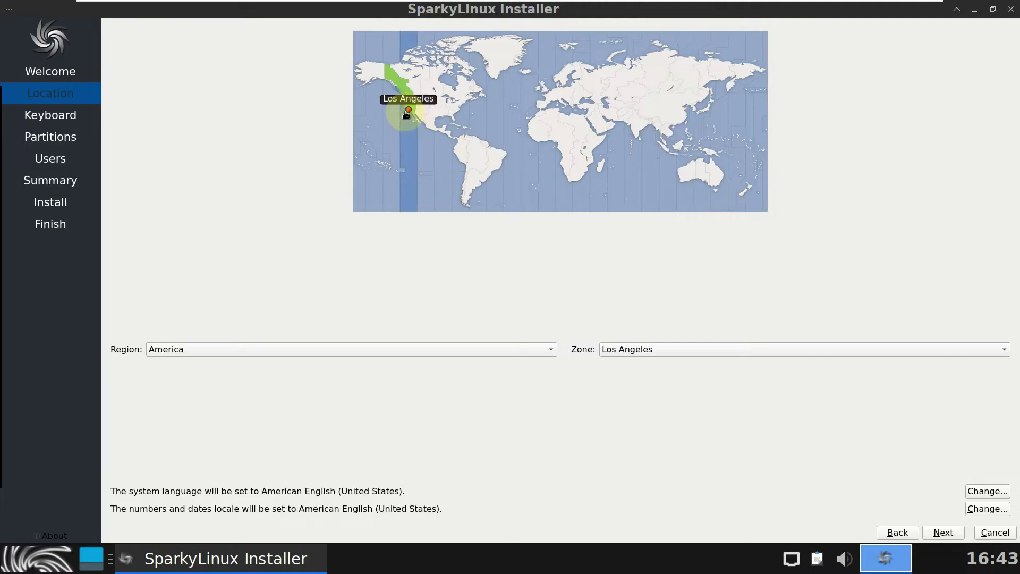
pyautogui.click(374, 349)
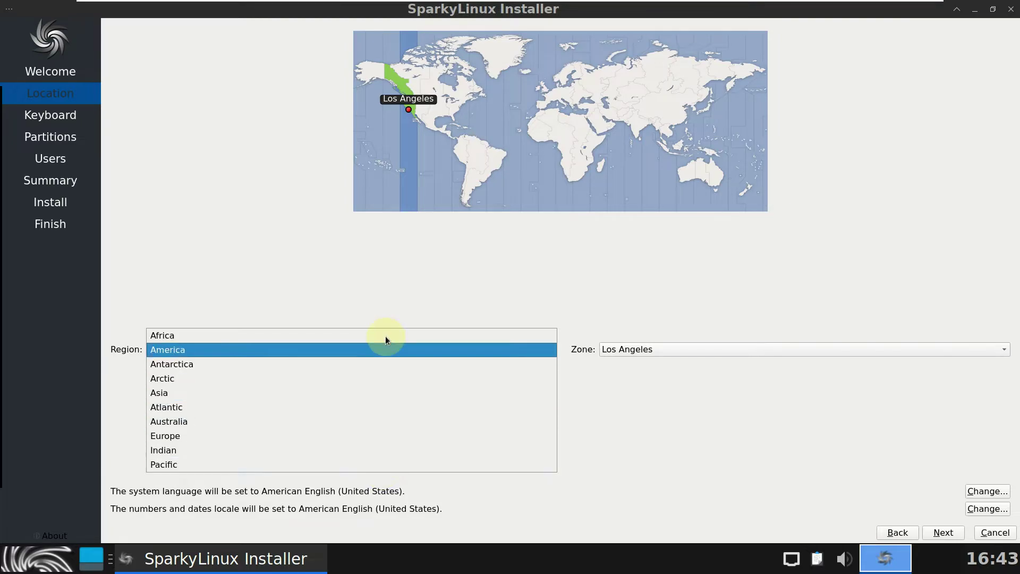
pyautogui.click(627, 351)
pyautogui.click(626, 348)
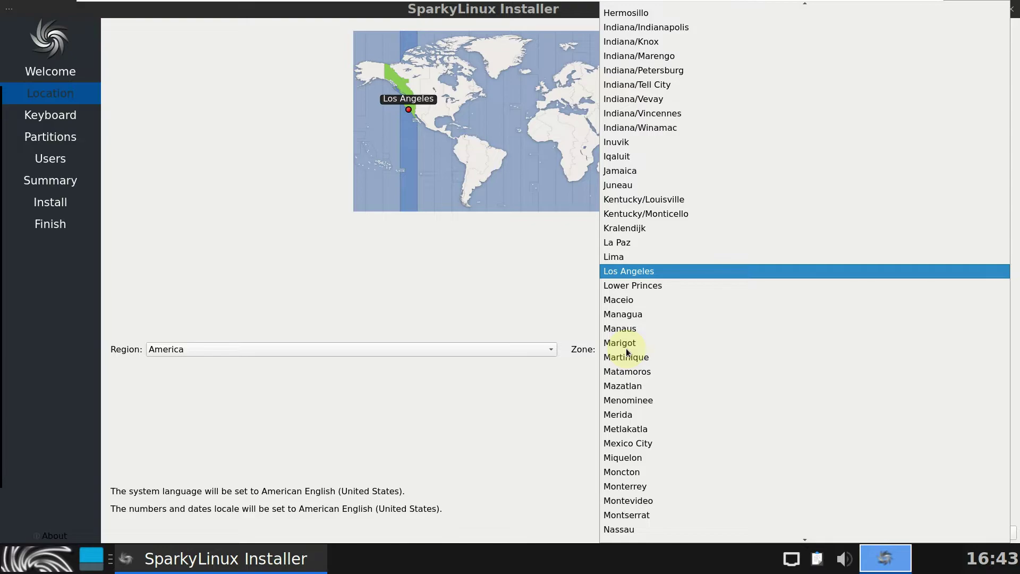
pyautogui.scroll(-14, 626, 348)
pyautogui.scroll(-2, 626, 349)
pyautogui.scroll(20, 626, 348)
pyautogui.scroll(2, 625, 349)
pyautogui.click(459, 249)
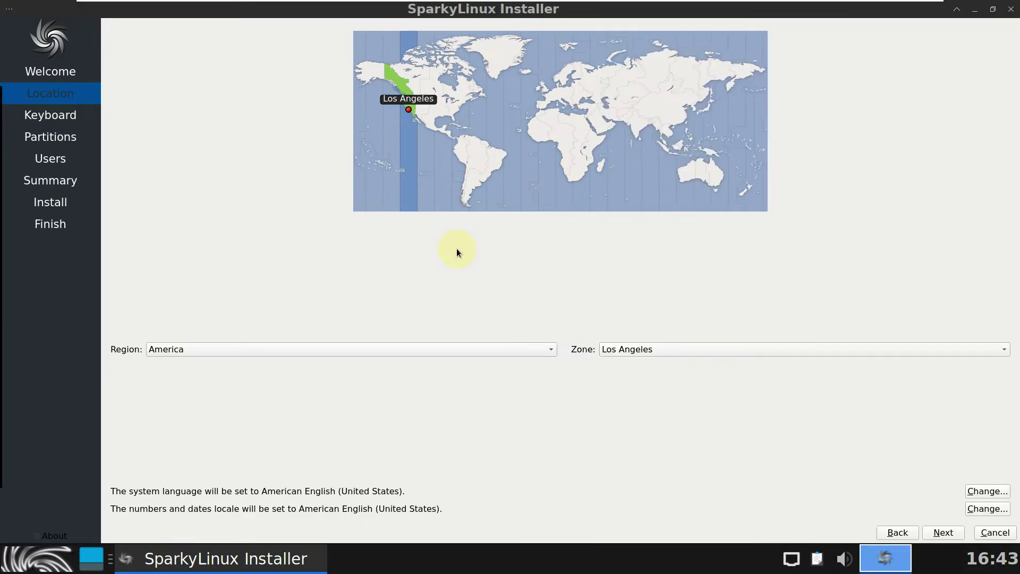
pyautogui.click(961, 534)
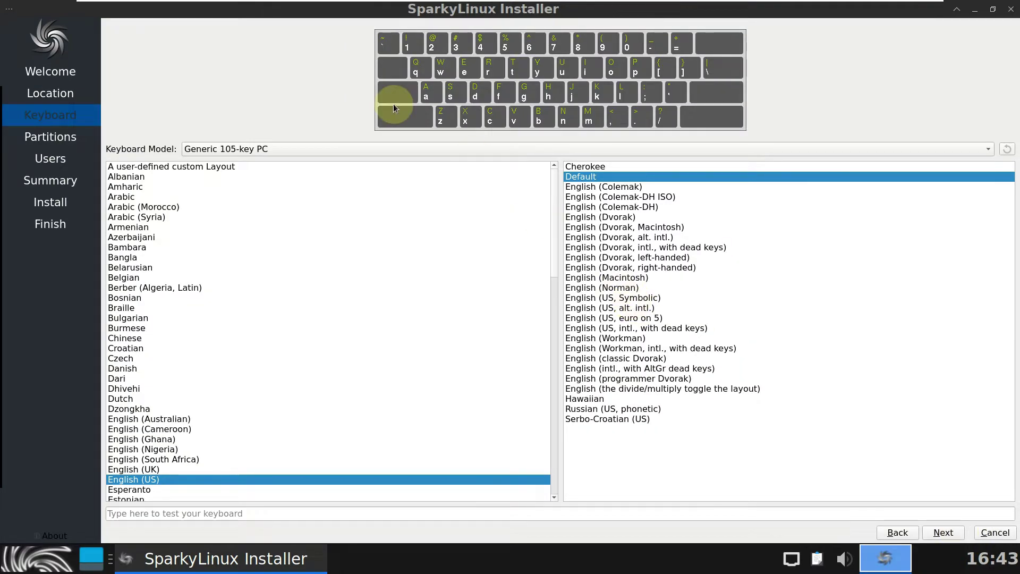
pyautogui.click(405, 145)
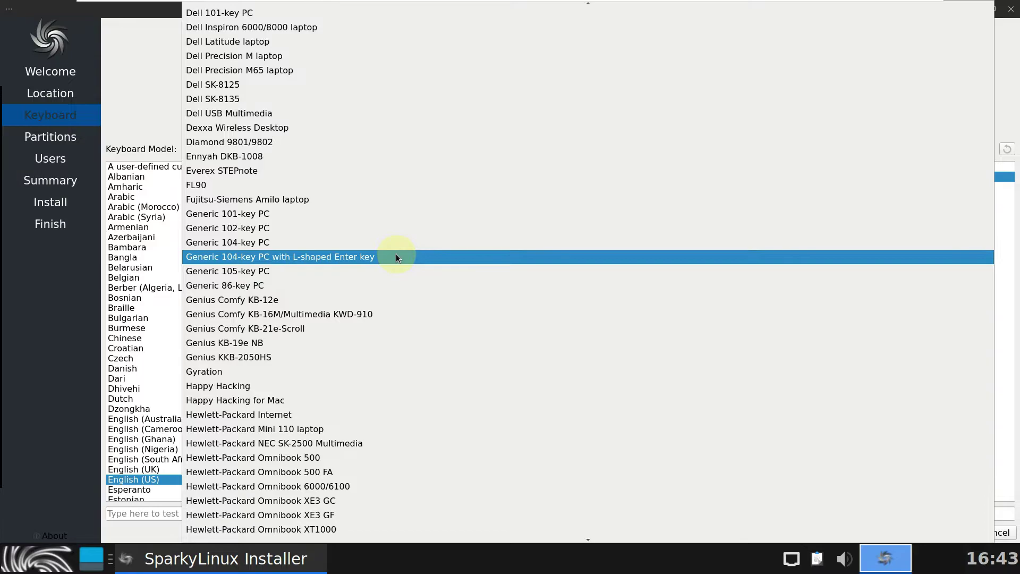
pyautogui.scroll(-5, 396, 253)
pyautogui.scroll(-20, 396, 253)
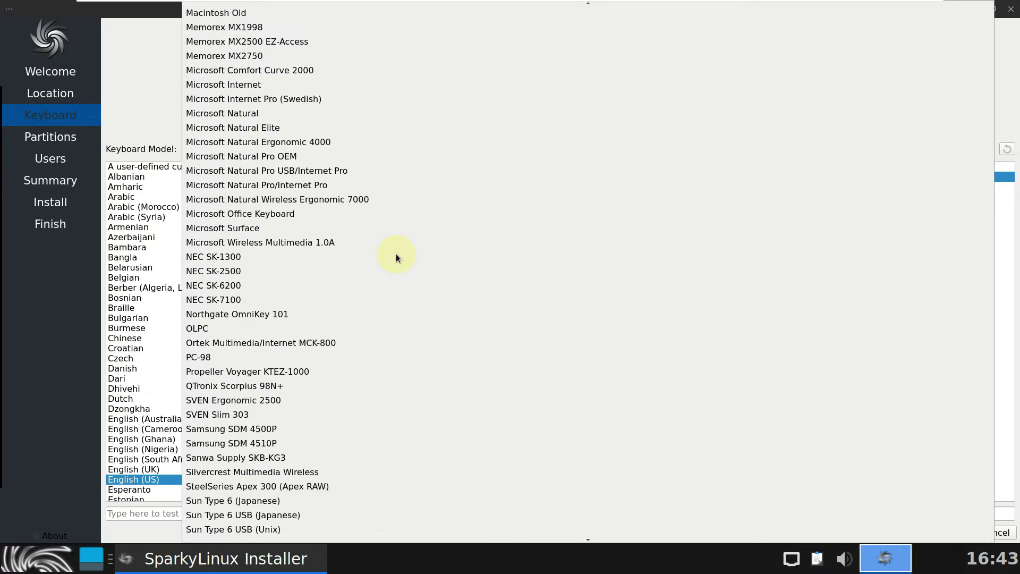
pyautogui.scroll(-3, 396, 254)
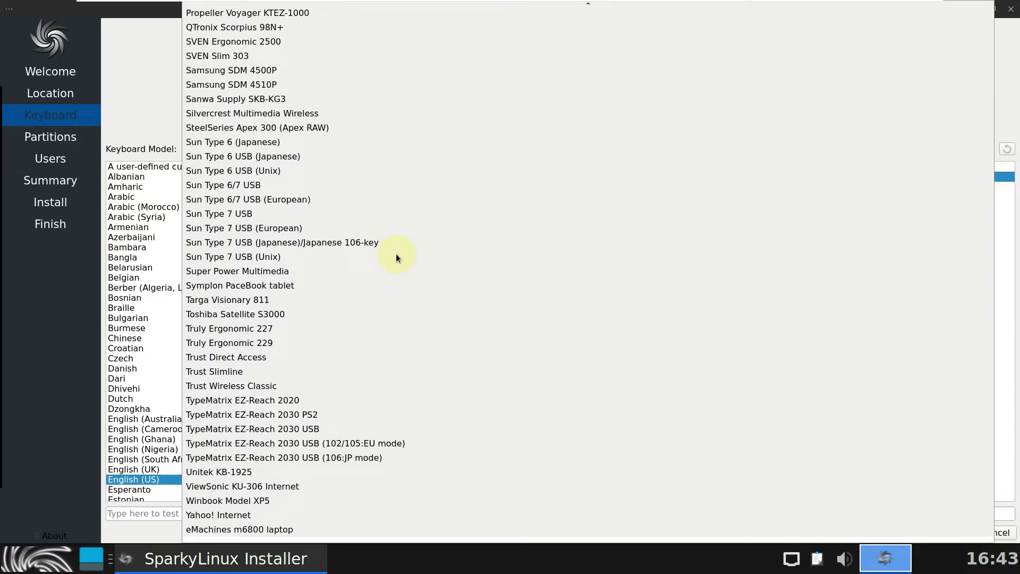
pyautogui.click(129, 84)
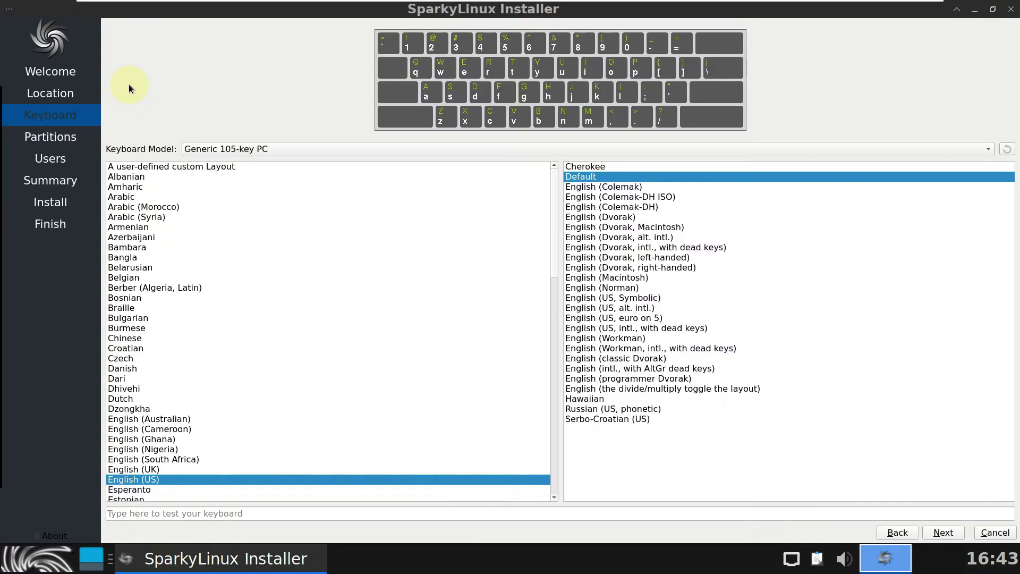
pyautogui.scroll(-4, 426, 334)
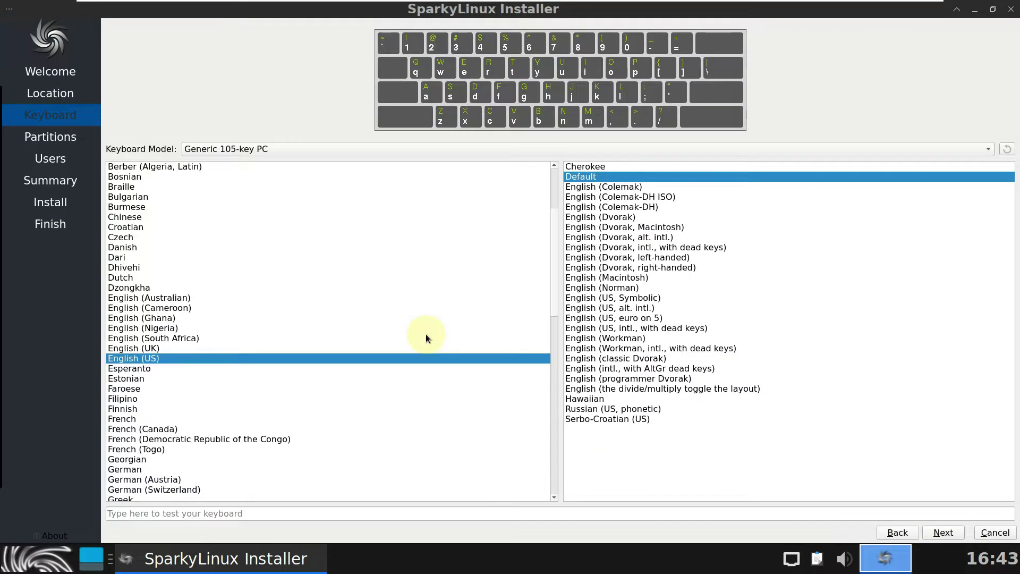
pyautogui.scroll(-1, 426, 334)
# Step: On the partitioning step, choose Erase disk with No Swap
pyautogui.click(934, 533)
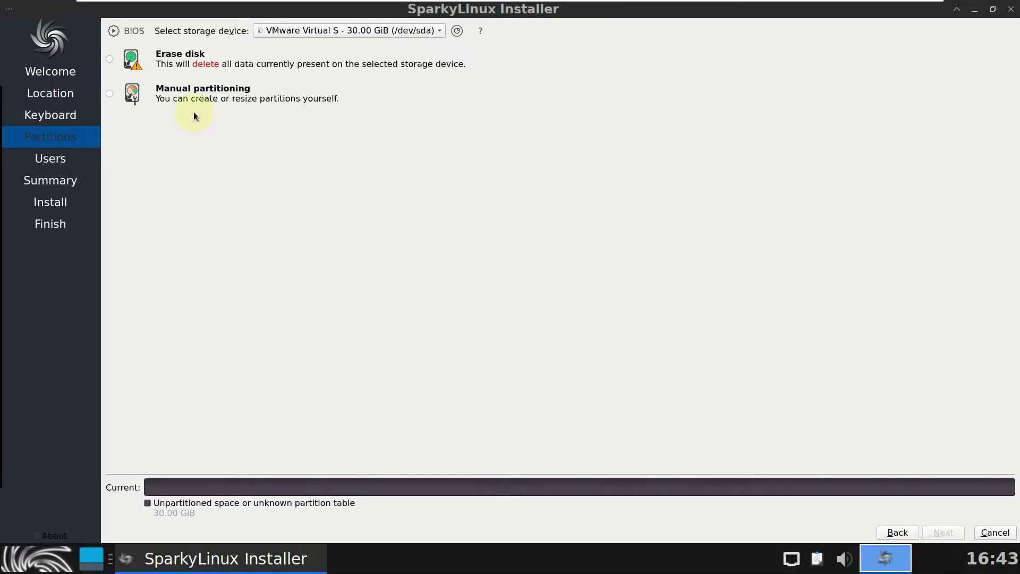
pyautogui.click(111, 61)
pyautogui.click(234, 92)
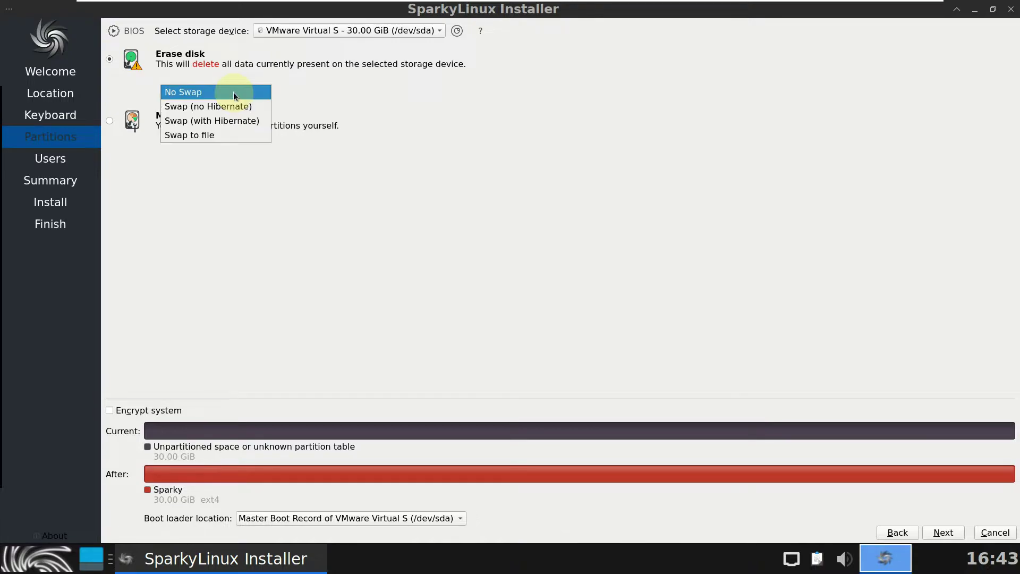
pyautogui.click(234, 93)
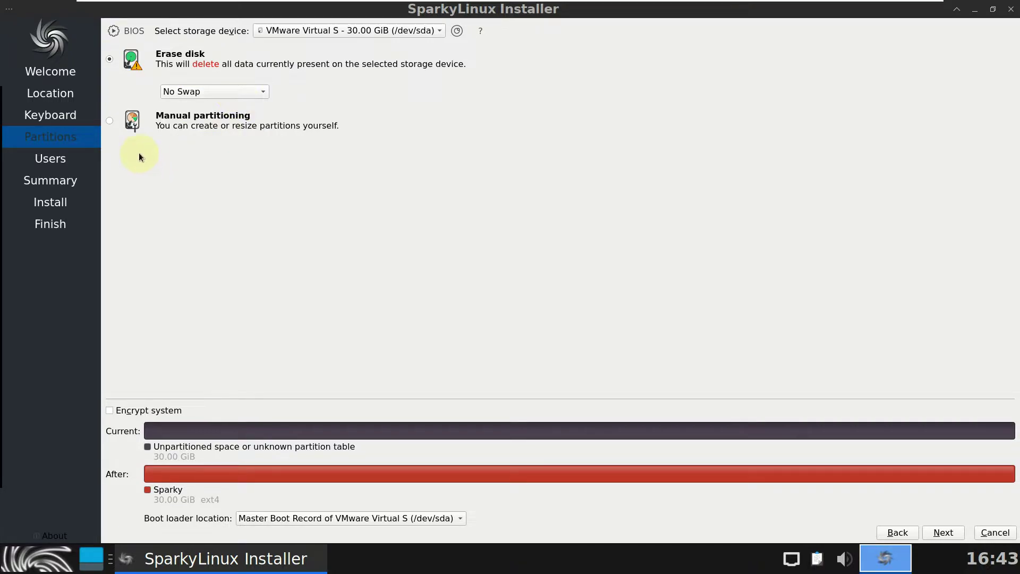
pyautogui.click(108, 120)
pyautogui.click(109, 60)
# Step: Leave system encryption off and the boot loader on the MBR
pyautogui.click(159, 413)
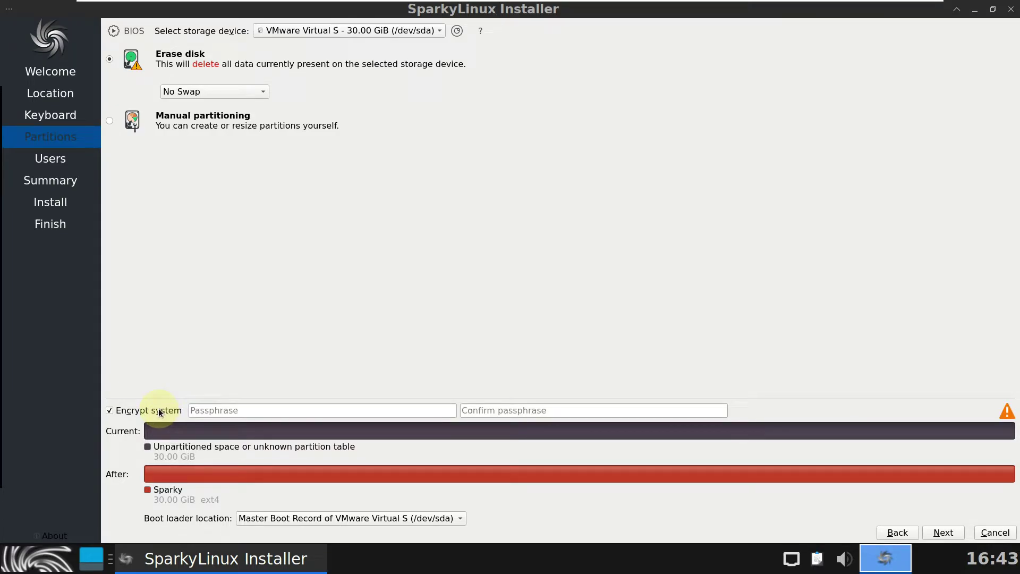
pyautogui.click(159, 412)
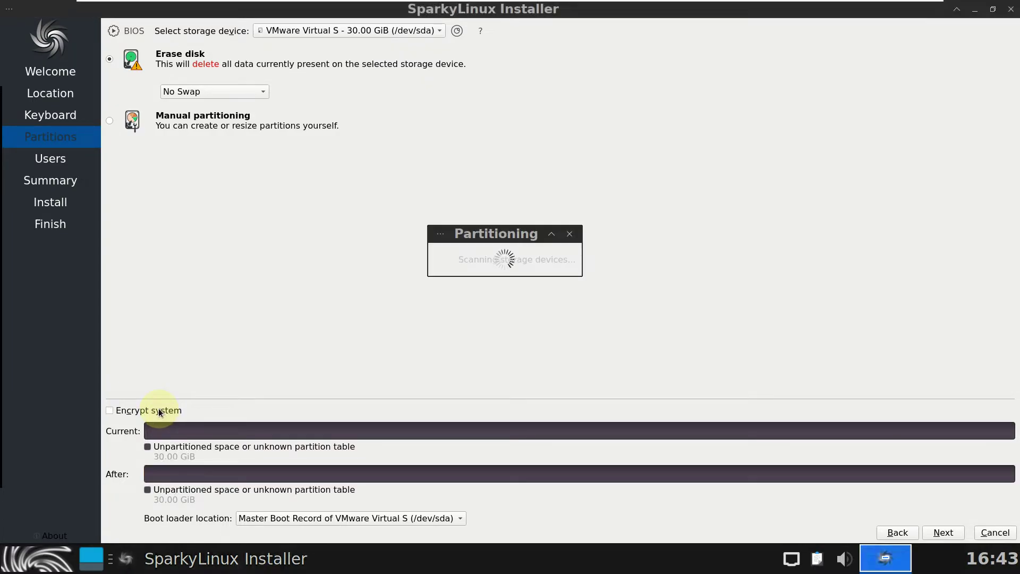
pyautogui.click(359, 522)
pyautogui.click(335, 281)
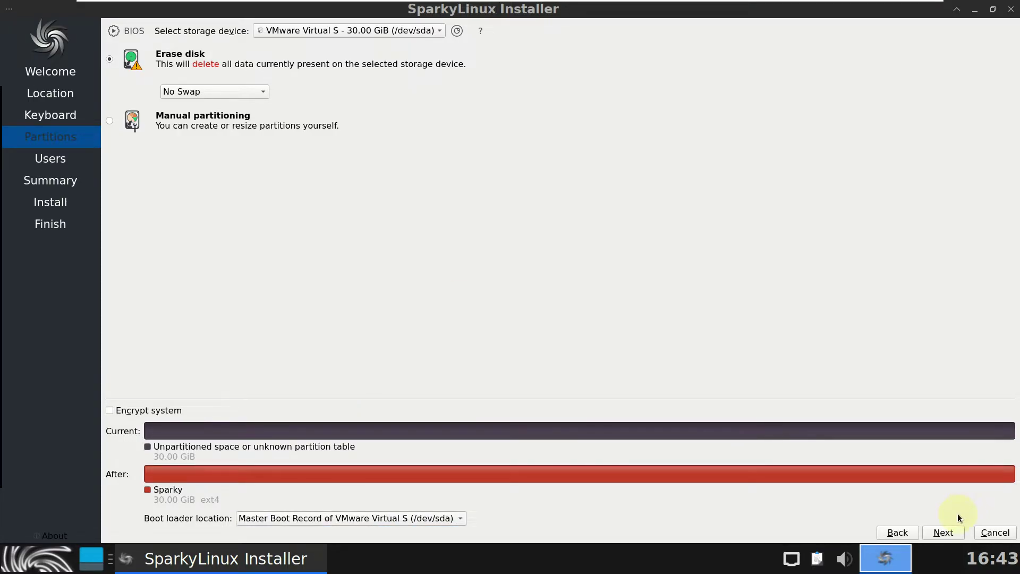
# Step: On the Users step, keep automatic login and the user password reused for administrator
pyautogui.click(943, 532)
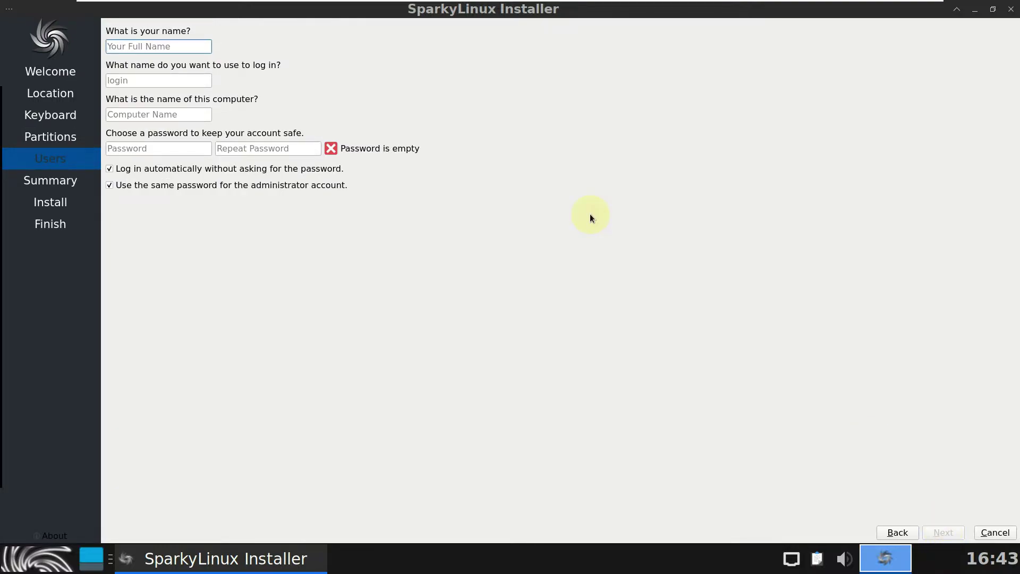
pyautogui.click(304, 169)
pyautogui.click(302, 186)
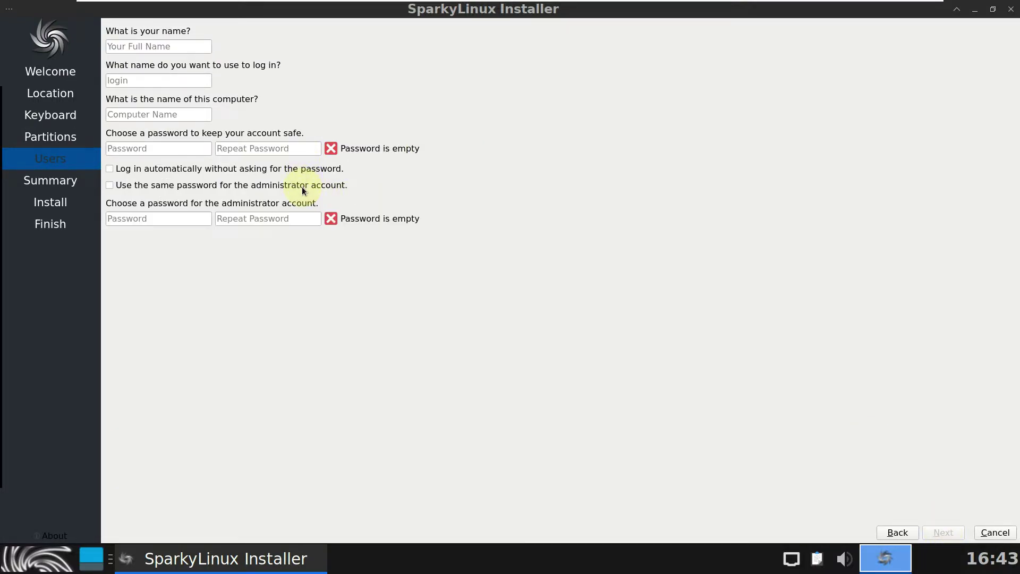
pyautogui.click(302, 186)
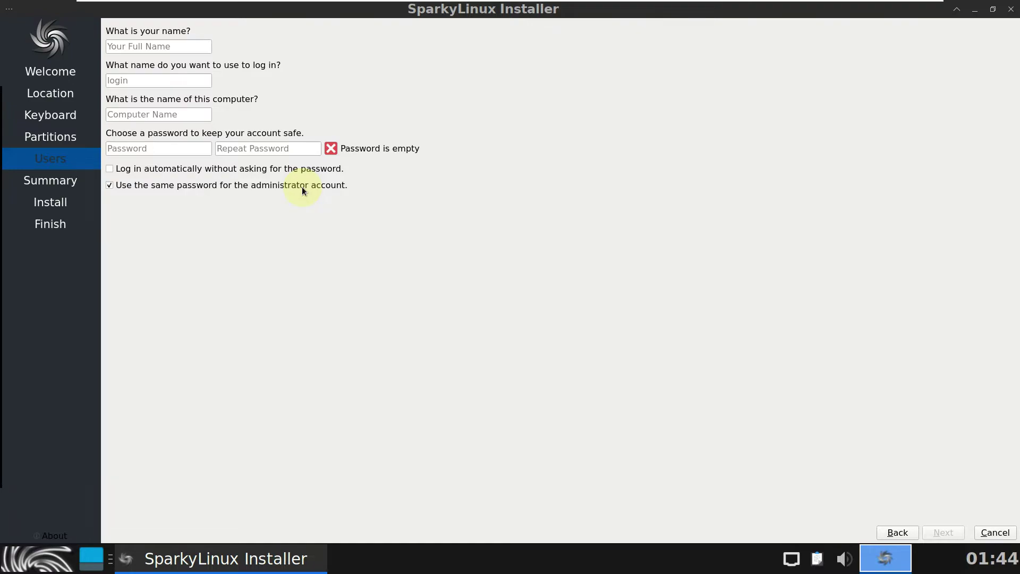
pyautogui.click(291, 169)
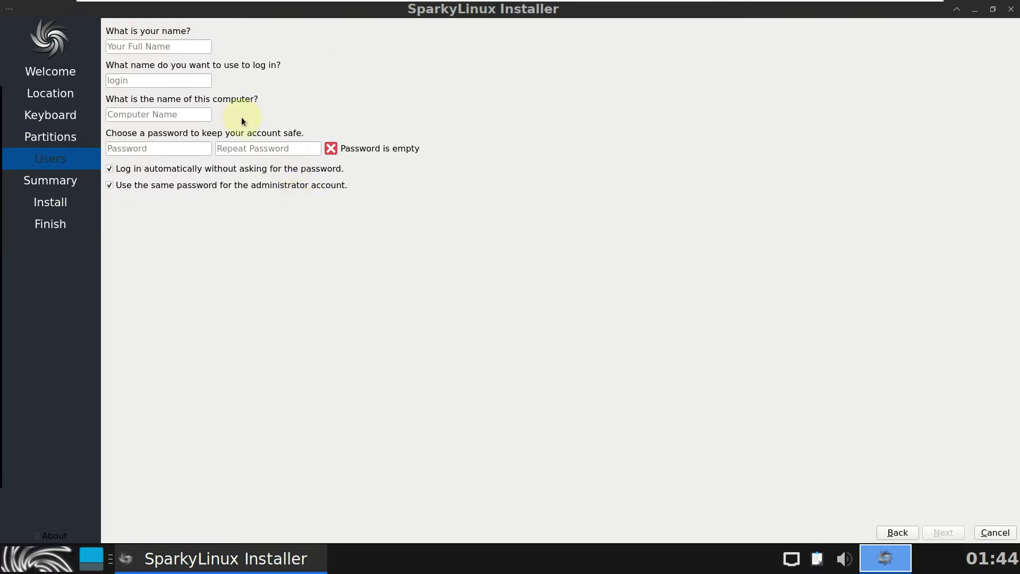
# Step: Enter the user's full name and remove the vmwarevirtualplatform suffix from the computer name
pyautogui.click(150, 46)
pyautogui.write('t')
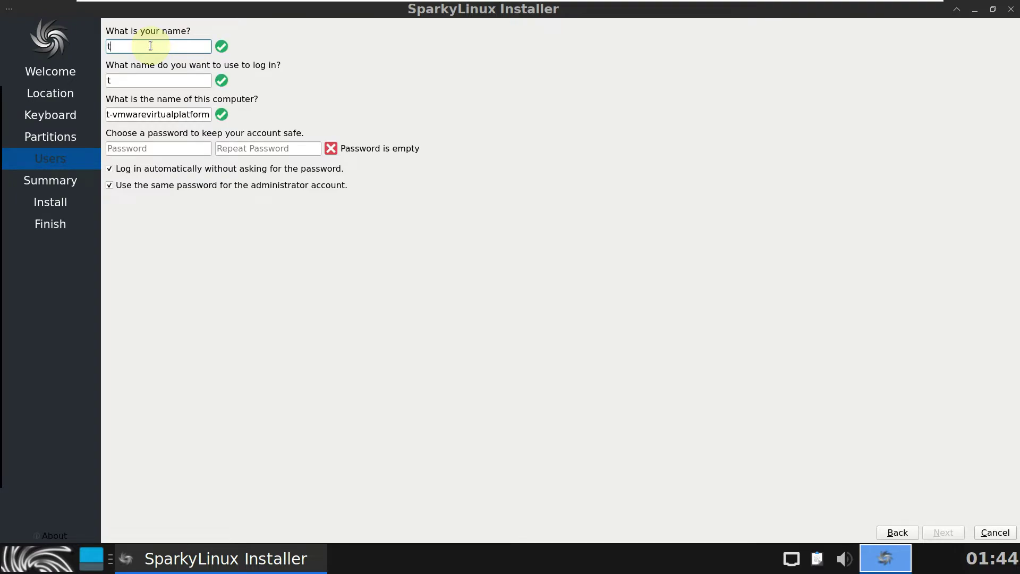
pyautogui.press('BackSpace')
pyautogui.write('runboxing')
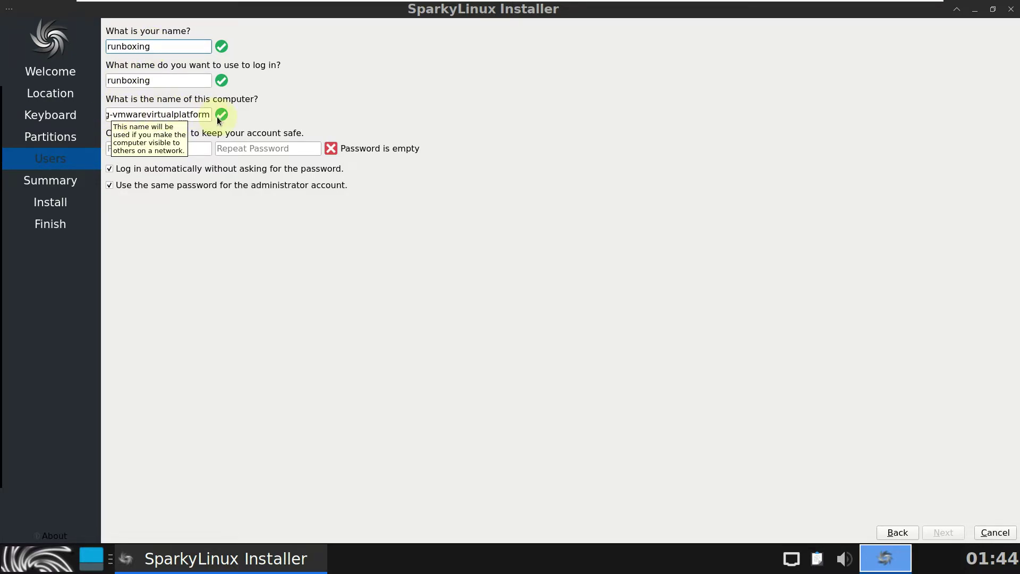
pyautogui.moveTo(209, 116); pyautogui.dragTo(109, 117)
pyautogui.press('BackSpace')
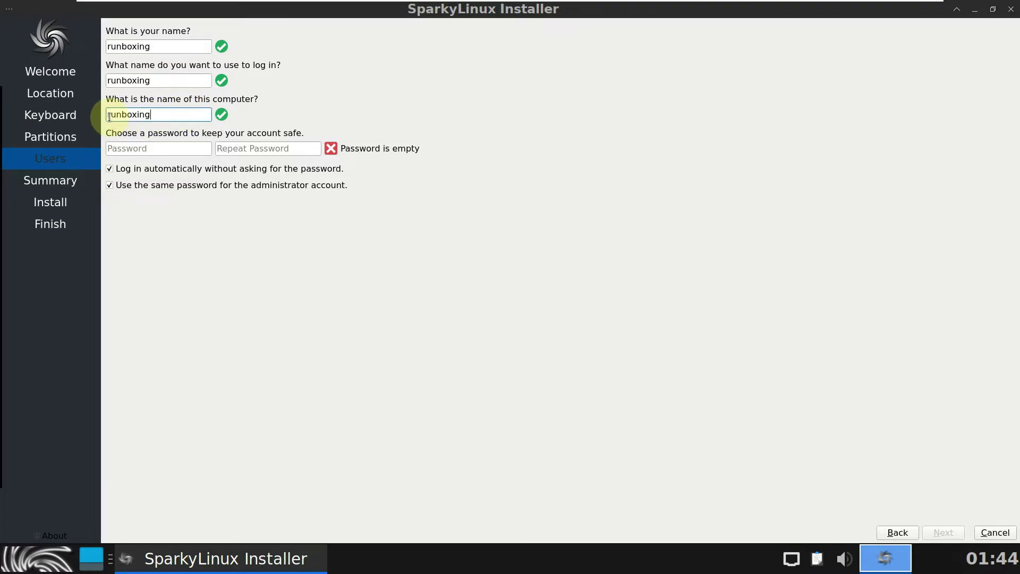
# Step: Type the account password identically in both password fields
pyautogui.click(118, 150)
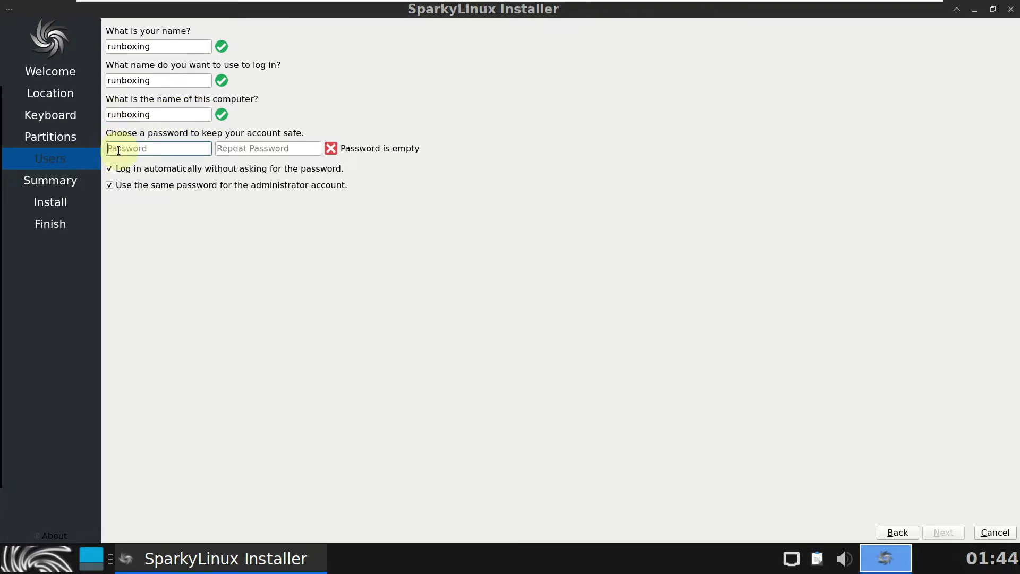
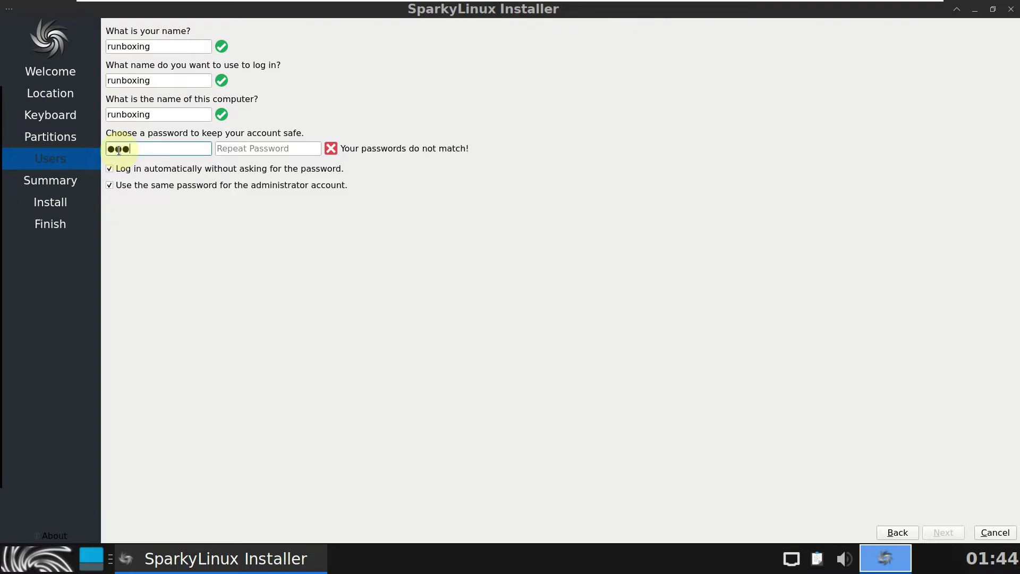
pyautogui.click(227, 144)
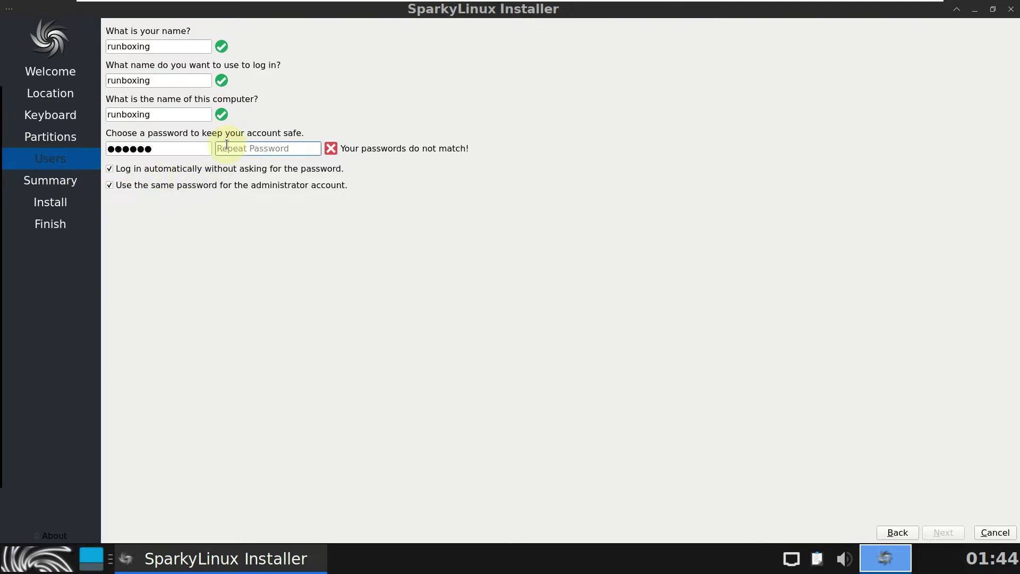
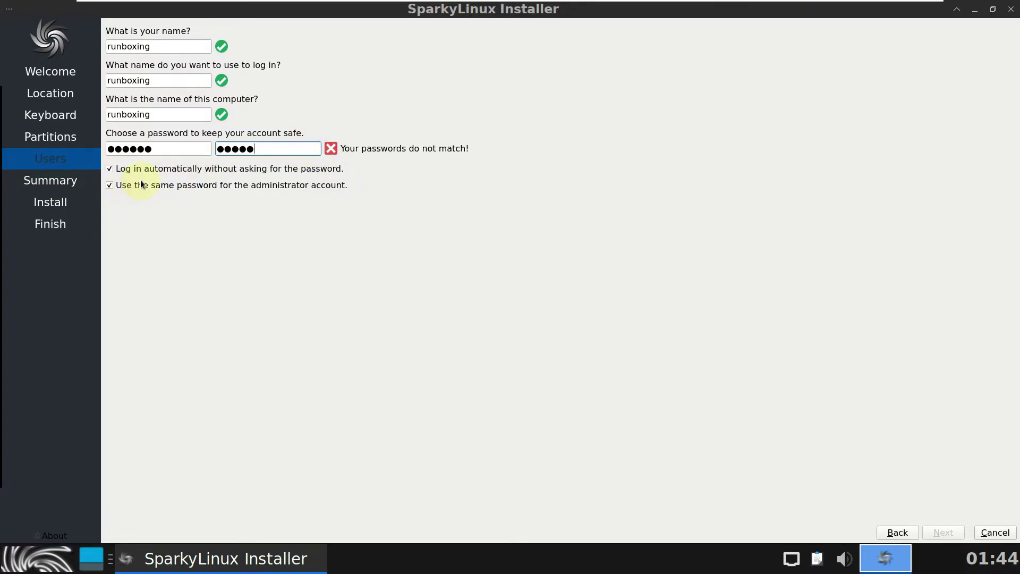
pyautogui.write('*****')
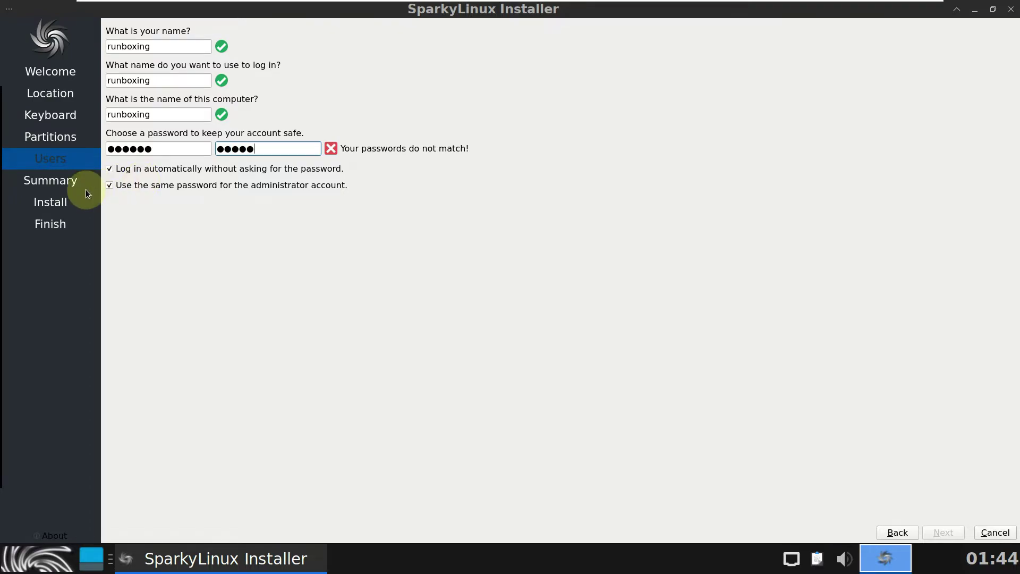
pyautogui.click(159, 146)
pyautogui.press('BackSpace')
pyautogui.press('BackSpace')
pyautogui.press('BackSpace')
pyautogui.press('BackSpace')
pyautogui.press('BackSpace')
pyautogui.press('BackSpace')
pyautogui.write('*****')
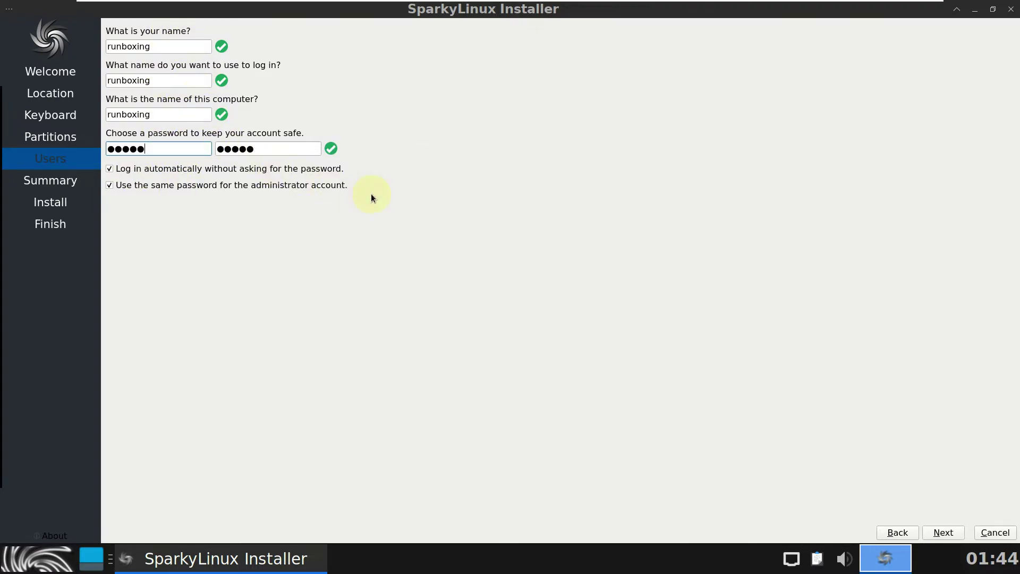
# Step: View the install Summary, then close the installer and confirm cancelling installation
pyautogui.click(944, 533)
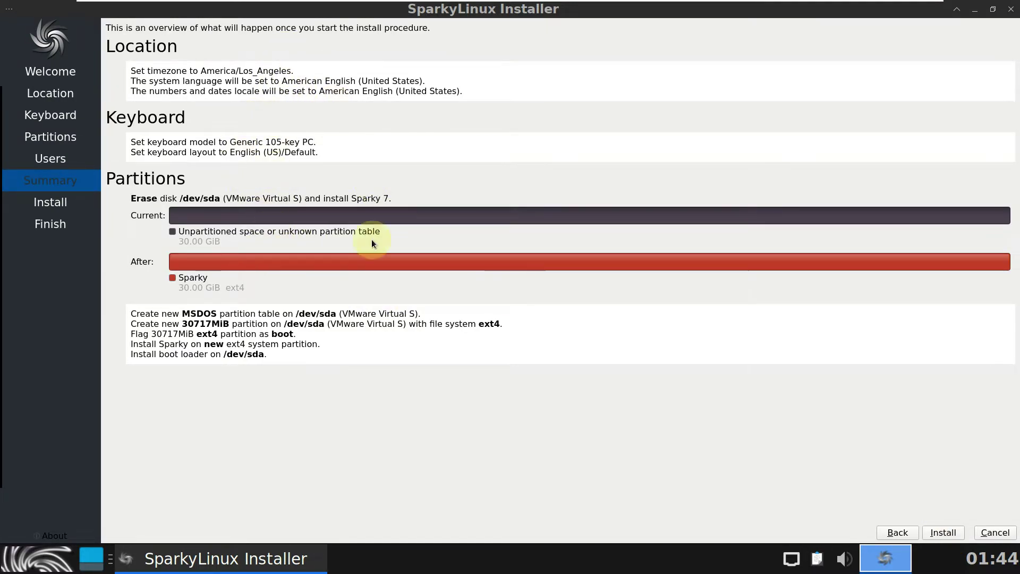
pyautogui.rightClick(266, 545)
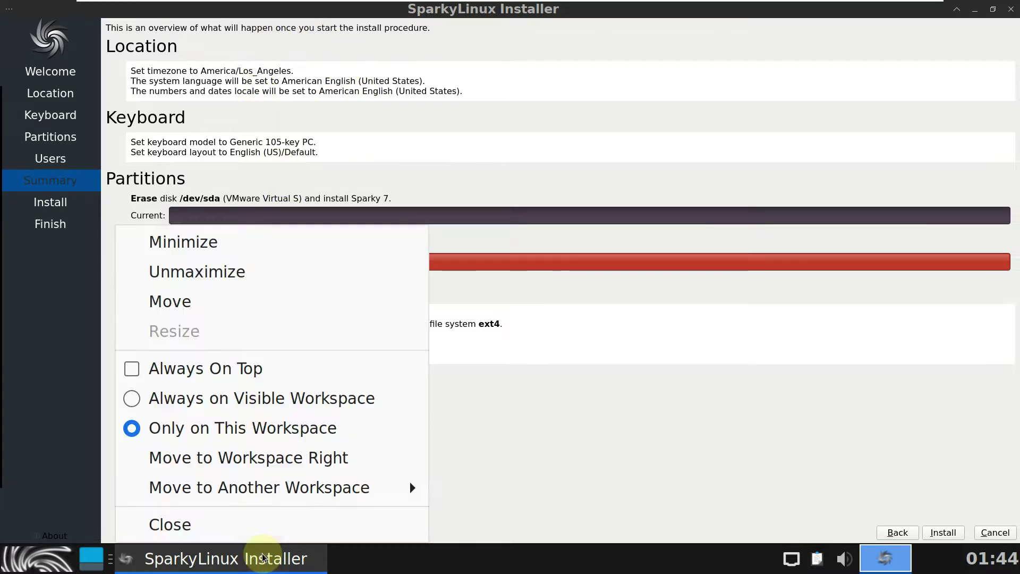
pyautogui.click(264, 526)
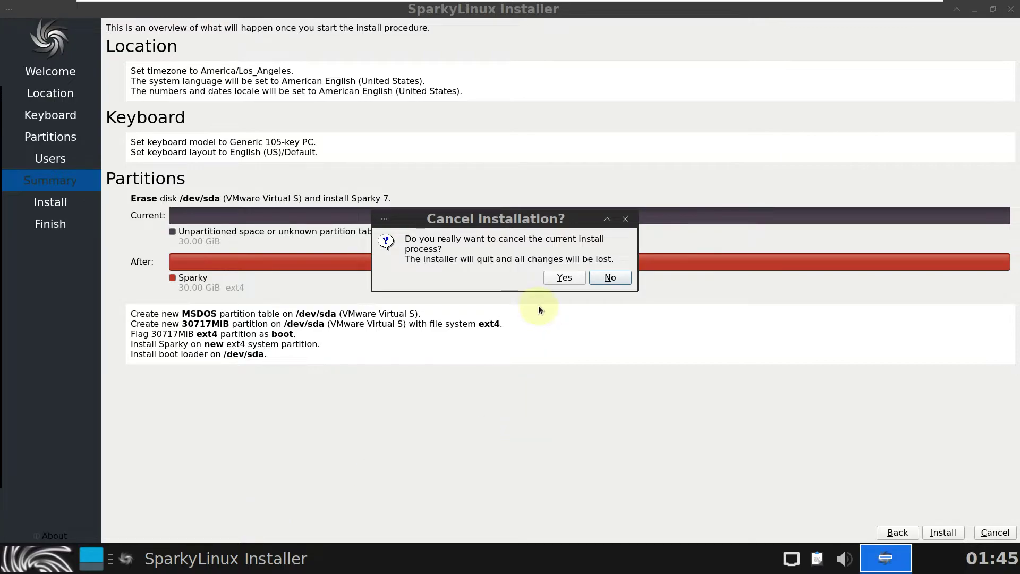
pyautogui.click(570, 281)
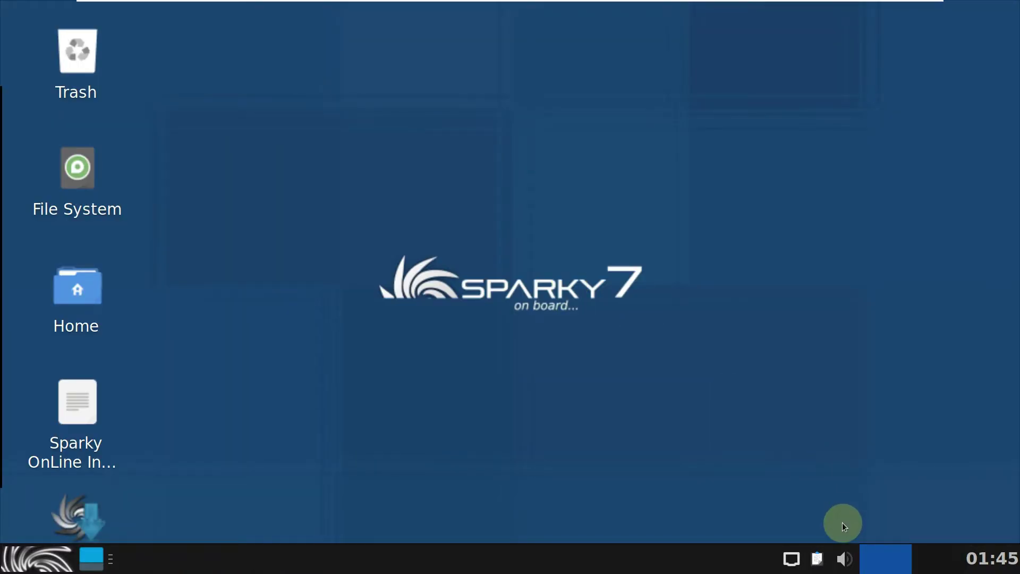
# Step: Peek at the panel's volume, calendar and clipboard history popups
pyautogui.click(844, 556)
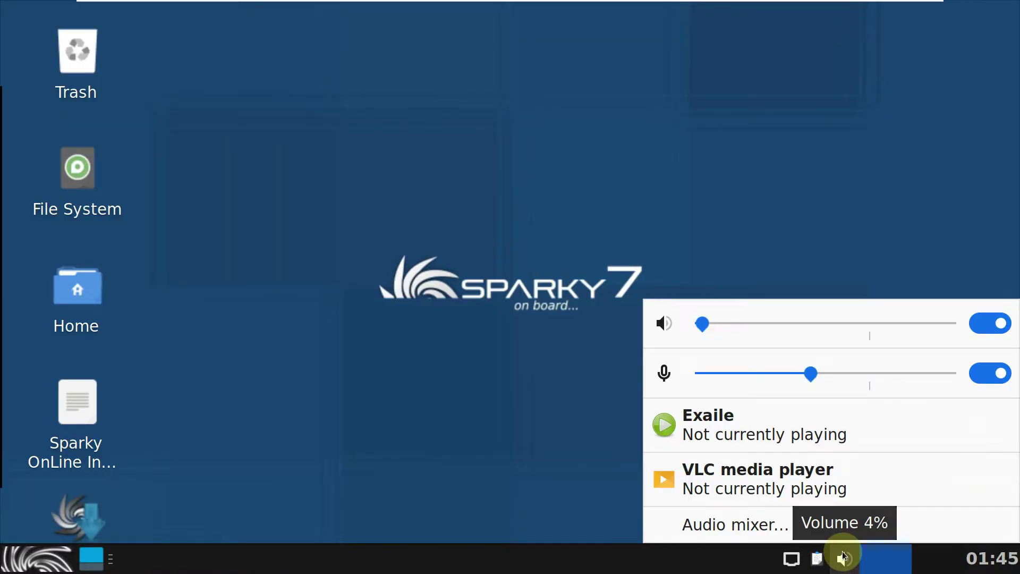
pyautogui.click(844, 556)
pyautogui.click(997, 564)
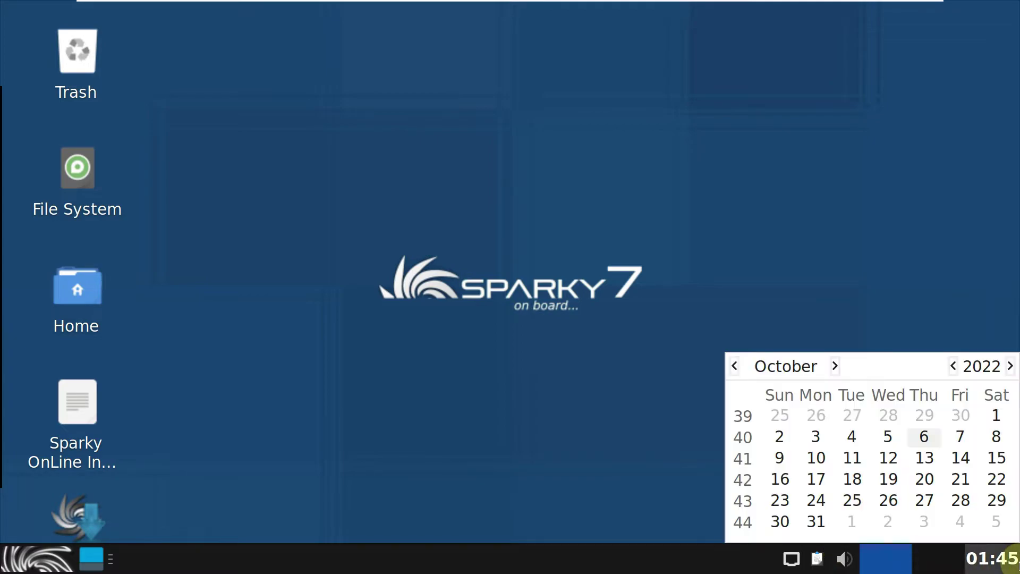
pyautogui.click(816, 563)
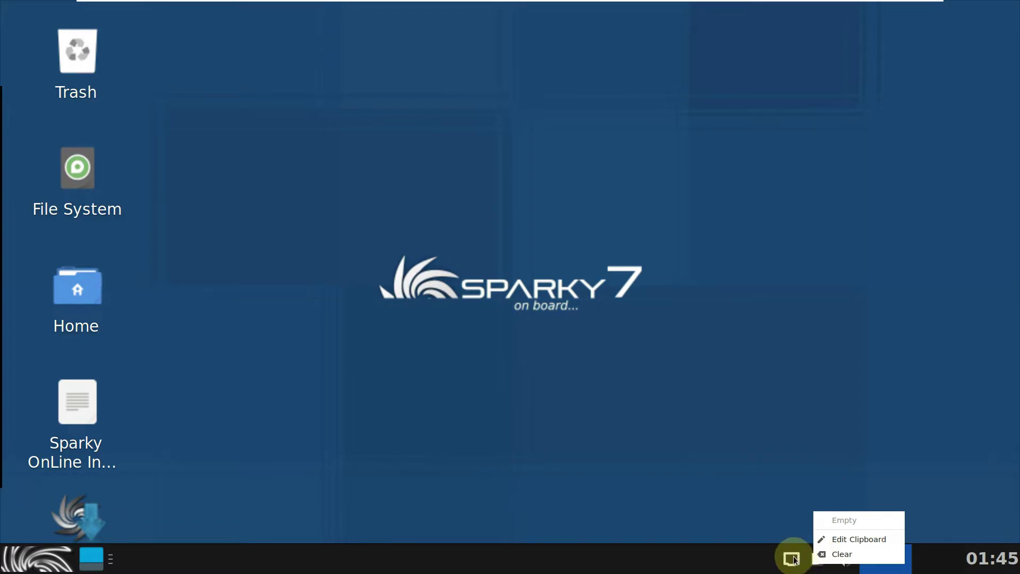
pyautogui.click(791, 554)
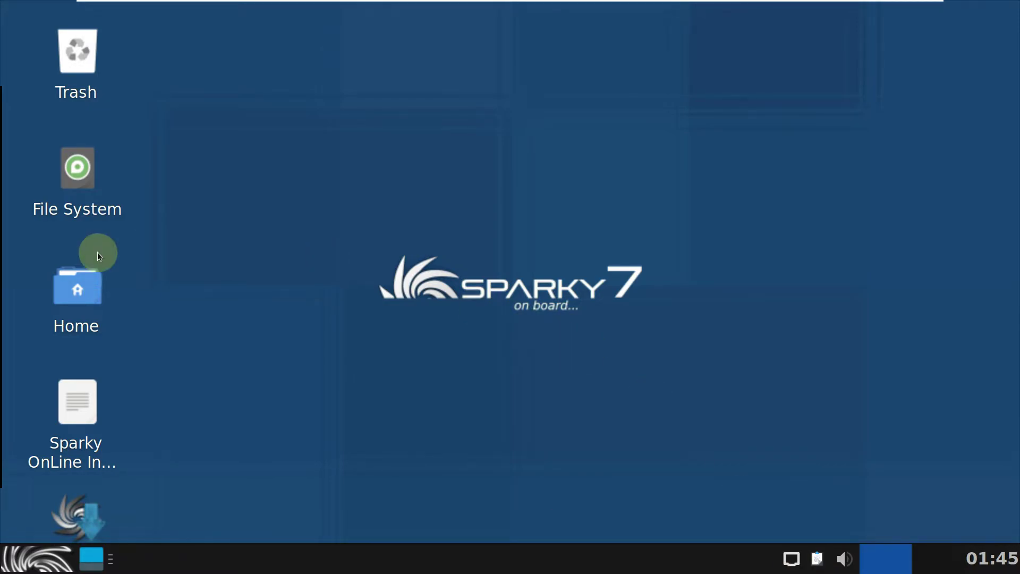
# Step: Open the home folder, check Thunar's version 4.16.10 in About, then close Thunar
pyautogui.doubleClick(94, 272)
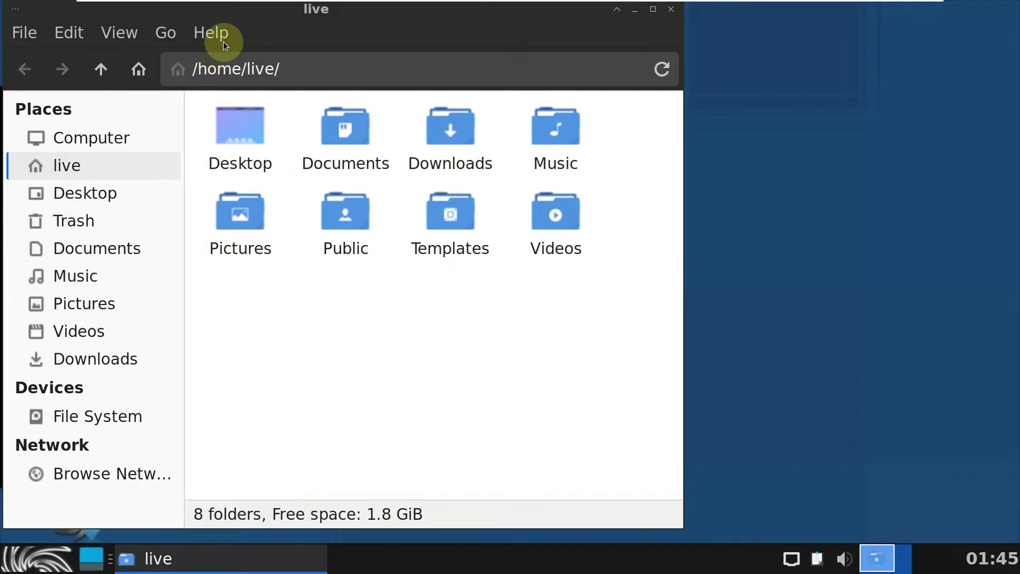
pyautogui.click(224, 41)
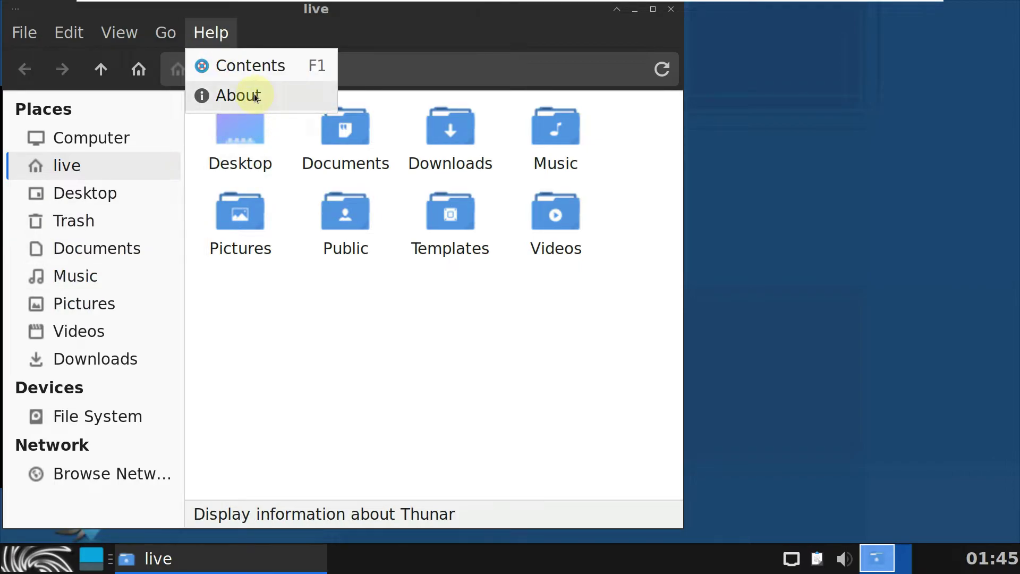
pyautogui.click(255, 96)
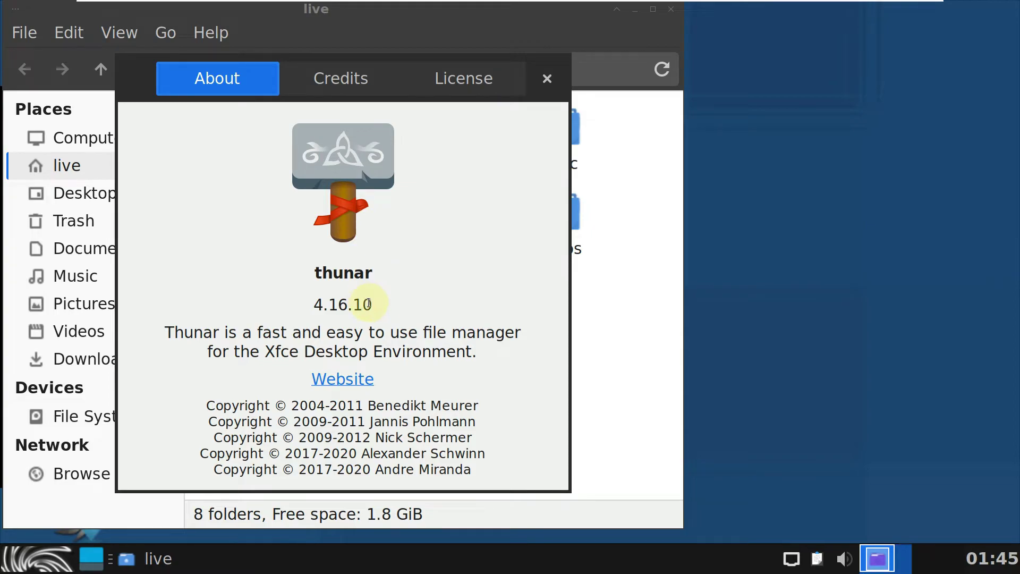
pyautogui.moveTo(374, 304); pyautogui.dragTo(273, 285)
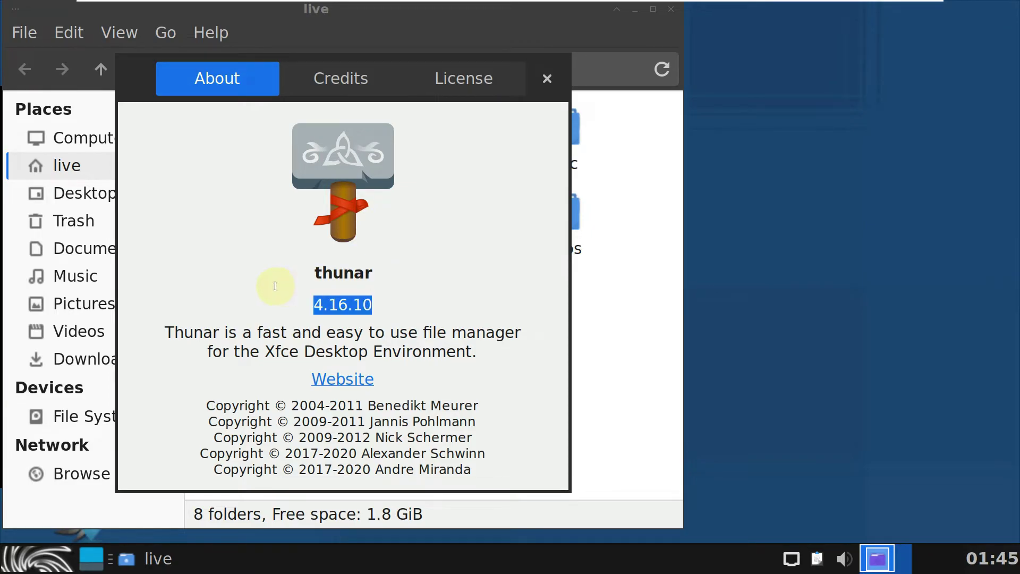
pyautogui.click(546, 79)
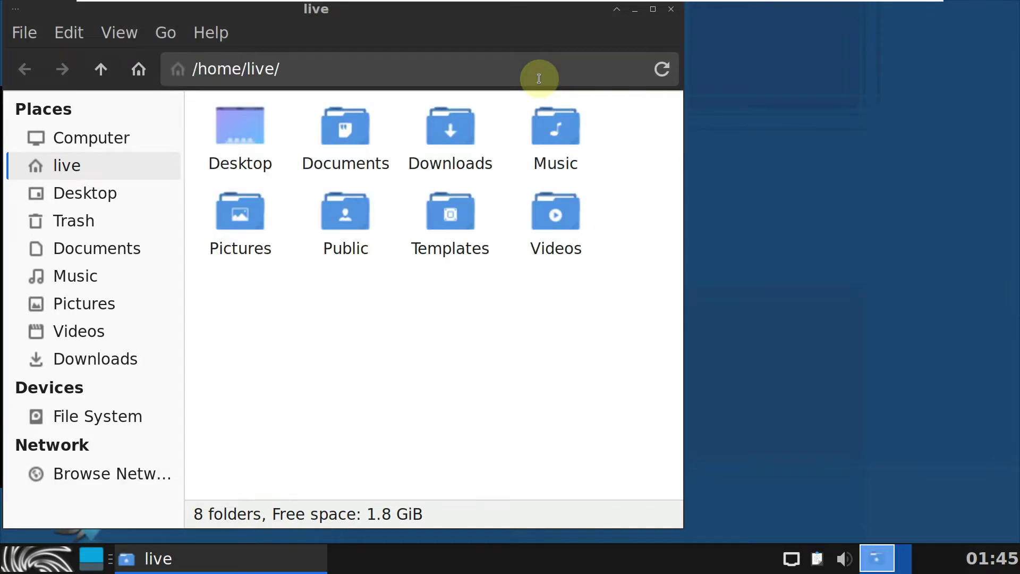
pyautogui.click(671, 10)
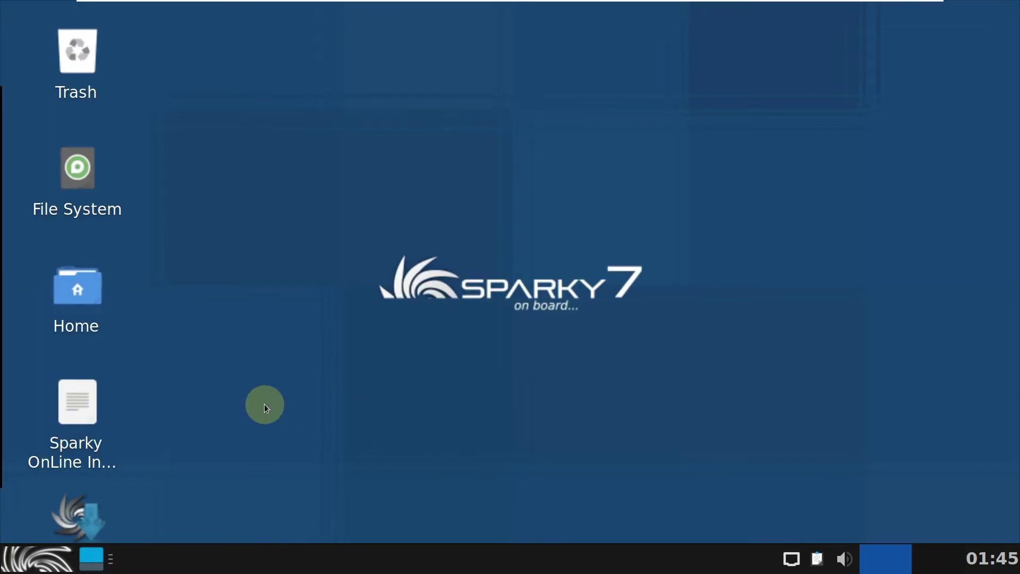
# Step: Launch About SparkyLinux from the Whisker menu's System category, then open a terminal window
pyautogui.click(55, 566)
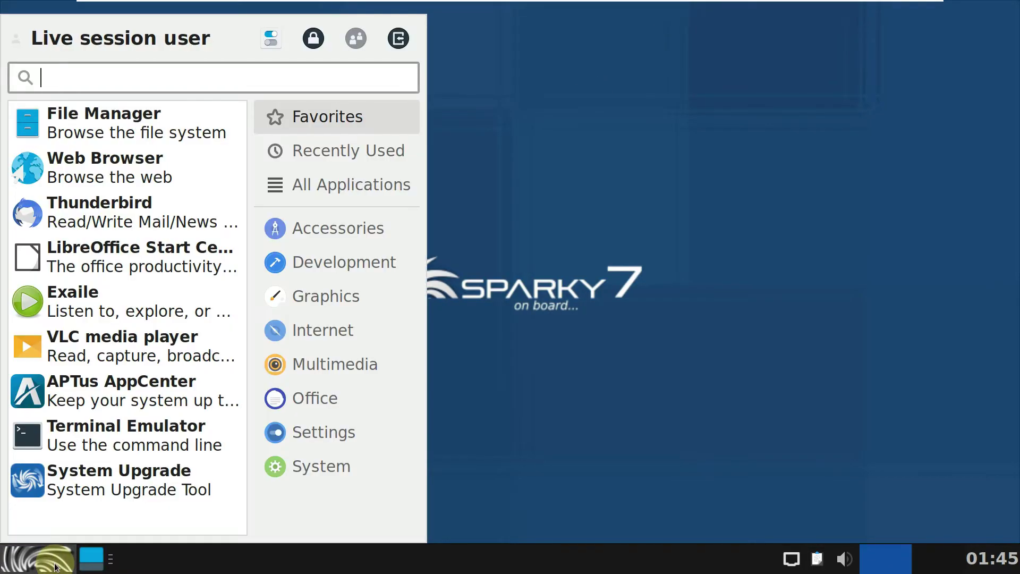
pyautogui.click(337, 470)
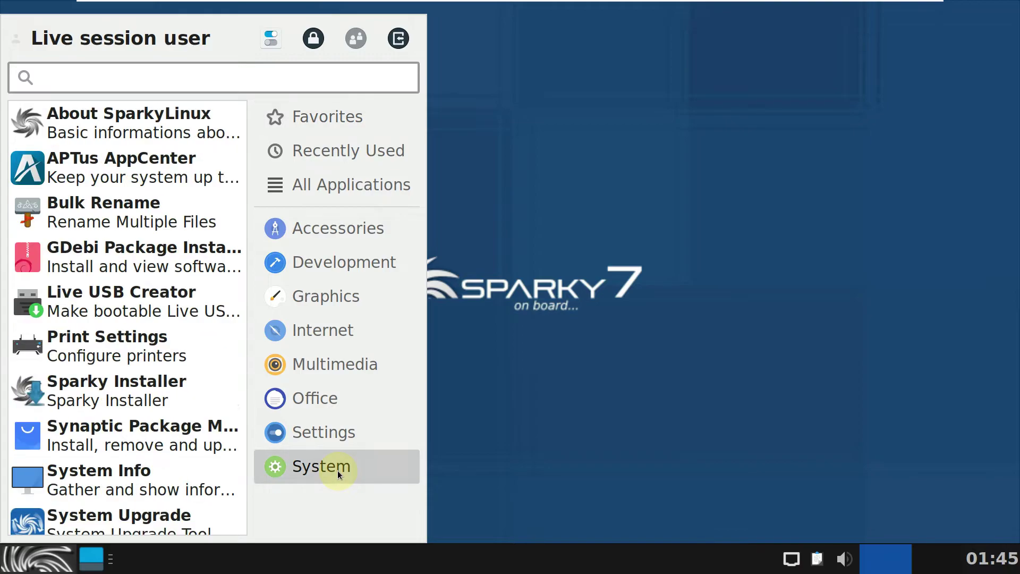
pyautogui.scroll(-5, 185, 467)
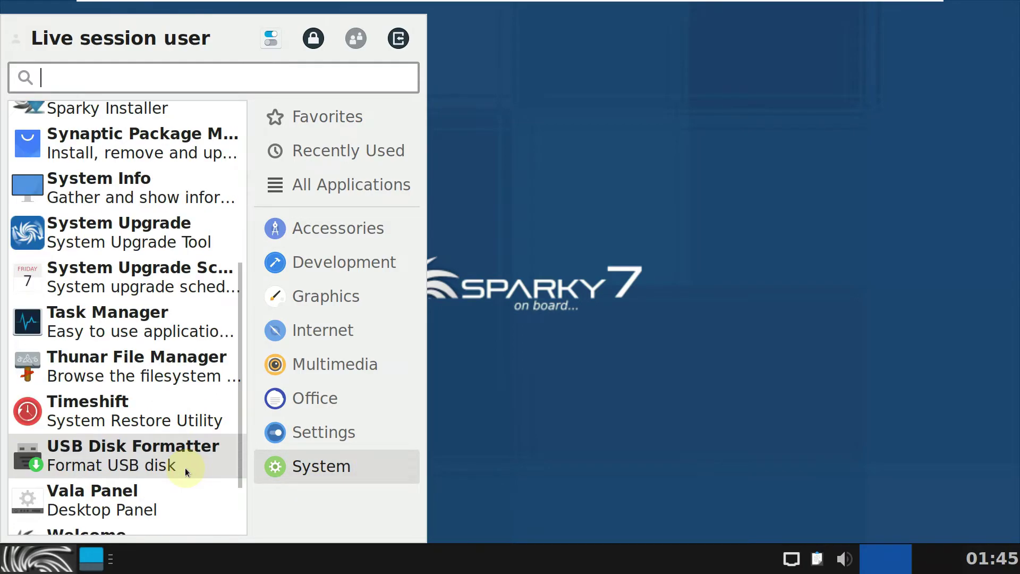
pyautogui.scroll(-2, 186, 471)
pyautogui.scroll(8, 159, 472)
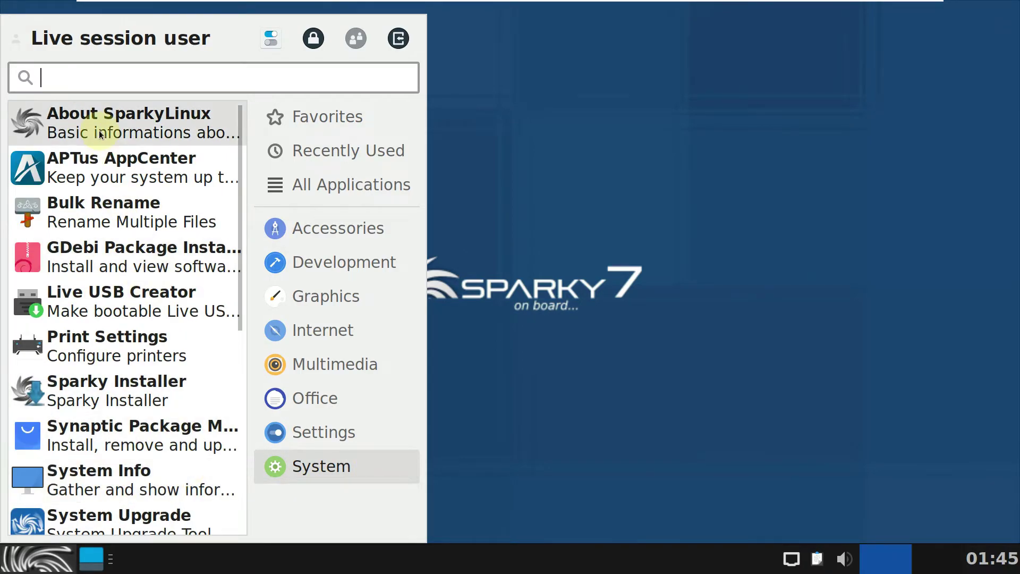
pyautogui.press('Escape')
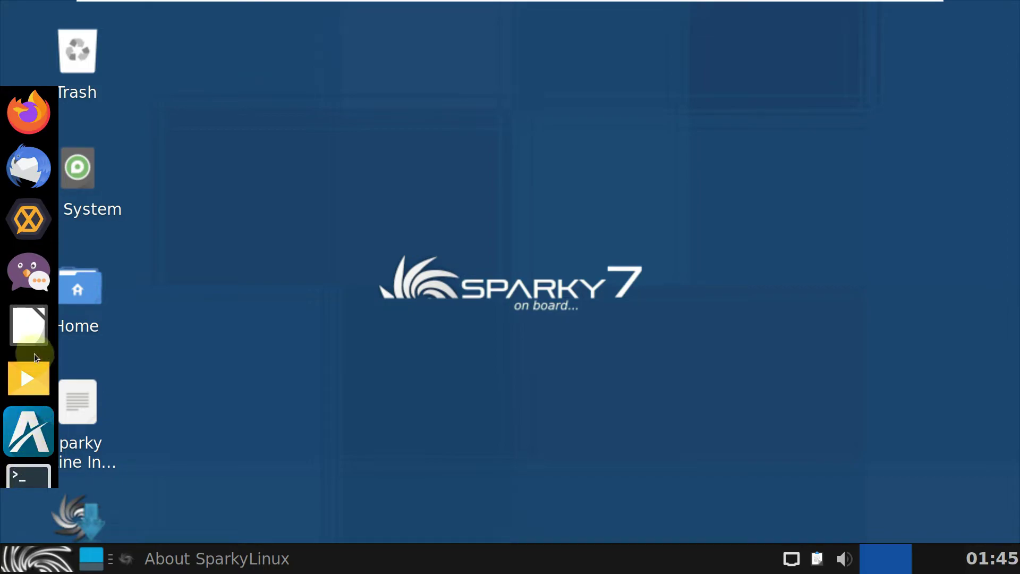
pyautogui.click(33, 483)
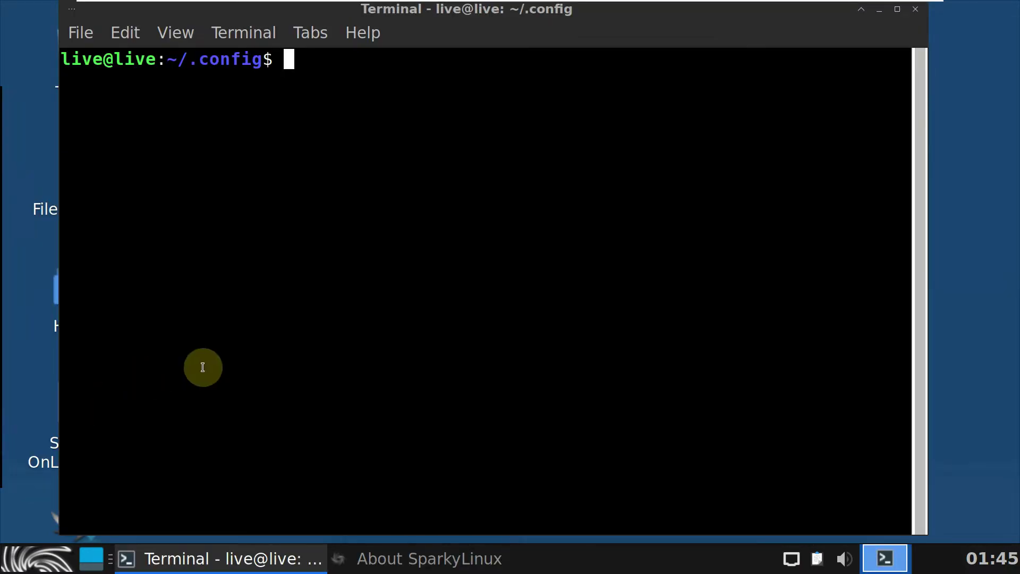
# Step: Check the xfce4-terminal version (1.0.4) under Help > About, then close the dialog
pyautogui.click(362, 33)
pyautogui.click(381, 100)
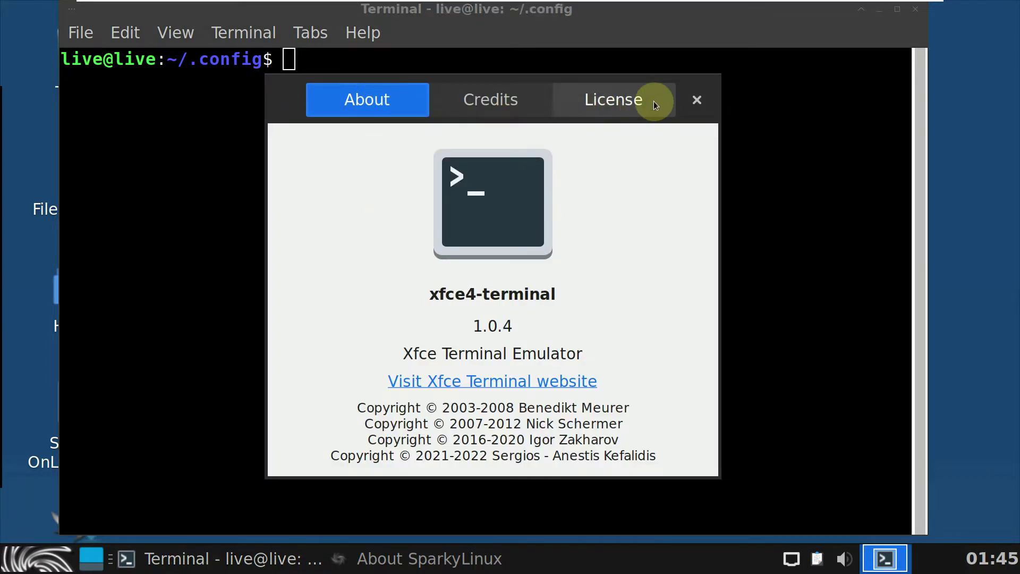
pyautogui.click(705, 98)
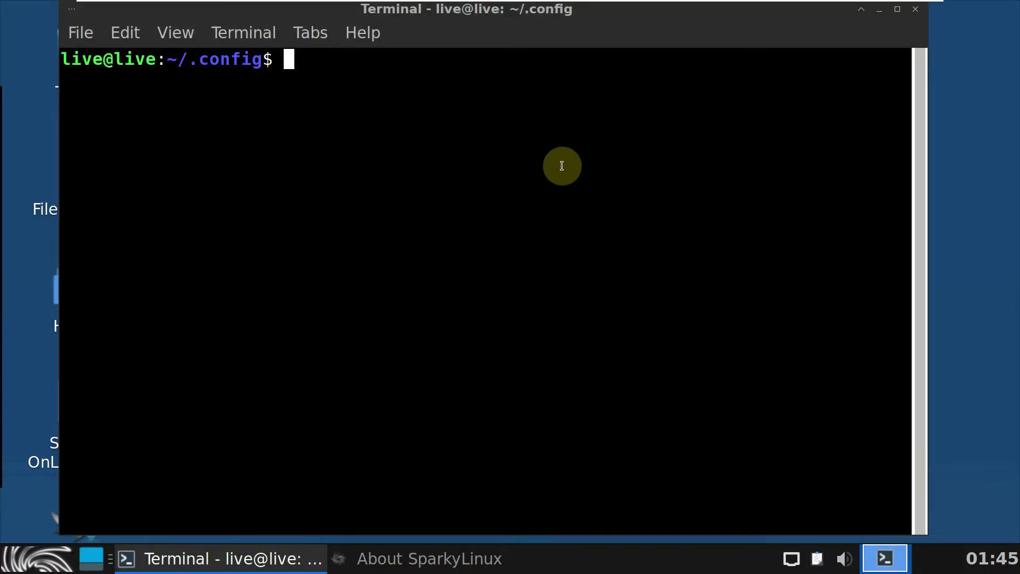
# Step: Try neofetch, which is missing, then run inxi -G to list graphics details
pyautogui.write('neofetch')
pyautogui.press('Return')
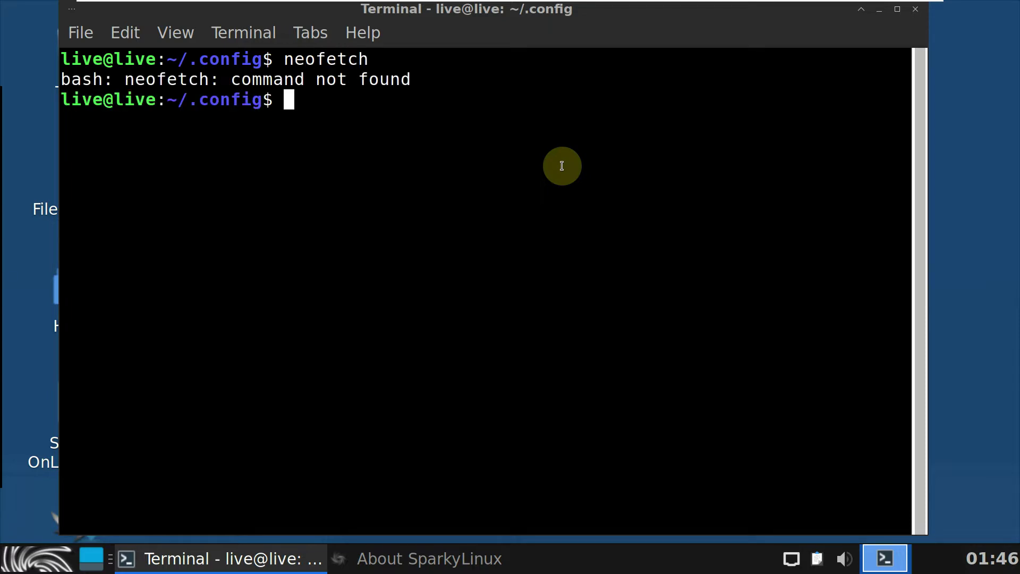
pyautogui.write('inx')
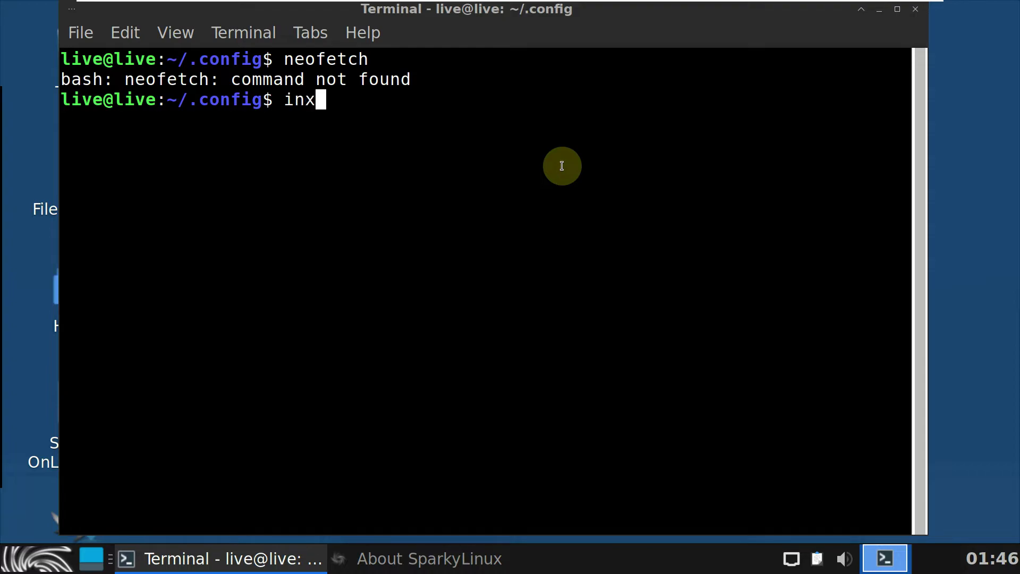
pyautogui.write('i -G')
pyautogui.press('Return')
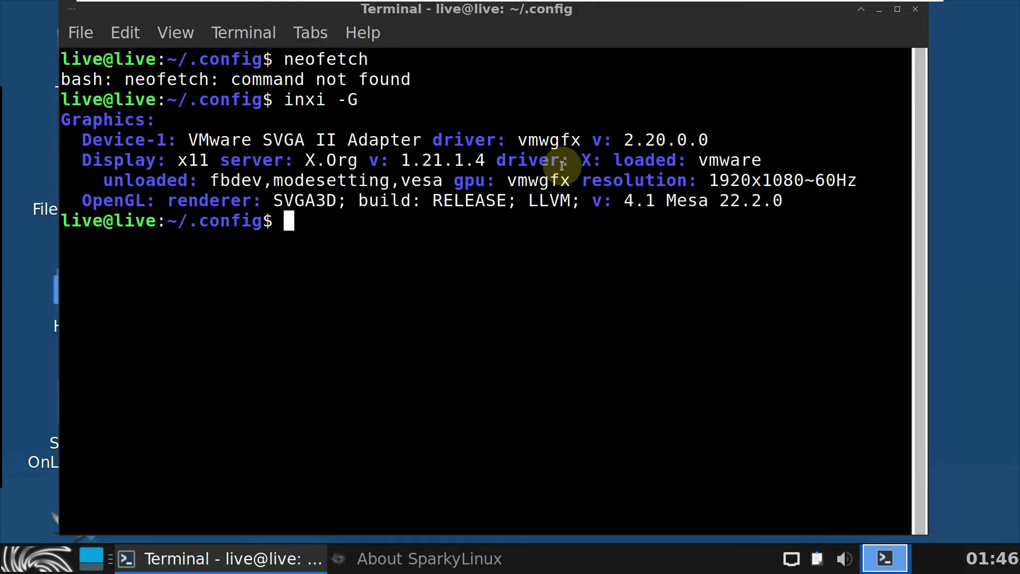
# Step: Run inxi -b for a system summary and review its System lines
pyautogui.write('inxi -b')
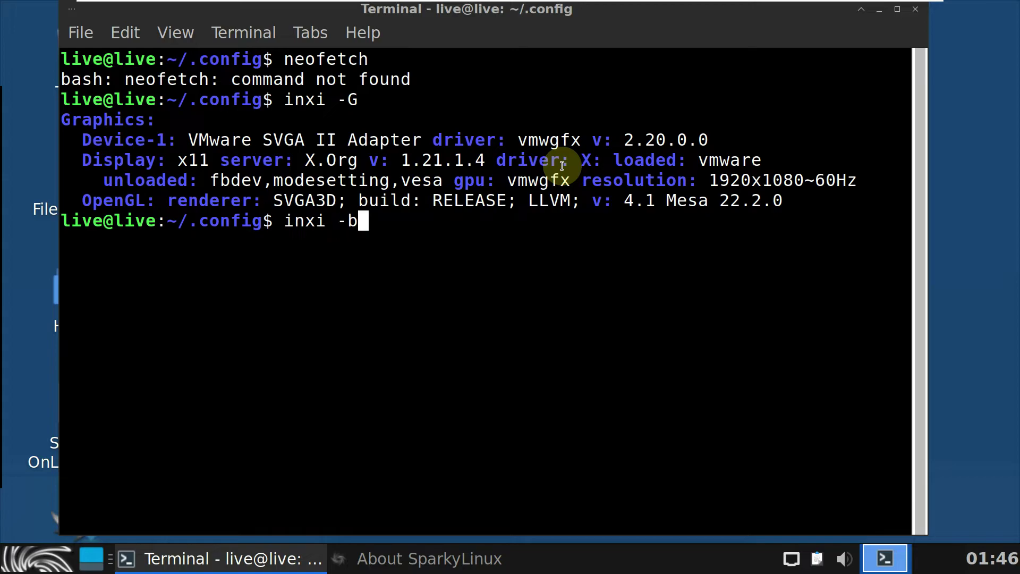
pyautogui.press('Return')
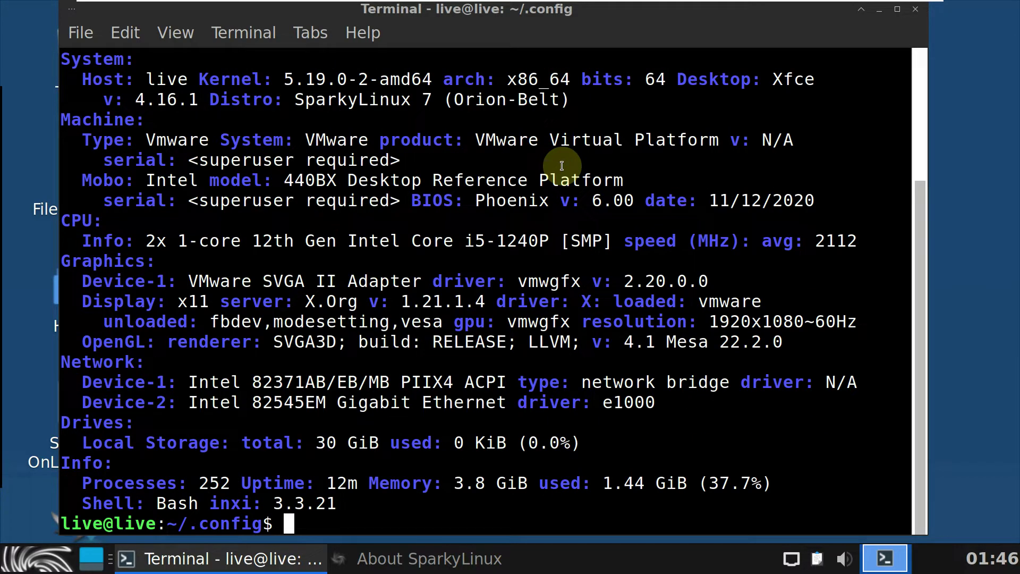
pyautogui.scroll(3, 512, 277)
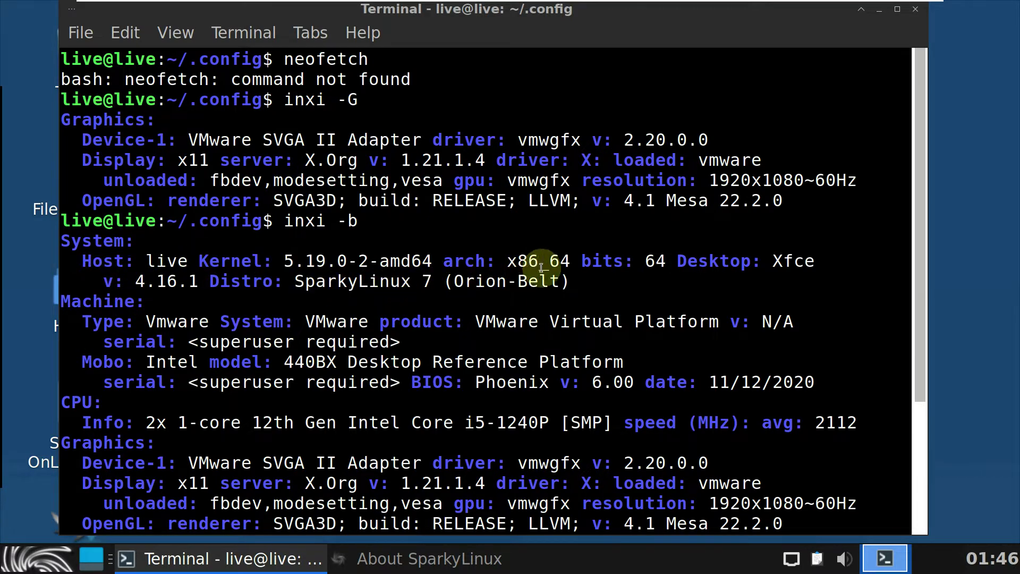
pyautogui.moveTo(575, 282); pyautogui.dragTo(223, 222)
pyautogui.click(223, 222)
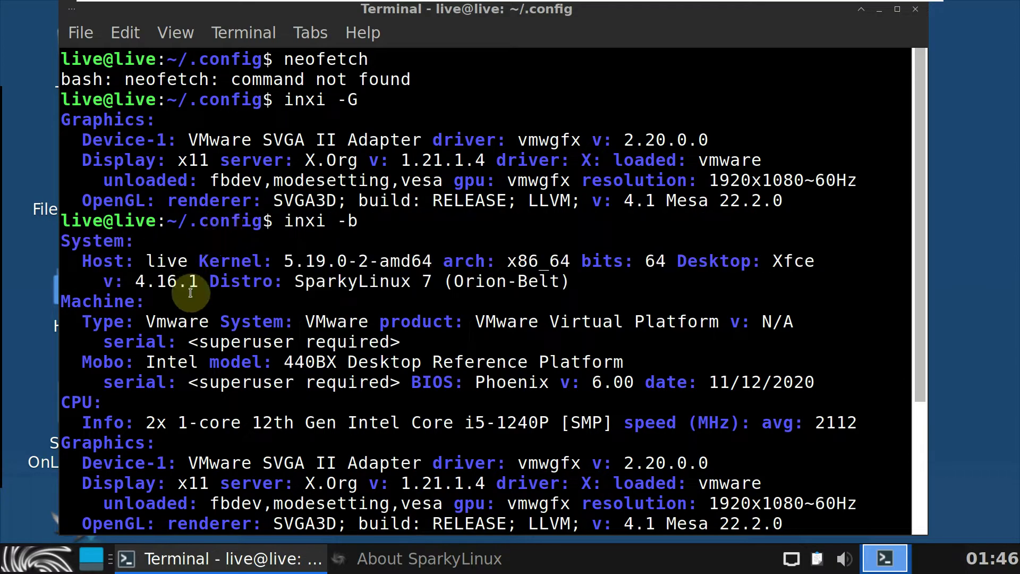
pyautogui.scroll(-3, 200, 289)
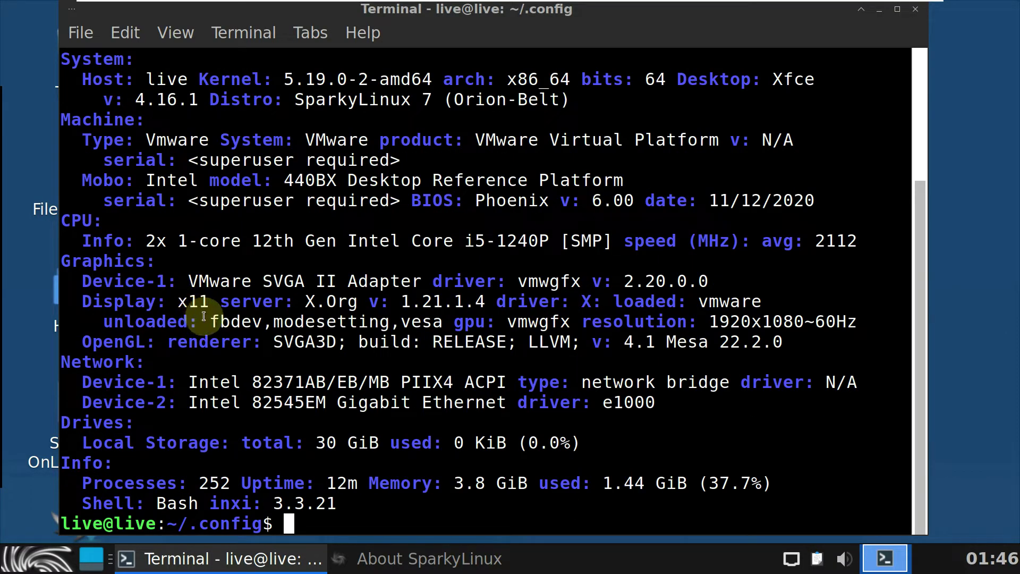
# Step: Print the release name SparkyLinux 7 Orion-Belt with cat /etc/issue
pyautogui.write('hto')
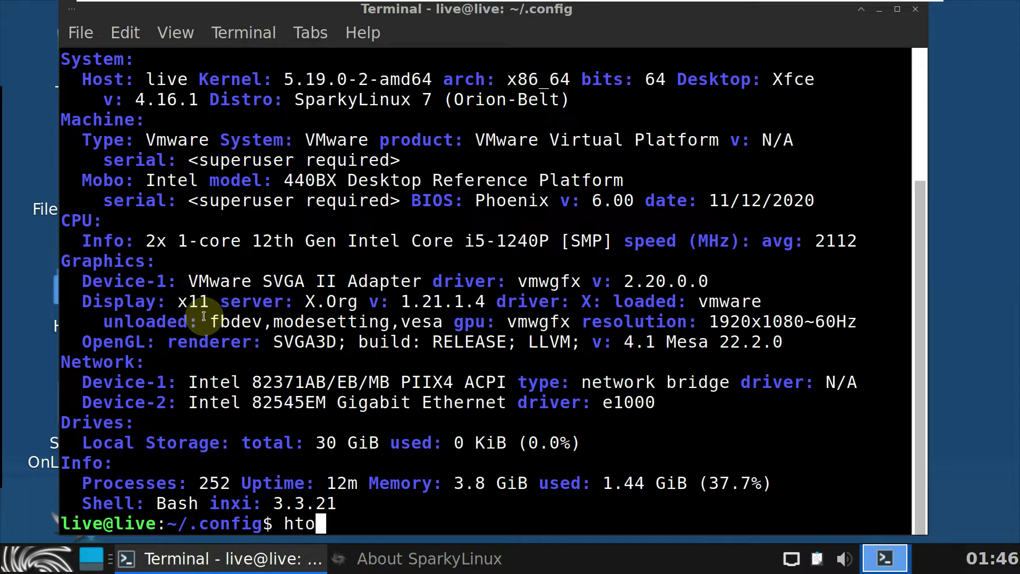
pyautogui.press('BackSpace')
pyautogui.press('BackSpace')
pyautogui.press('BackSpace')
pyautogui.write('cat /')
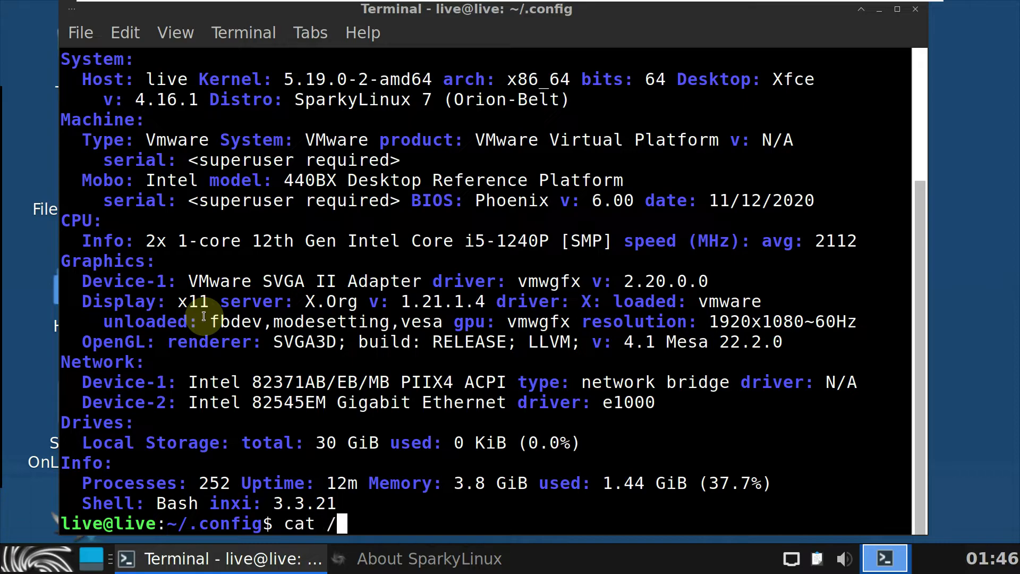
pyautogui.write('etc/')
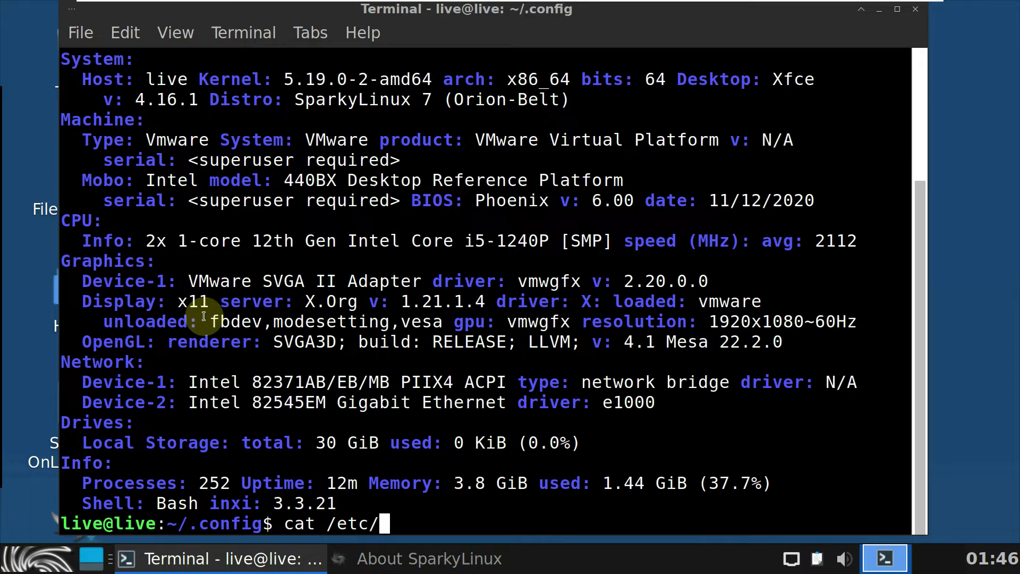
pyautogui.write('issue')
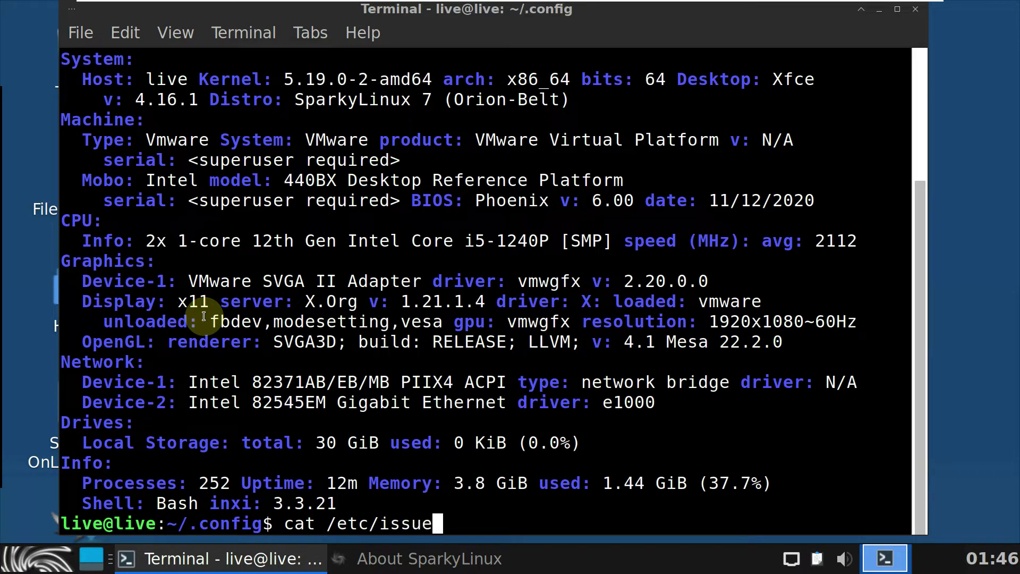
pyautogui.press('Return')
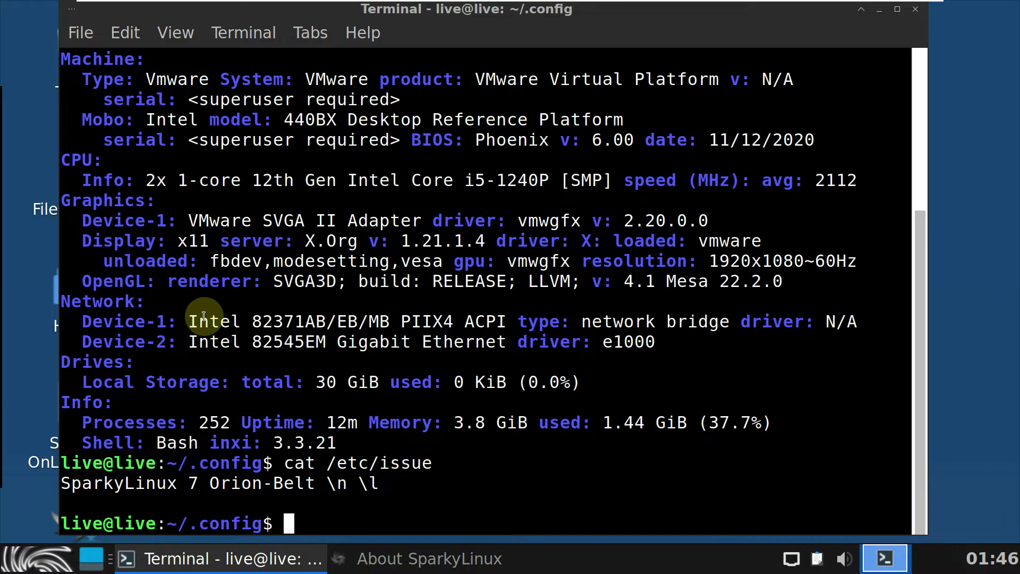
# Step: Try htop, which isn't installed, then exit the terminal session
pyautogui.write('htop')
pyautogui.press('Return')
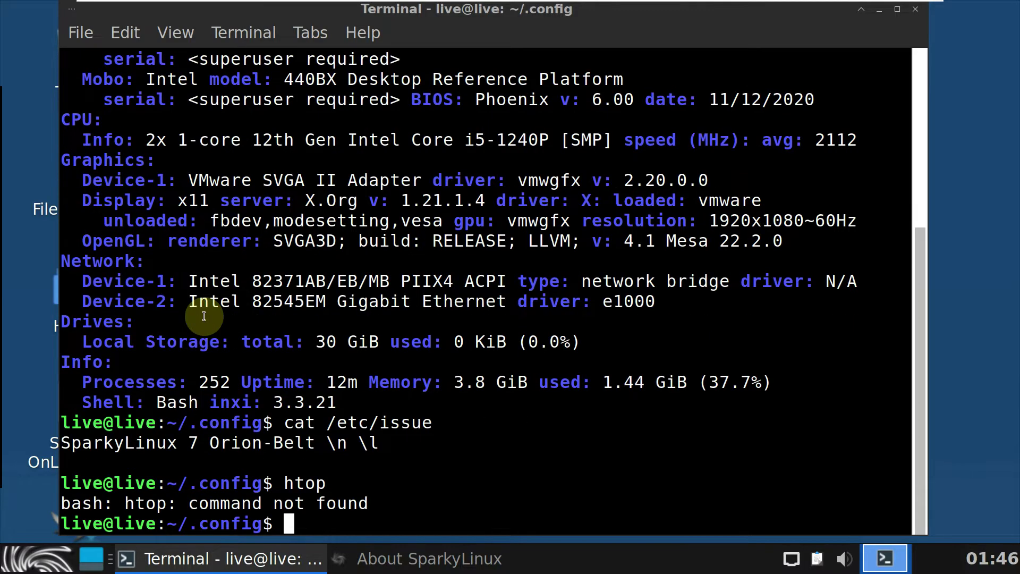
pyautogui.write('exit')
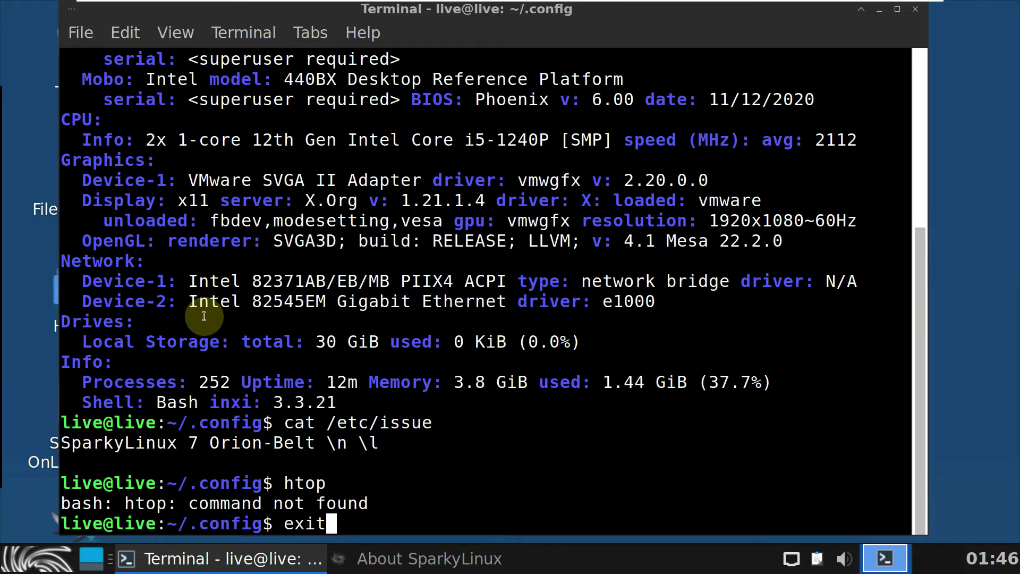
pyautogui.press('Return')
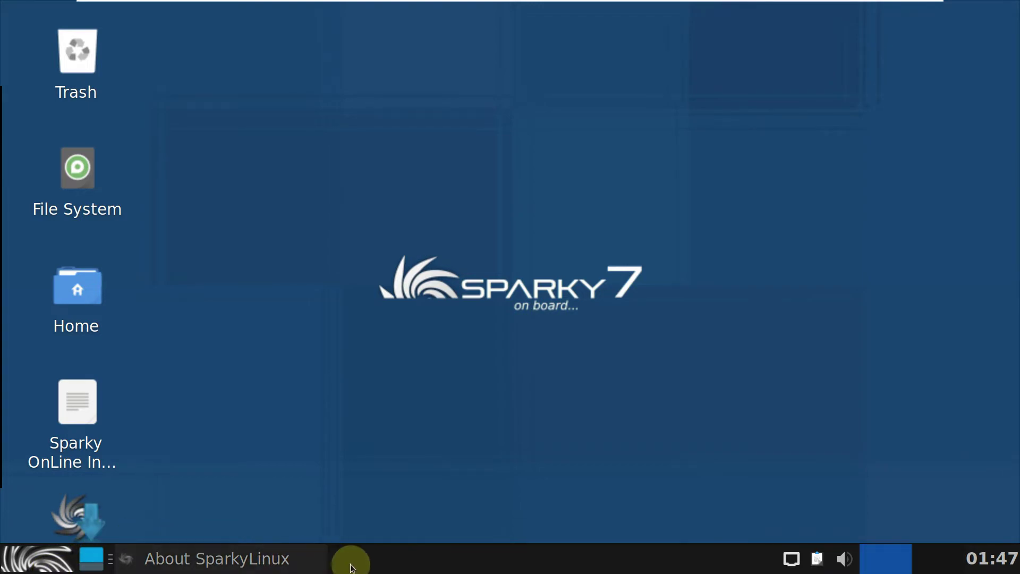
# Step: Restore the About SparkyLinux window from the taskbar to view OS version 7 and kernel 5.19.0-2-amd64
pyautogui.click(289, 559)
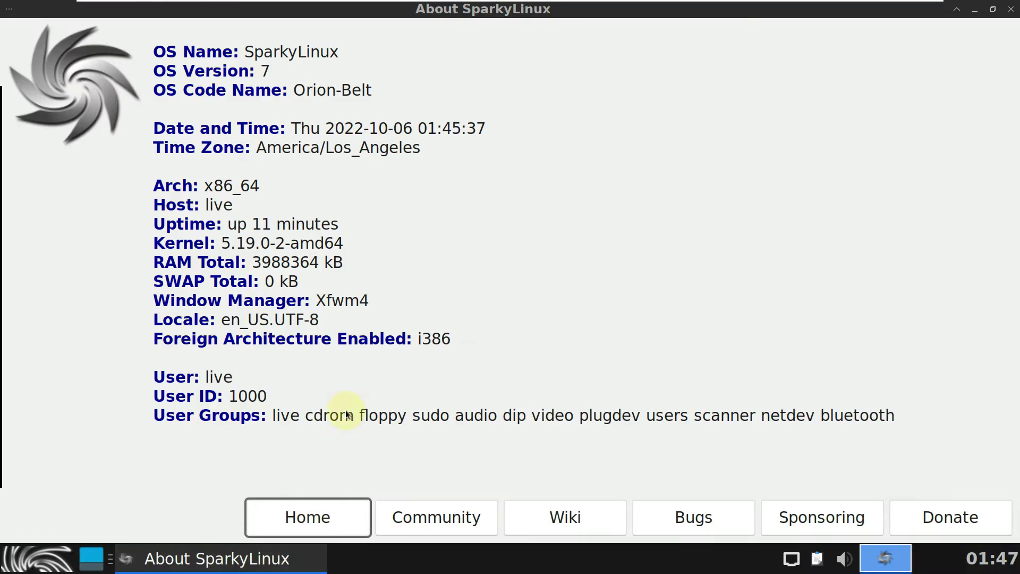